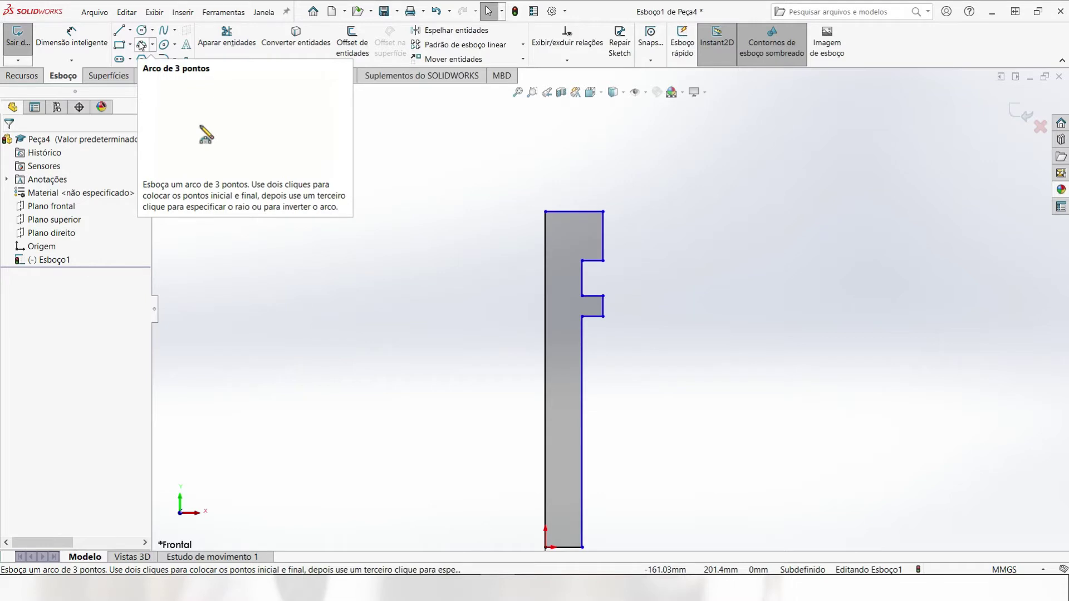
- Sketch a three-point arc from the profile's upper outer corner to a point above the inner vertical line, bulging outward
click(141, 44)
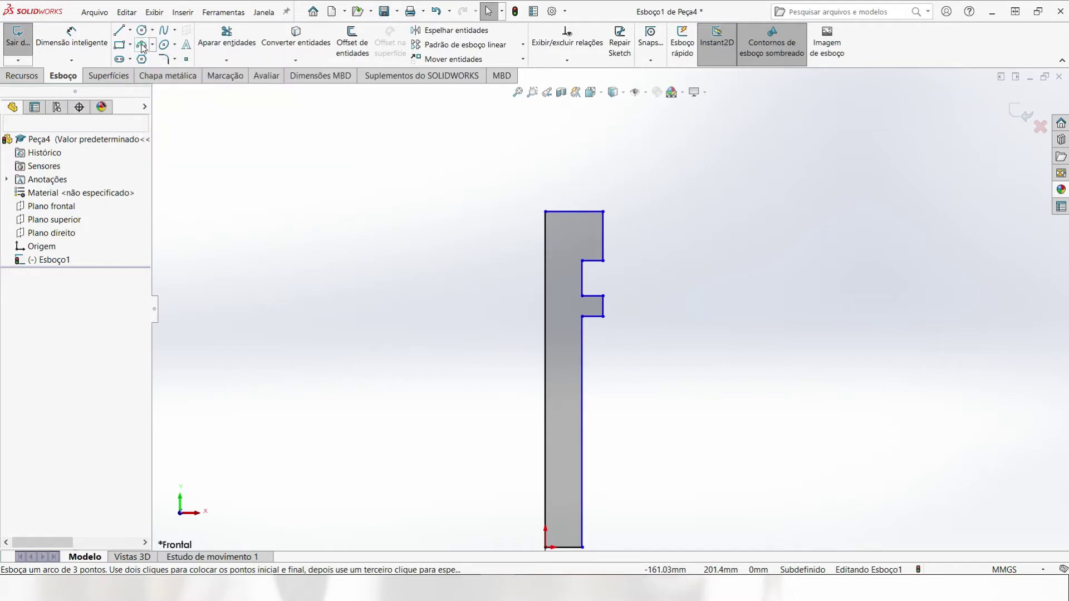
click(603, 212)
scroll(570, 186, down, 3)
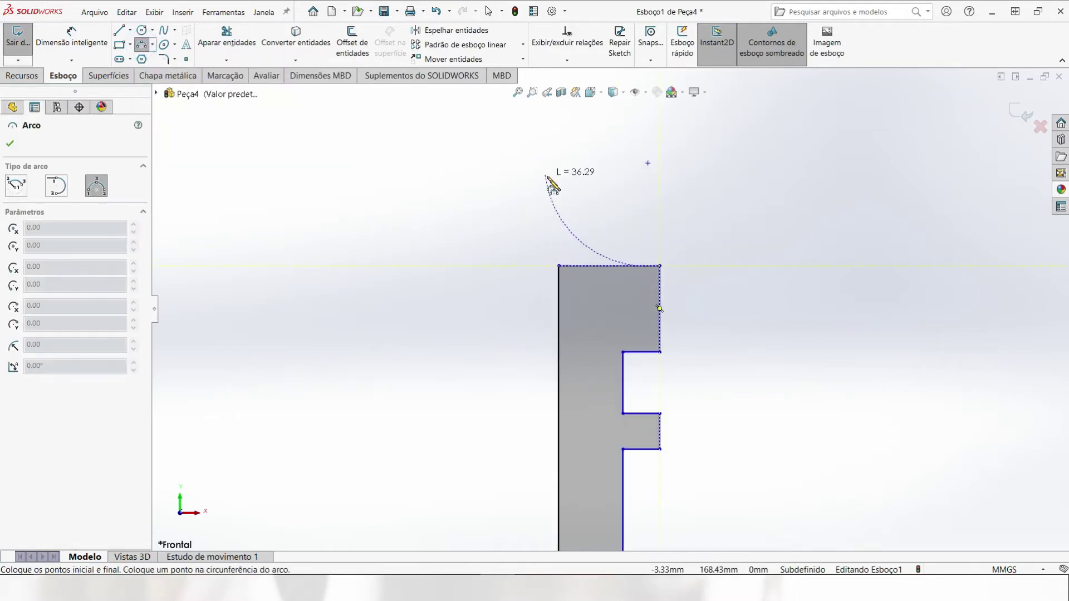
click(558, 211)
click(613, 231)
key(Escape)
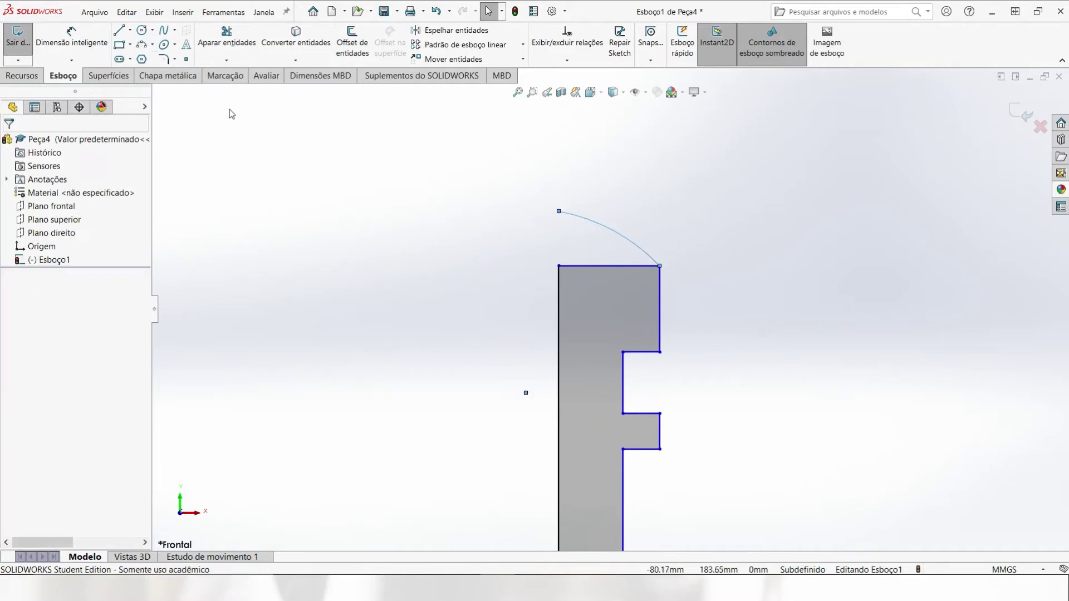
- Extend the inner vertical line up to the arc's end and convert the horizontal line below the arc to construction geometry
click(226, 59)
click(242, 72)
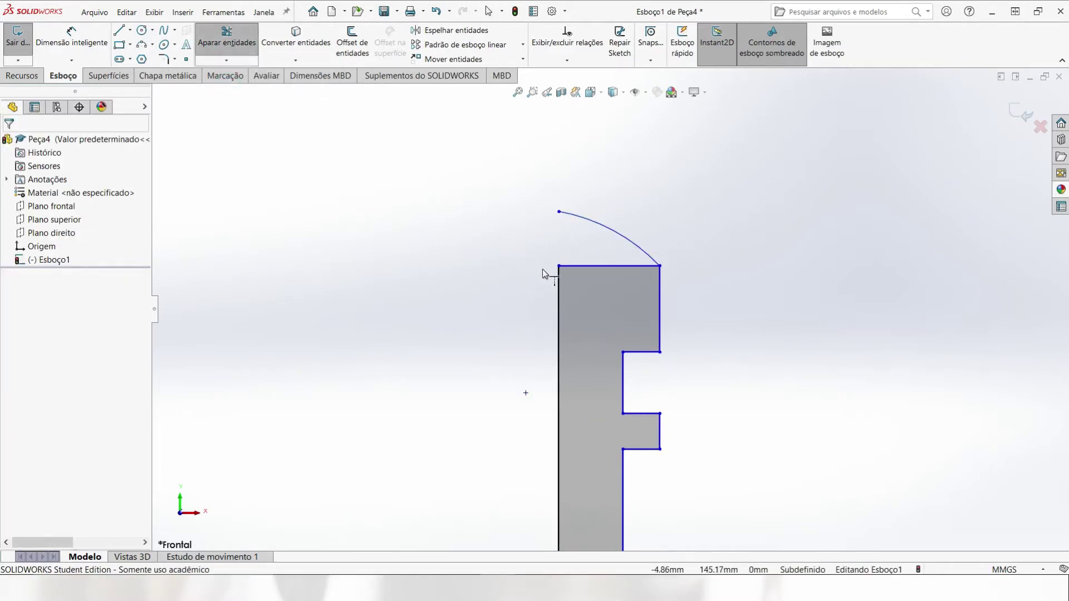
click(557, 273)
key(Escape)
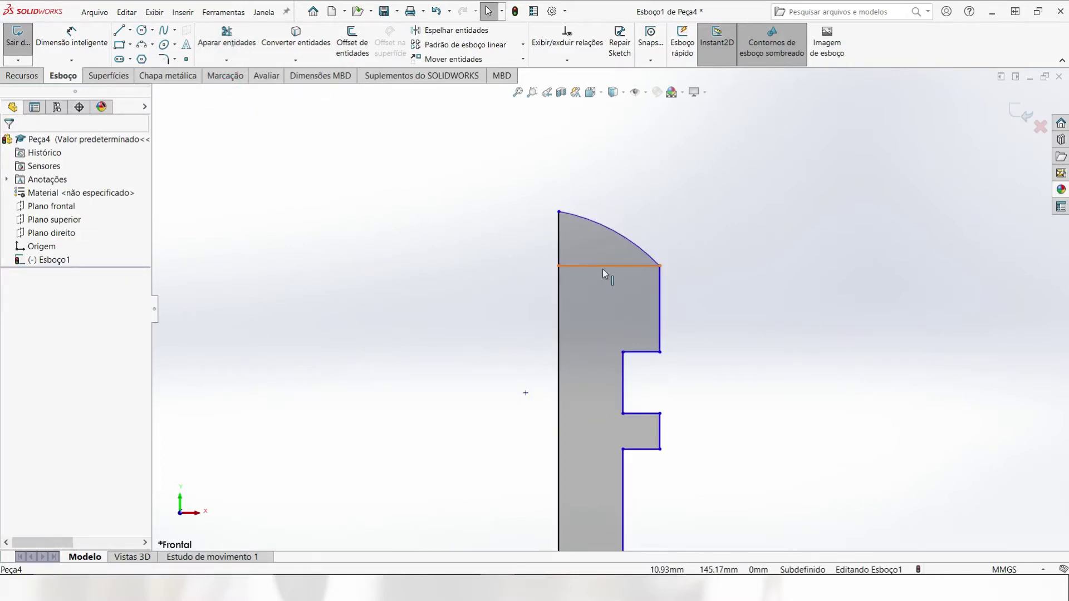
click(603, 271)
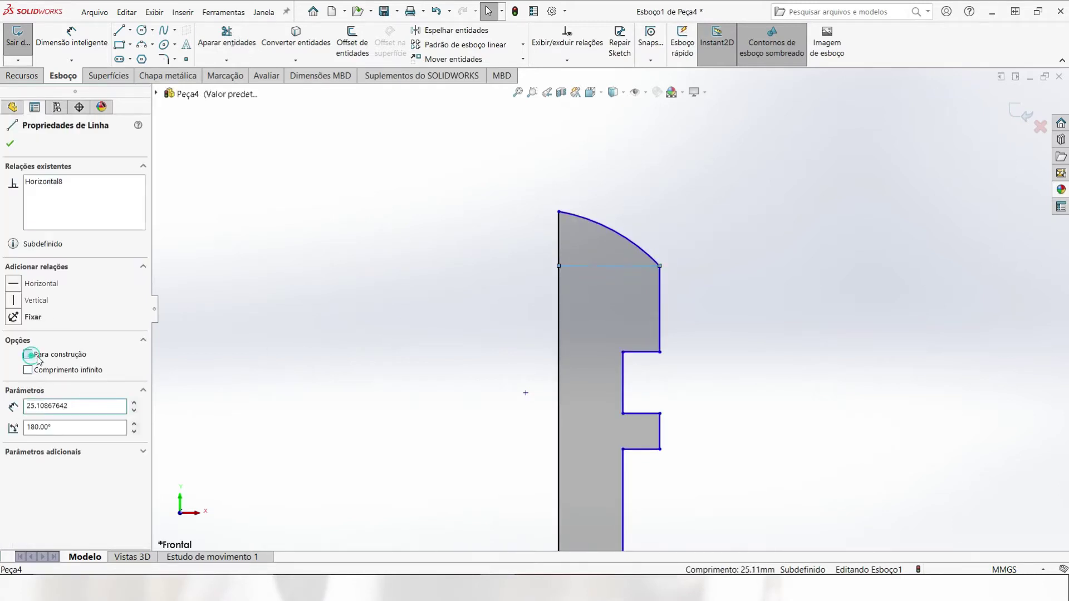
click(399, 317)
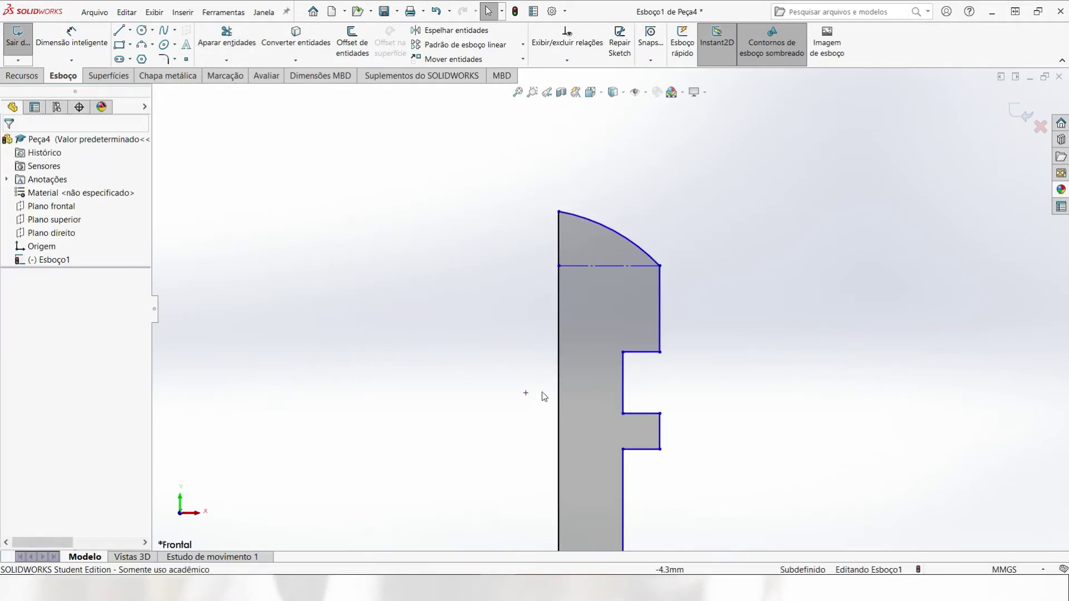
- Make the arc's centre point coincident with the inner vertical line of the profile
click(525, 393)
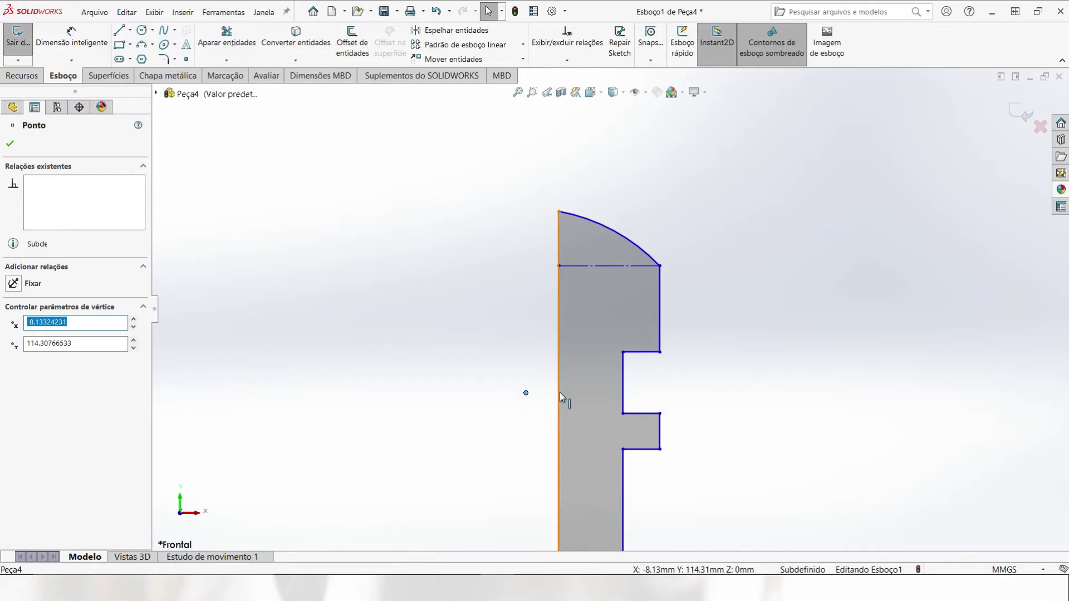
ctrl+click(560, 392)
click(610, 343)
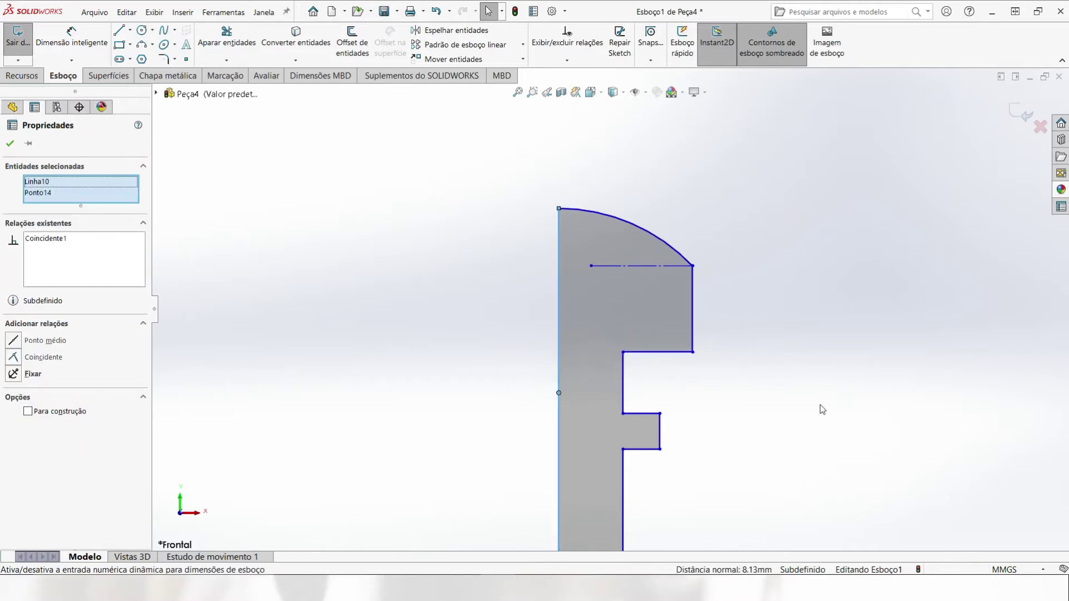
click(716, 327)
- Extend the horizontal construction line below the arc to meet the inner vertical line
click(227, 59)
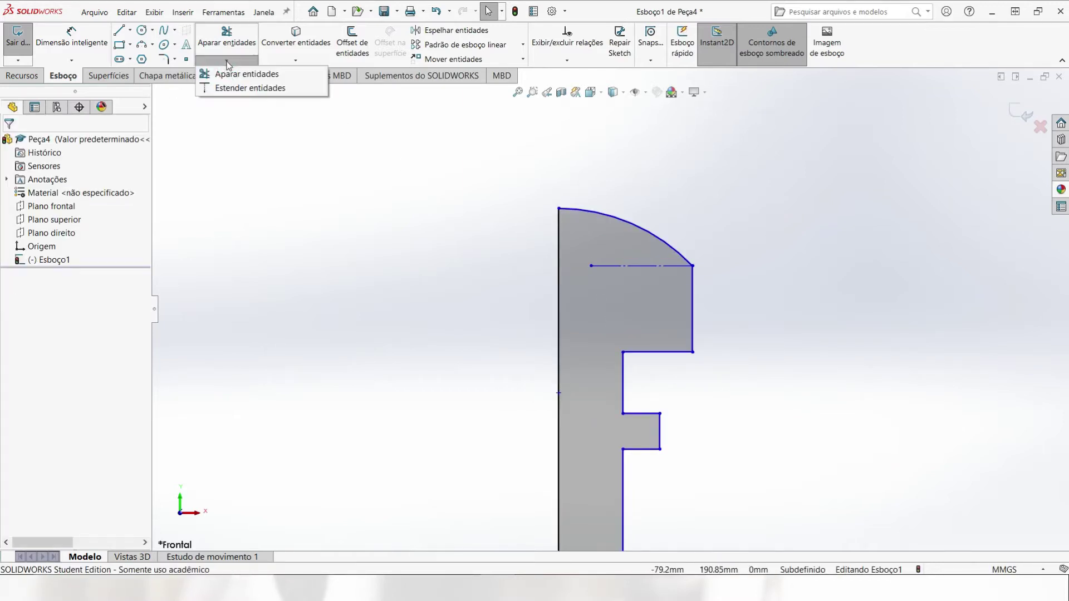
click(231, 86)
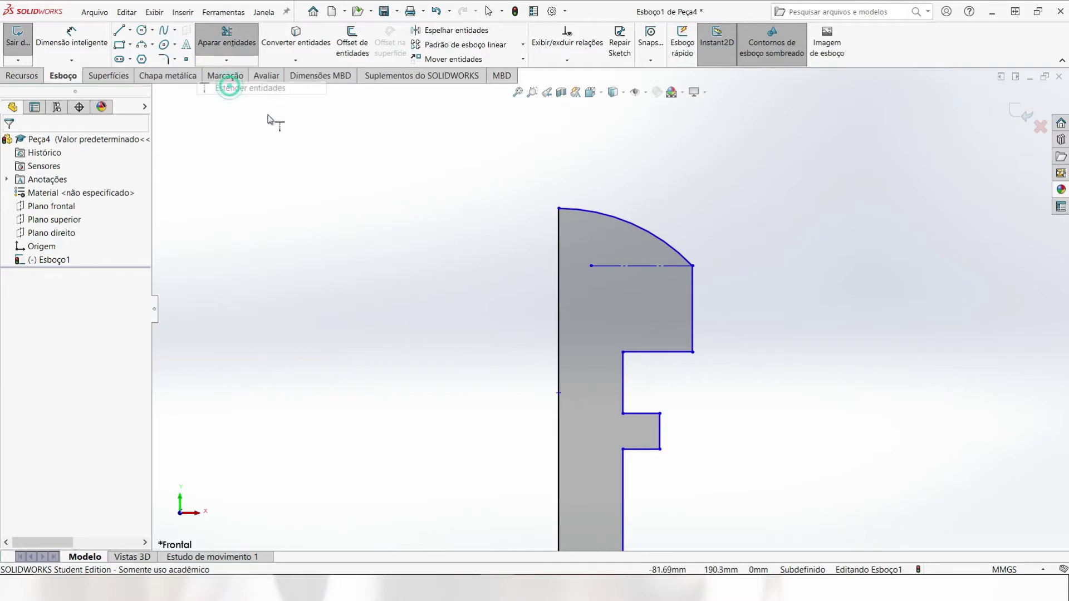
click(598, 265)
key(Escape)
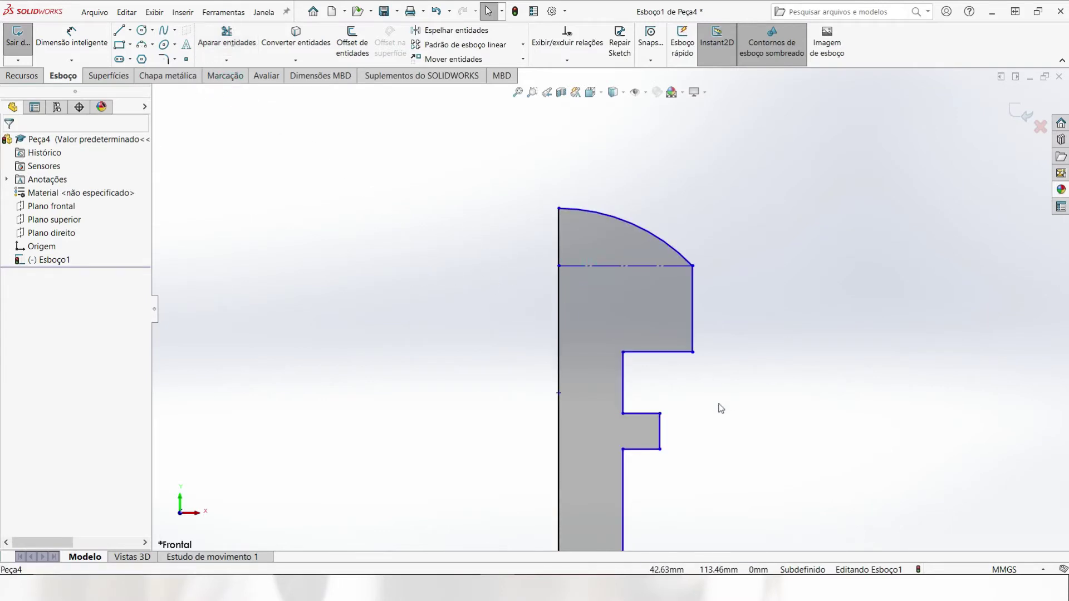
- Make the outer vertical edges above and below the groove collinear
click(661, 432)
ctrl+click(692, 326)
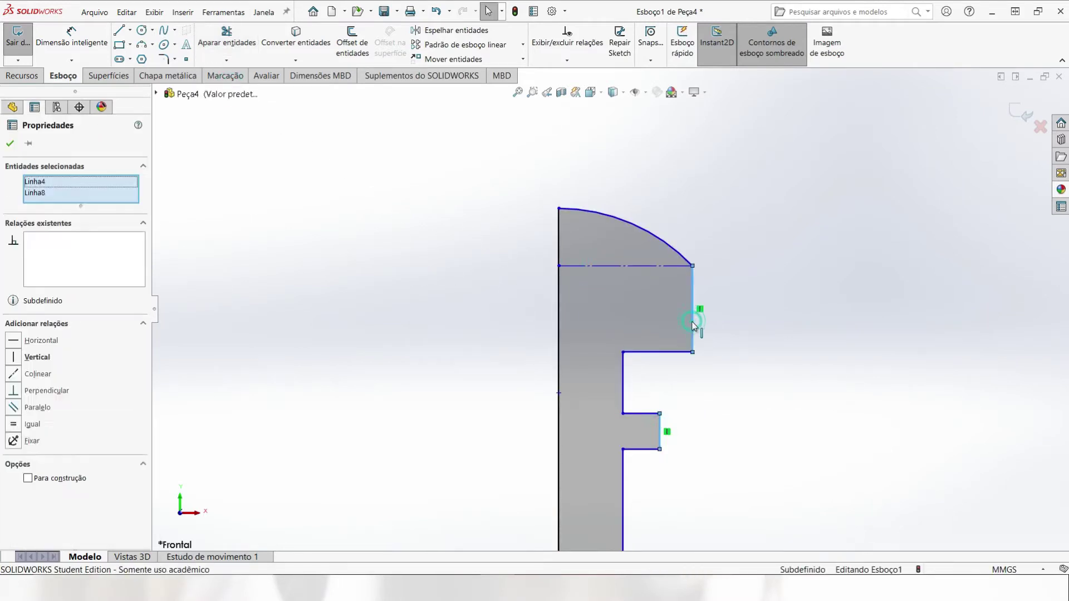
click(754, 273)
click(704, 193)
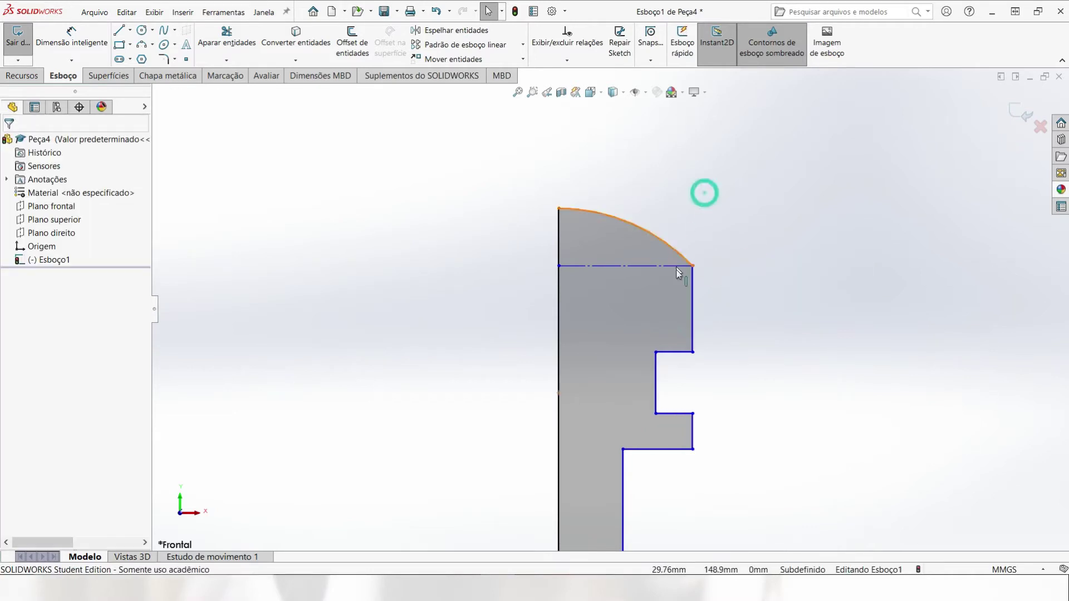
- Dimension the lower shank's diameter across the centerline as 10 mm and place the dimension close under the profile
scroll(612, 272, up, 5)
click(71, 36)
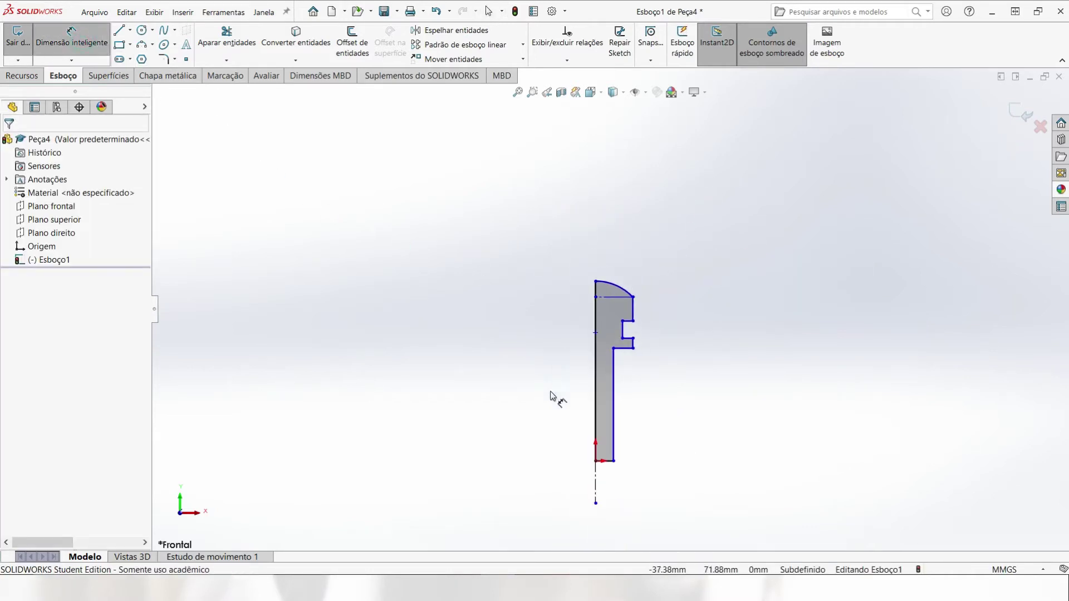
scroll(646, 508, down, 6)
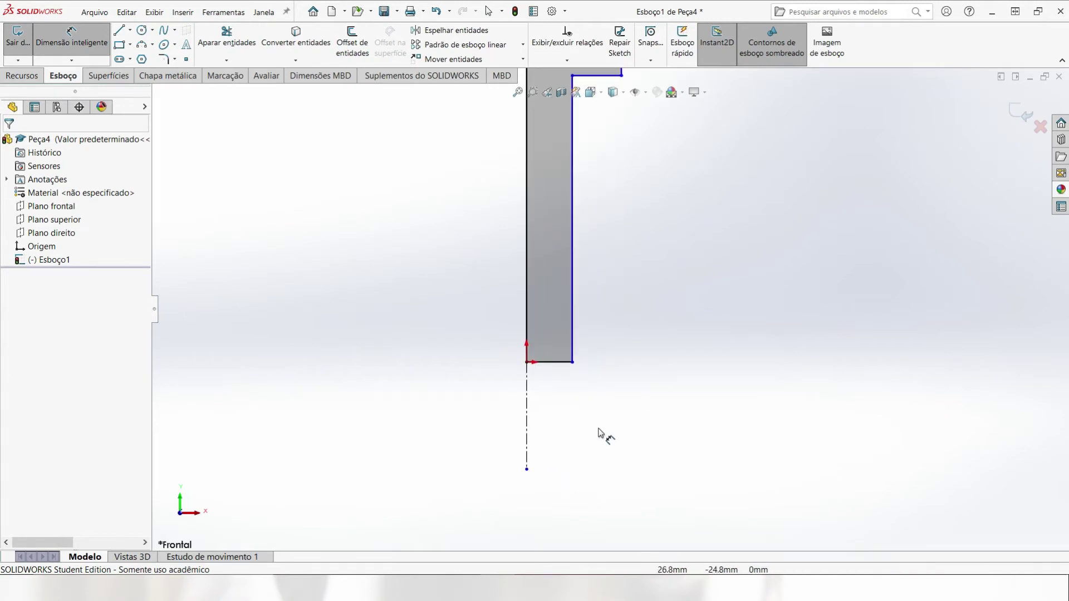
click(572, 339)
click(526, 372)
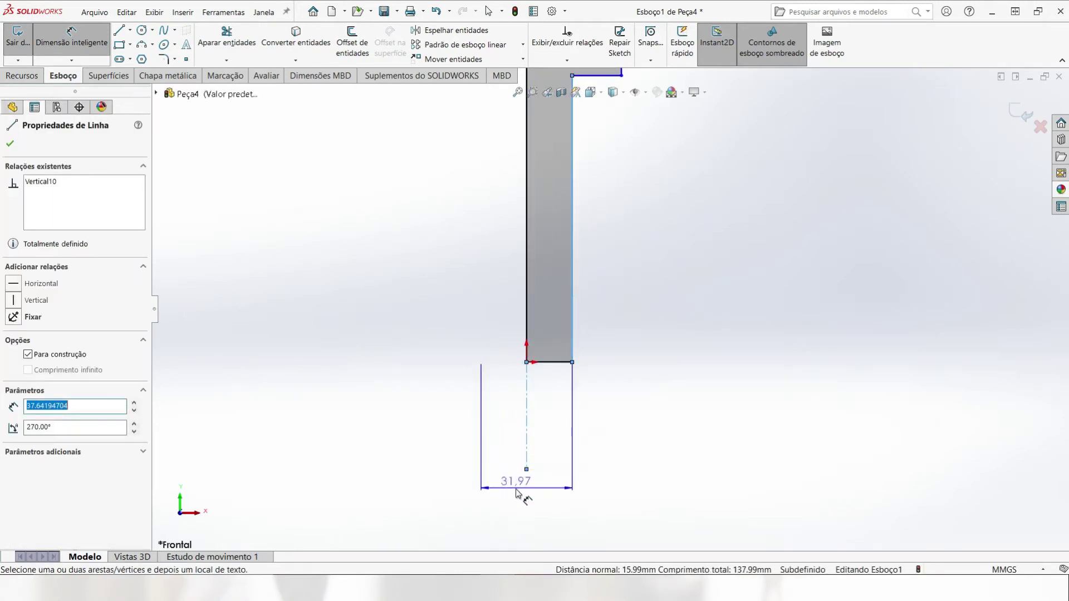
click(511, 491)
text(10)
key(Return)
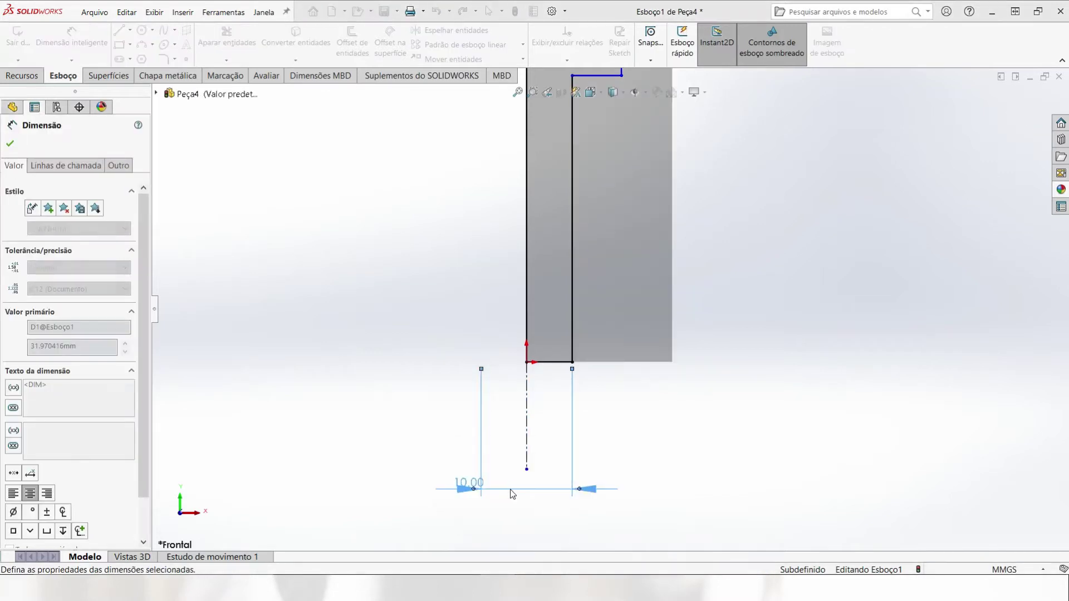
drag(517, 489, 518, 407)
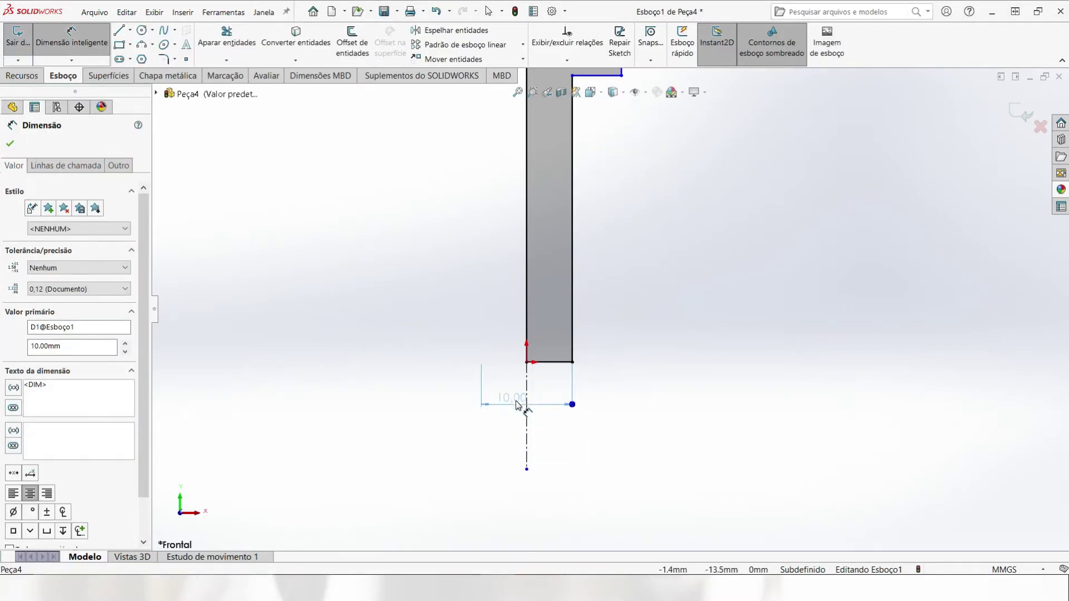
- Dimension the overall height from the bottom edge to the top of the arc as 107 mm and place it outside the profile
scroll(654, 431, up, 6)
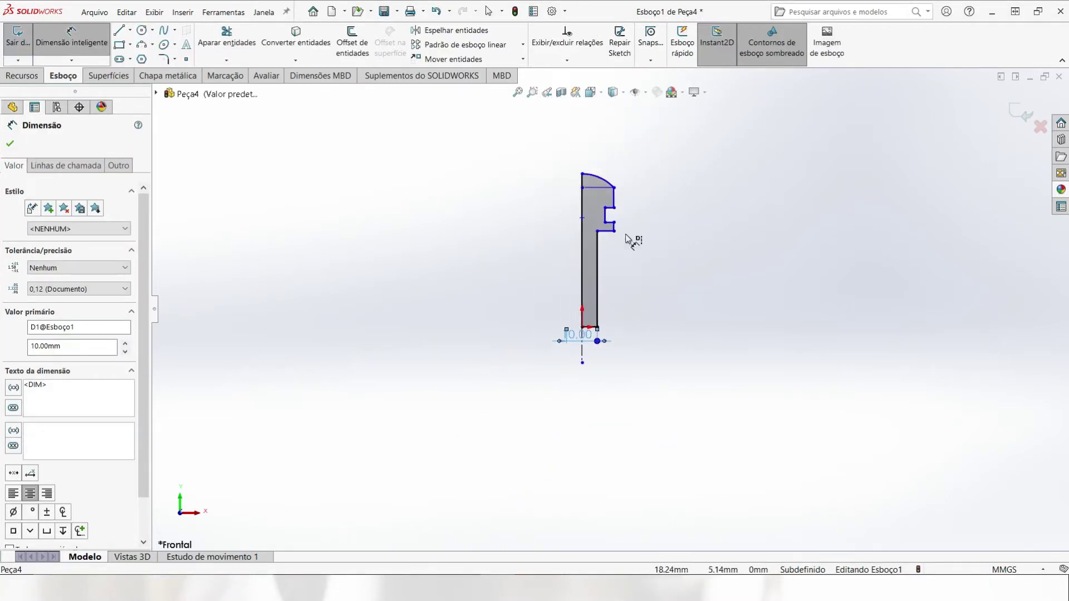
scroll(625, 217, down, 4)
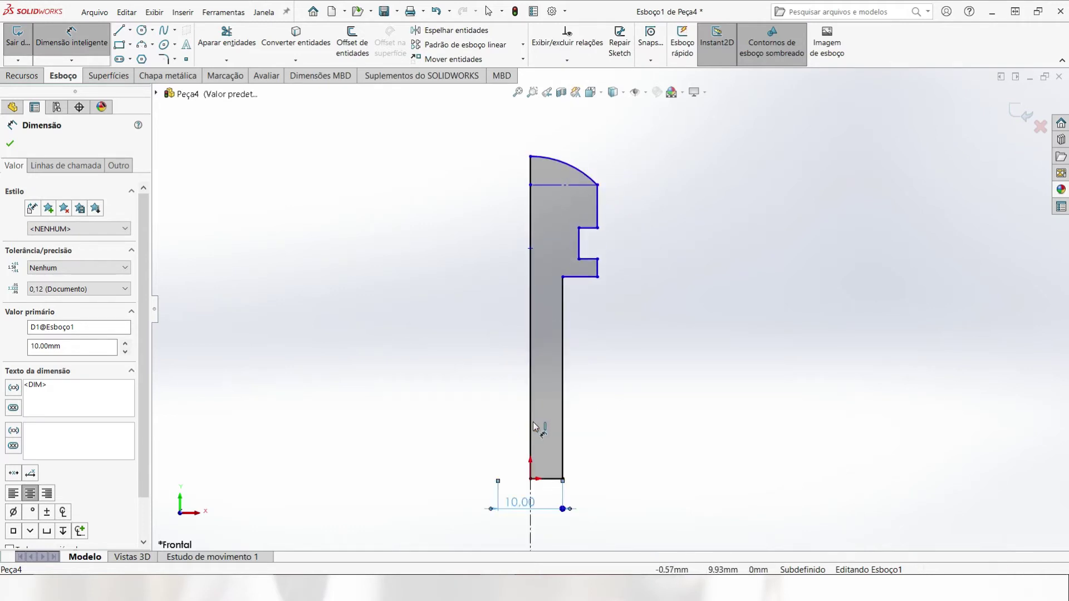
click(553, 479)
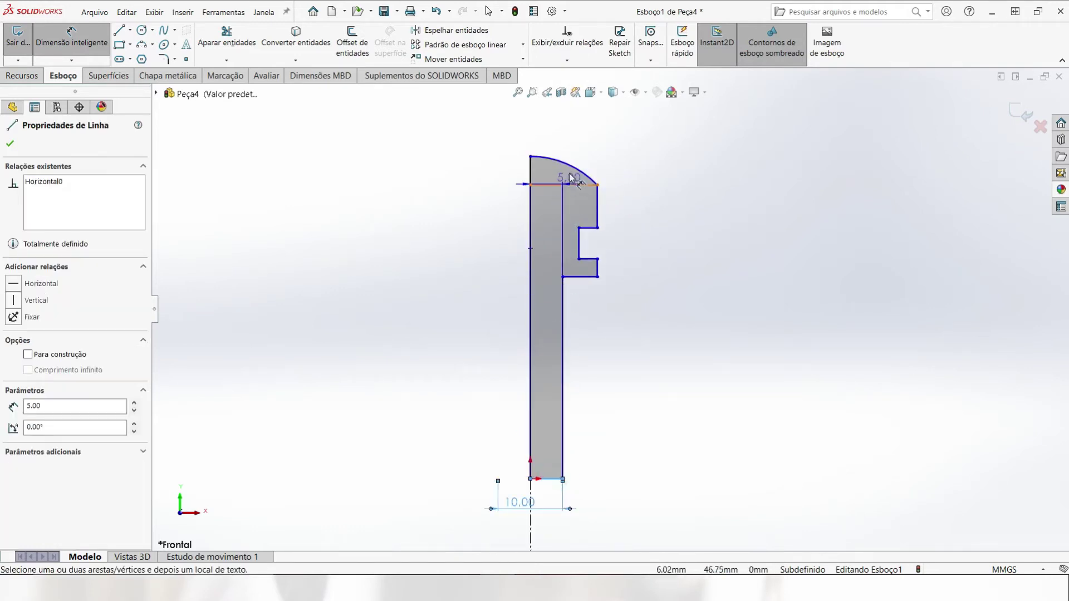
click(579, 173)
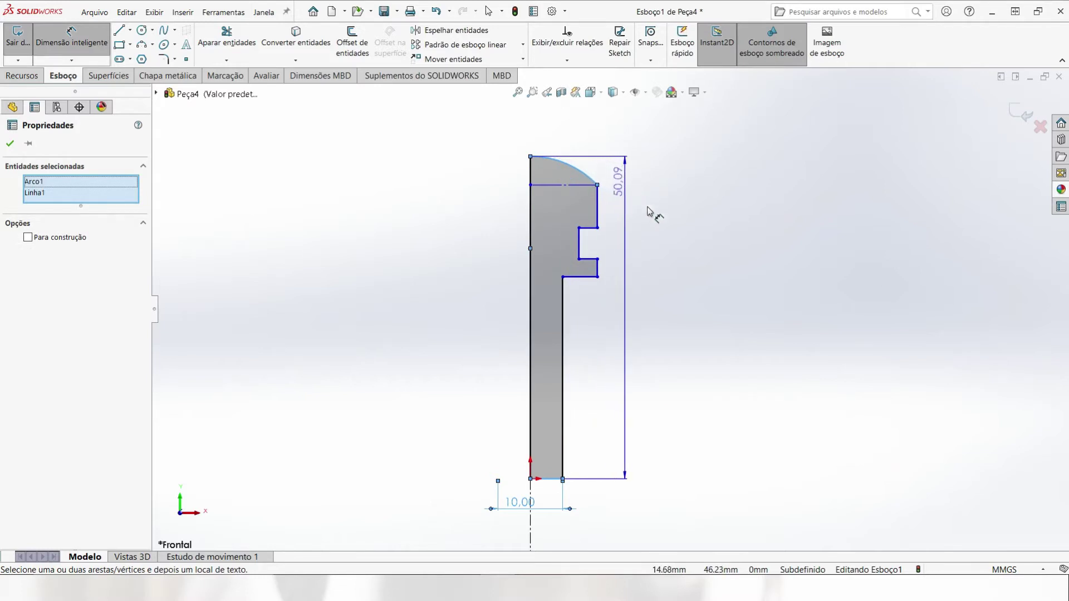
click(655, 251)
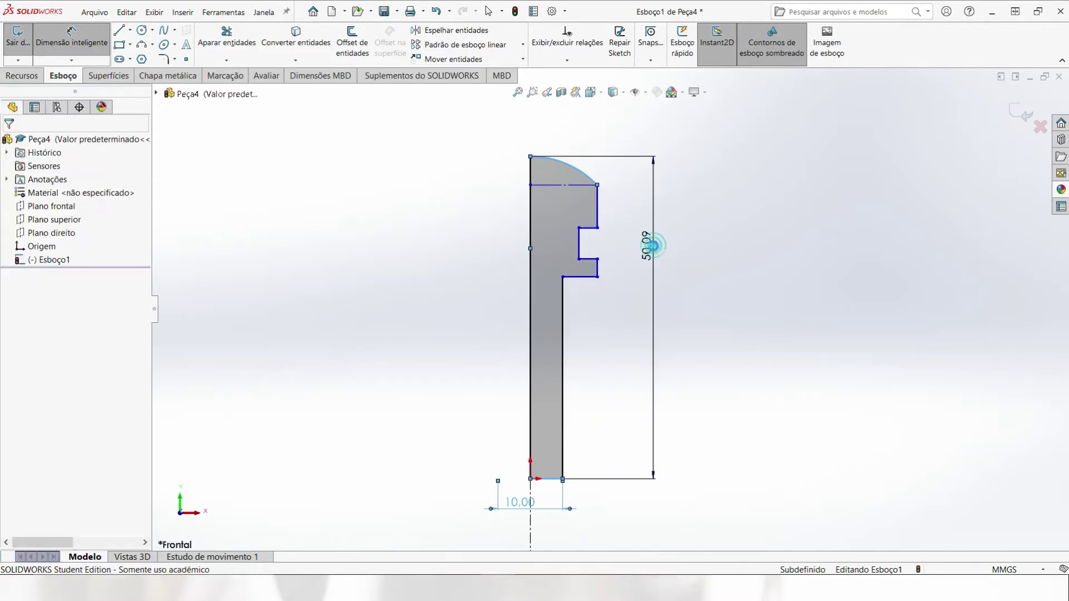
text(107)
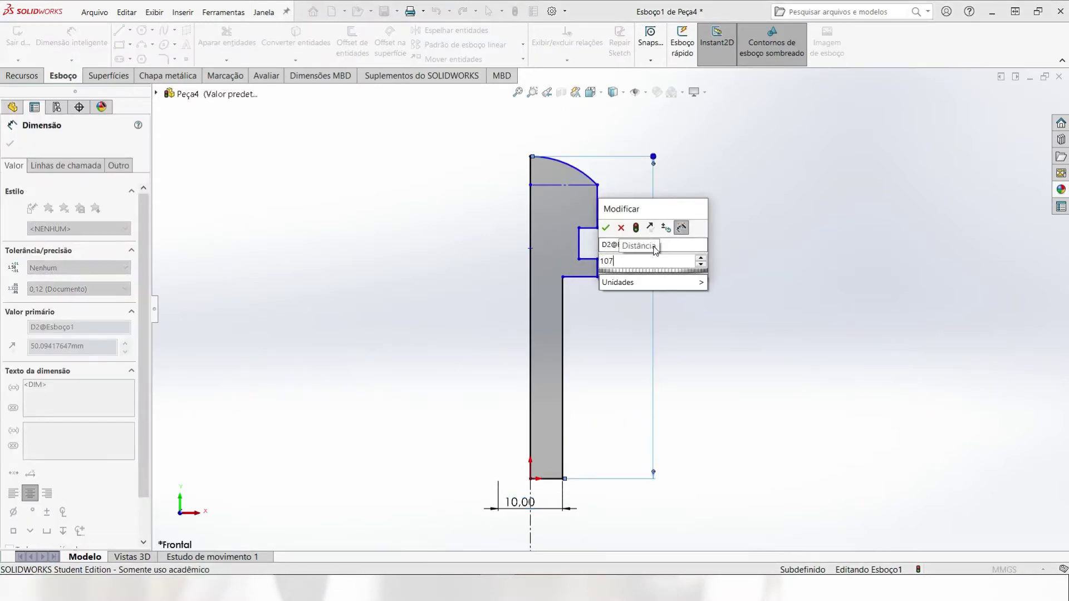
key(Return)
scroll(654, 249, down, 5)
scroll(640, 295, up, 8)
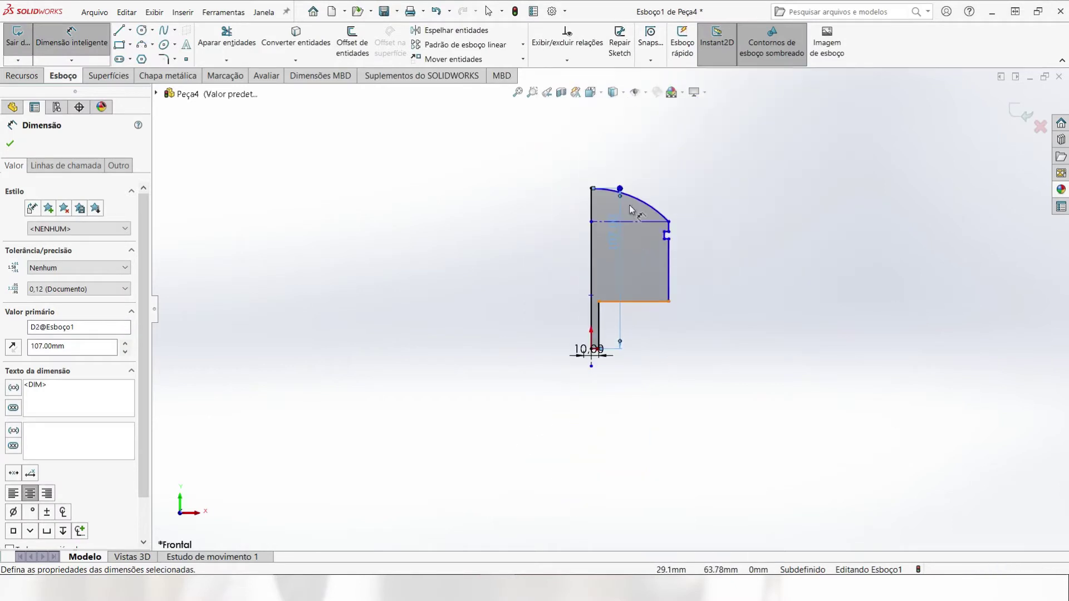
scroll(611, 256, down, 3)
drag(607, 284, 719, 313)
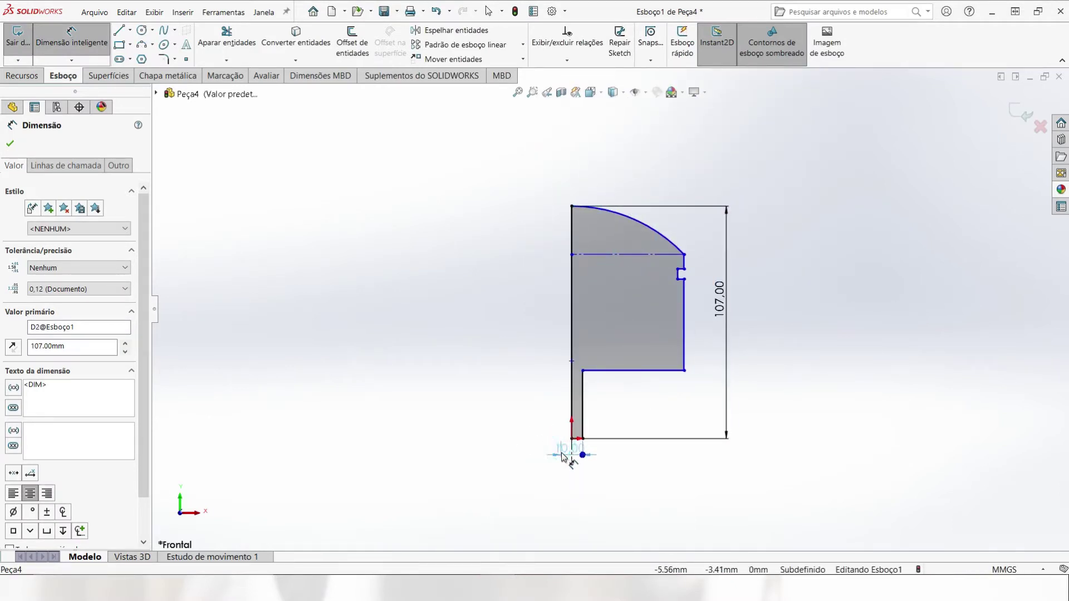
click(563, 451)
- Dimension the head's diameter across the centerline as 16 mm and move the dimension closer to the top of the profile
scroll(650, 178, down, 3)
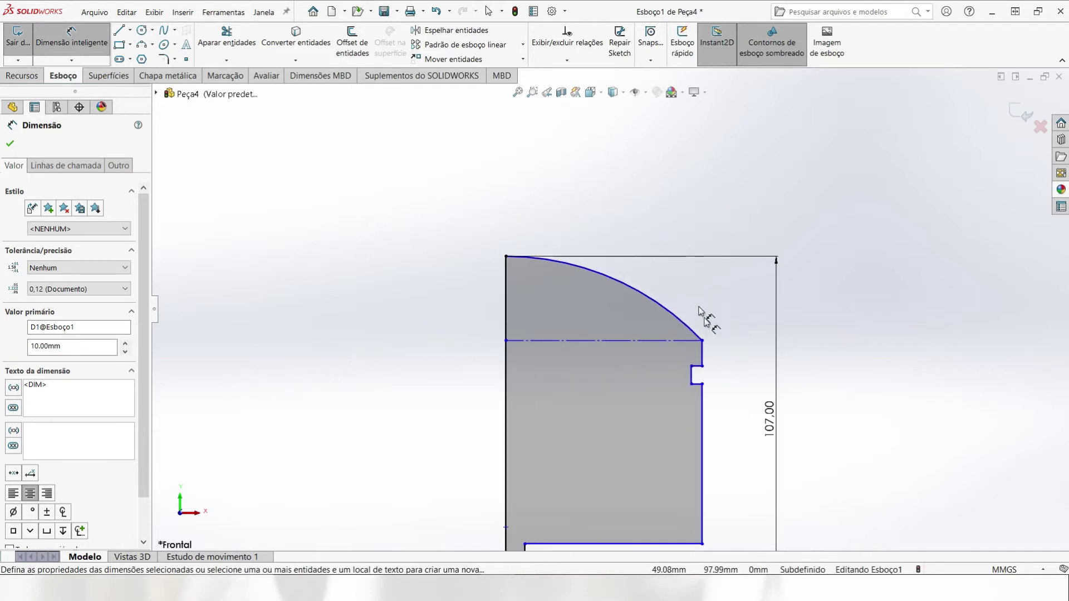
click(703, 356)
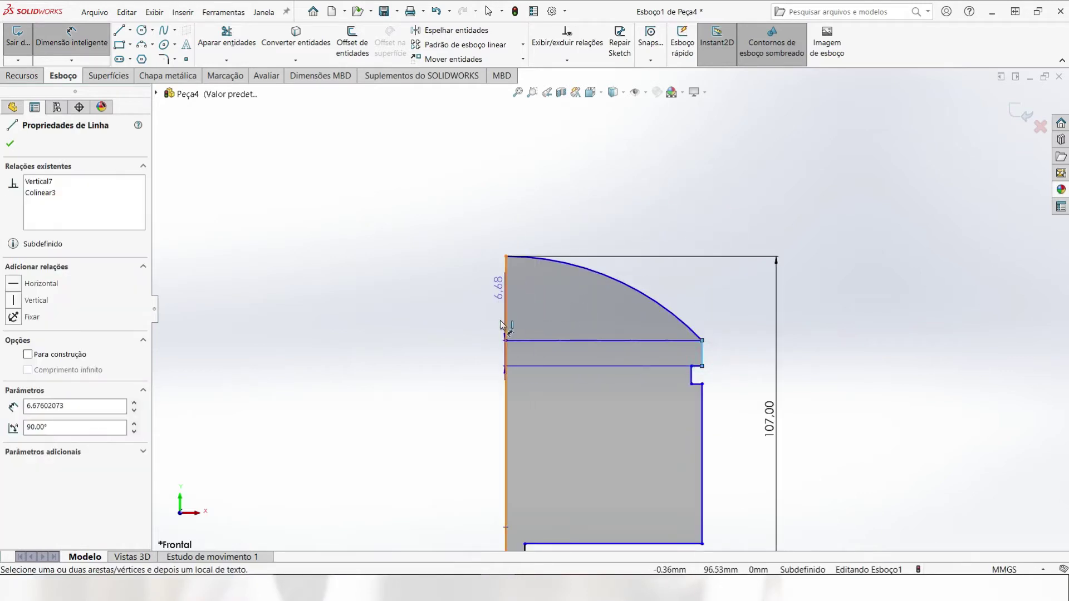
scroll(506, 345, up, 4)
scroll(565, 437, down, 6)
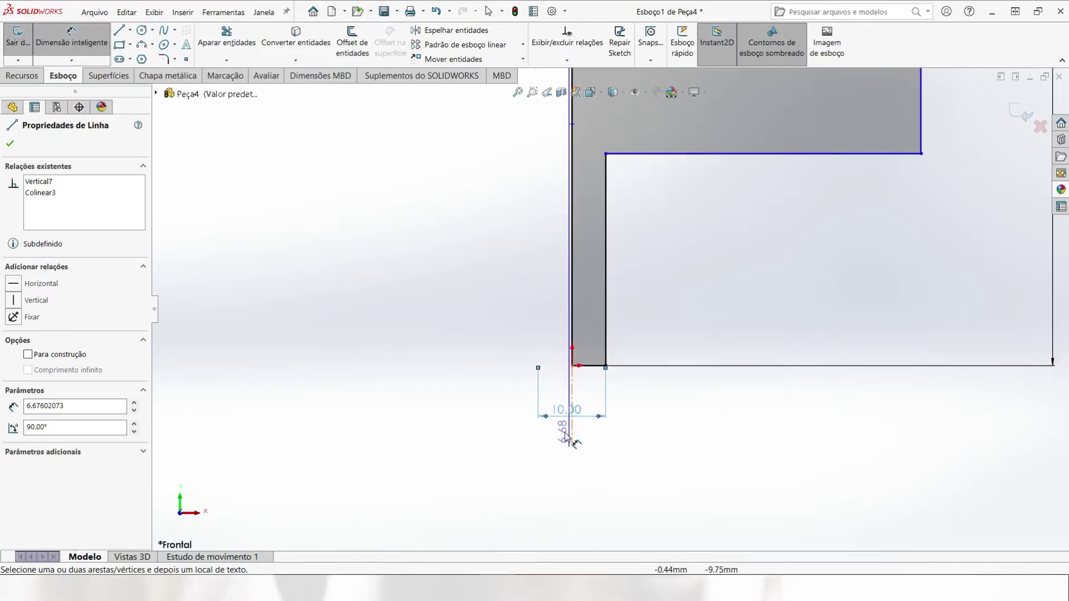
click(569, 437)
scroll(565, 429, up, 5)
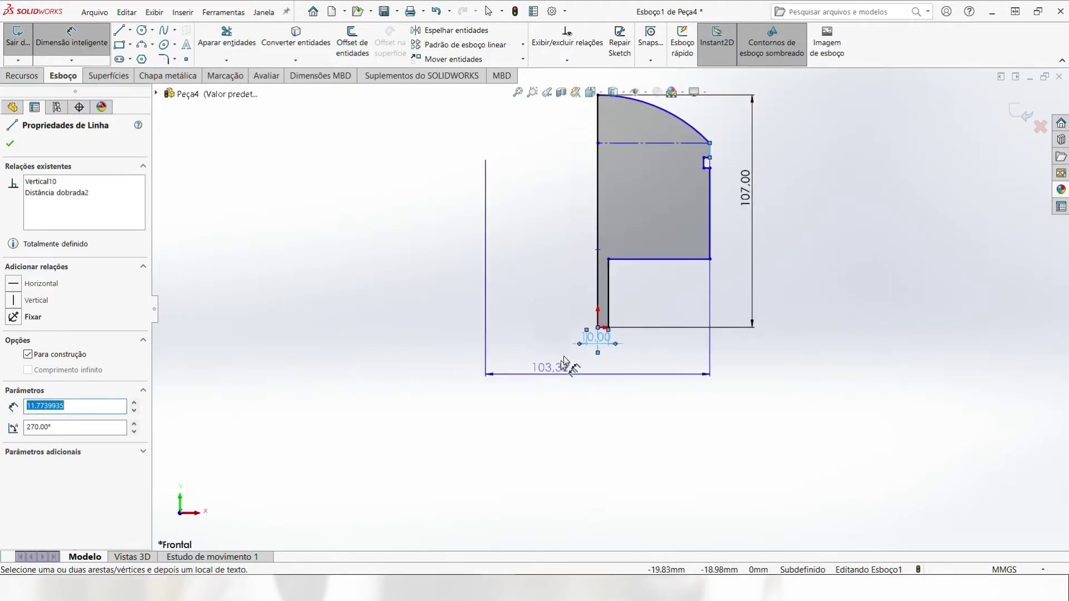
scroll(610, 312, up, 2)
click(593, 137)
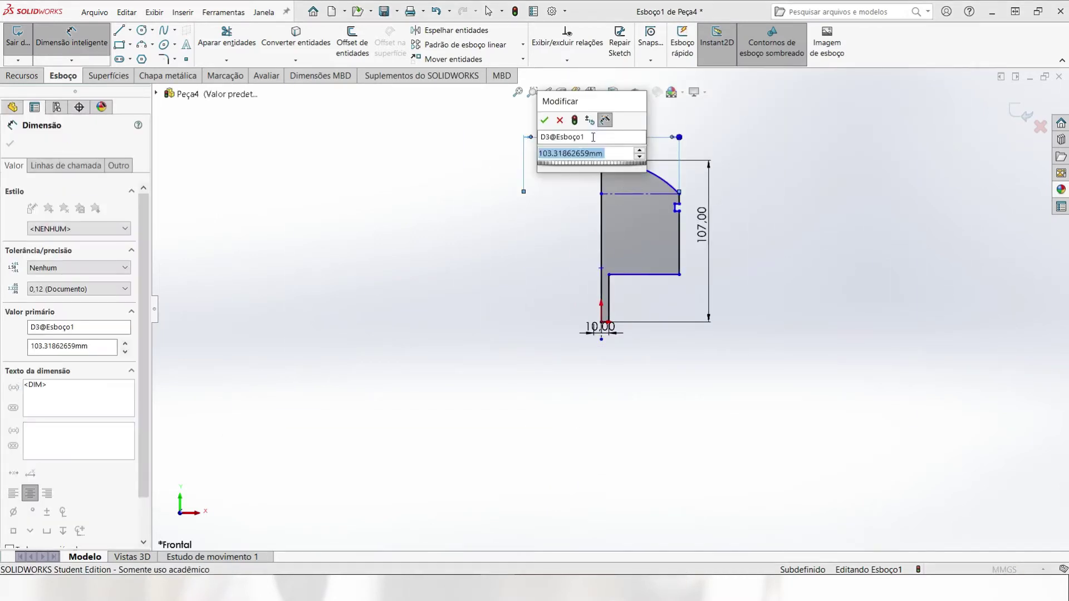
text(16)
key(Return)
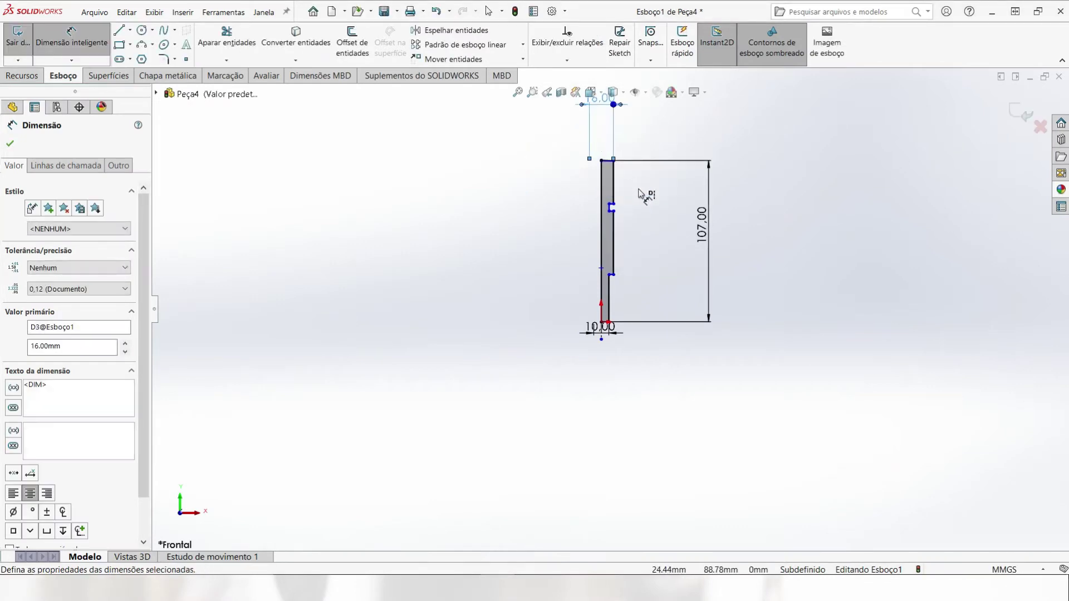
scroll(622, 203, down, 5)
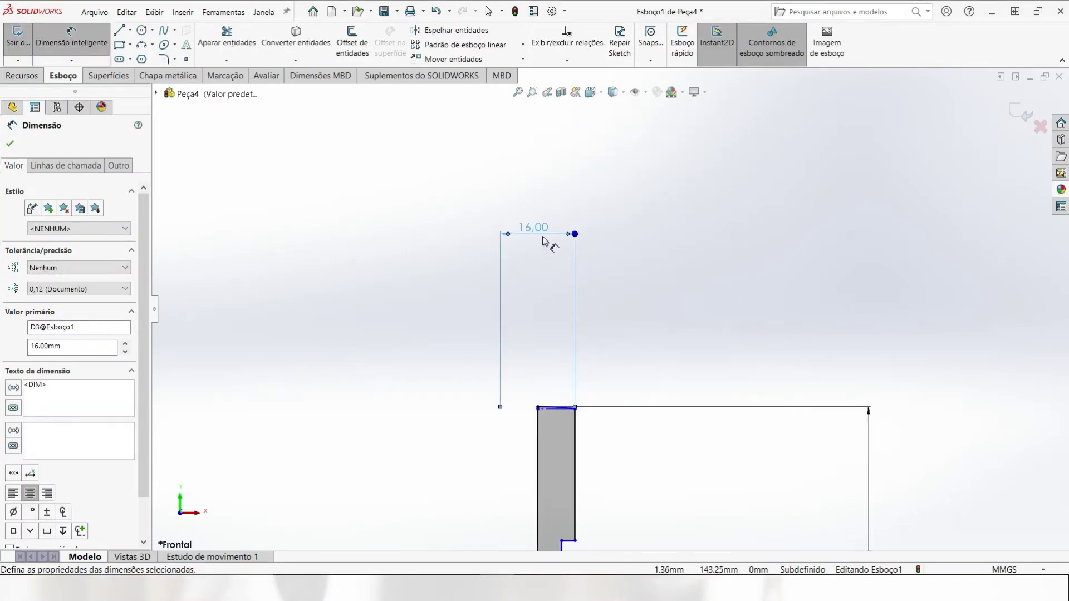
drag(549, 267, 549, 329)
scroll(559, 429, down, 5)
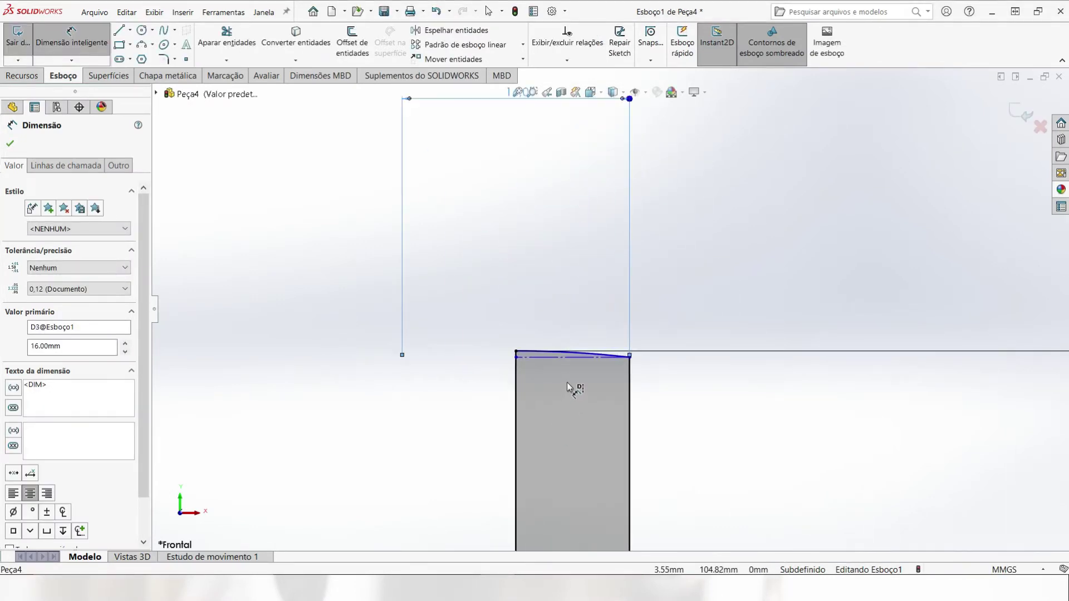
- Dimension the dome's height between the horizontal construction line and the top of the arc as 1 mm
scroll(566, 382, down, 2)
click(589, 338)
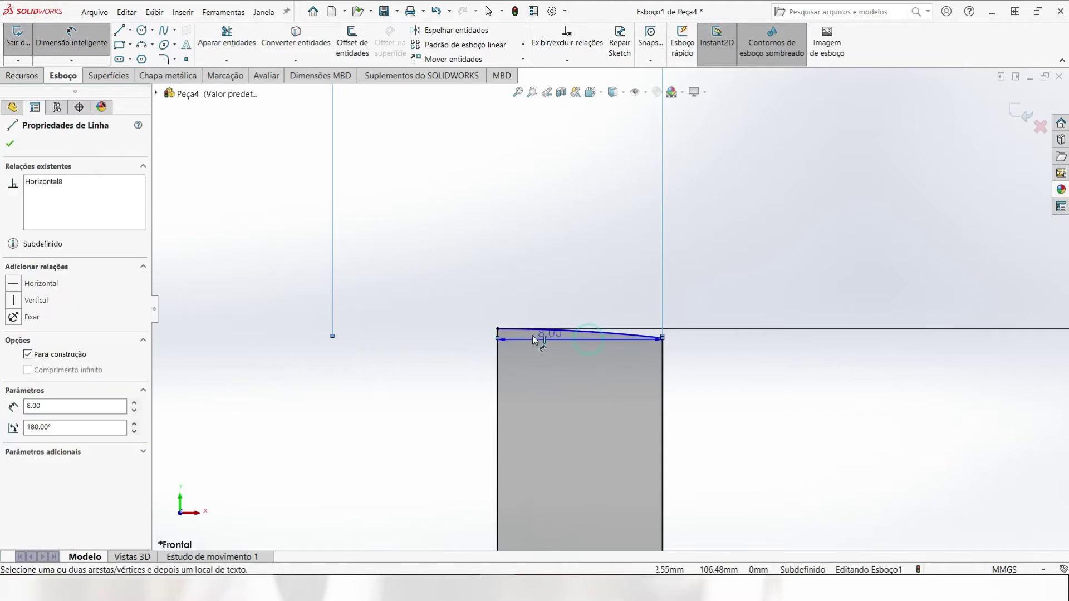
click(497, 330)
click(726, 293)
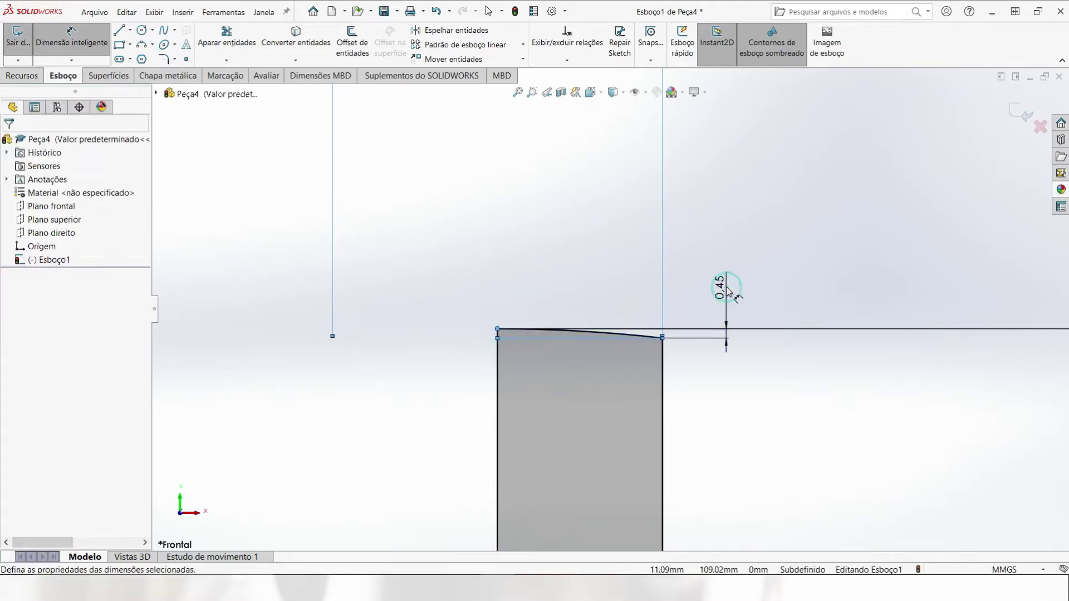
text(1)
key(Return)
- Dimension the distance from the top of the arc to the groove's upper edge as 17 mm and place it outside the profile
scroll(719, 400, up, 5)
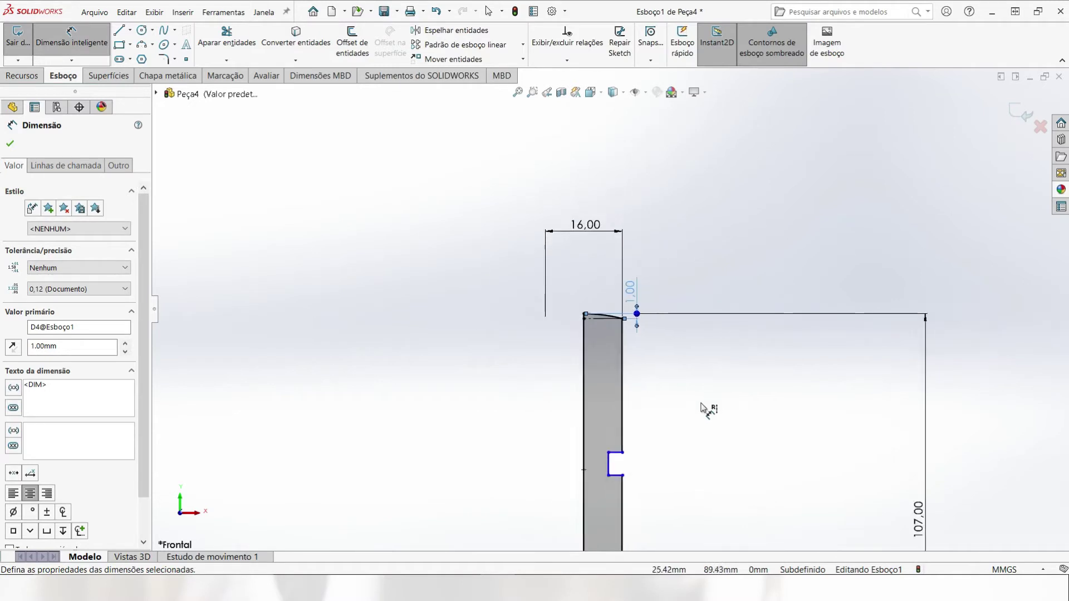
scroll(635, 389, down, 2)
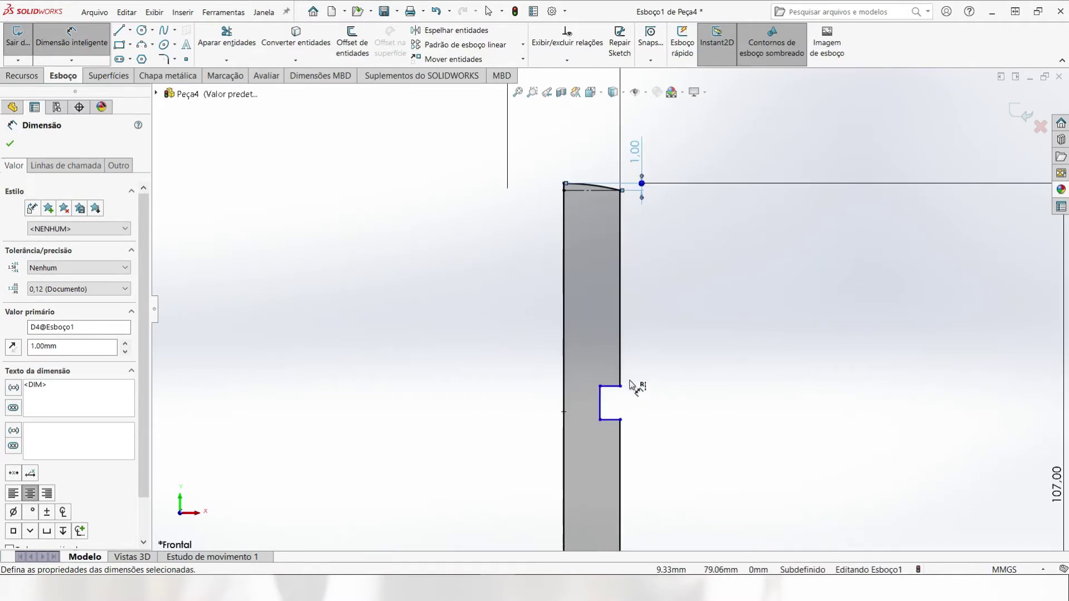
click(612, 392)
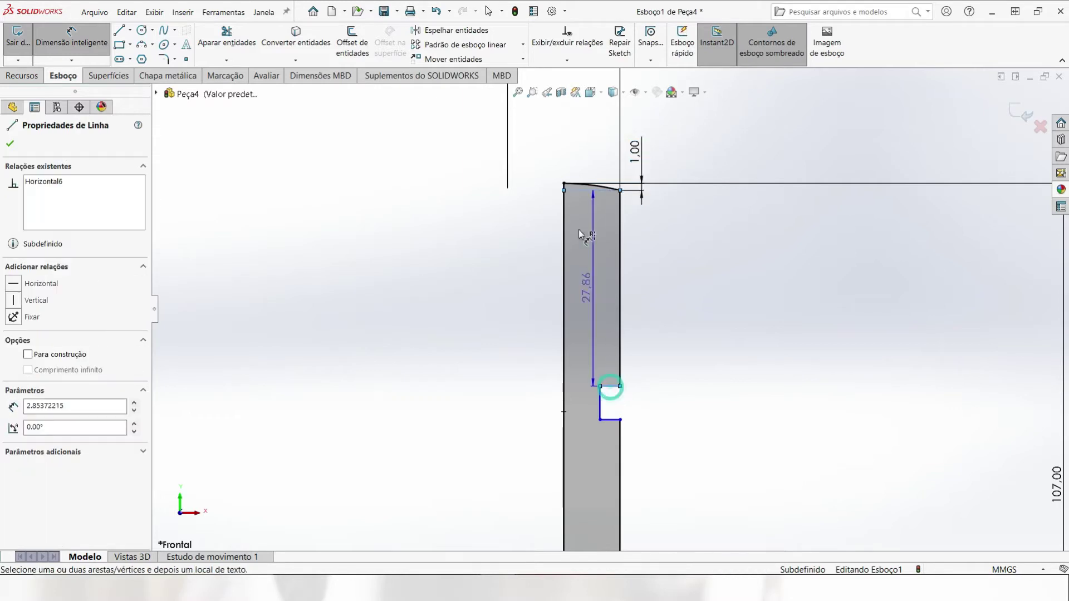
click(592, 188)
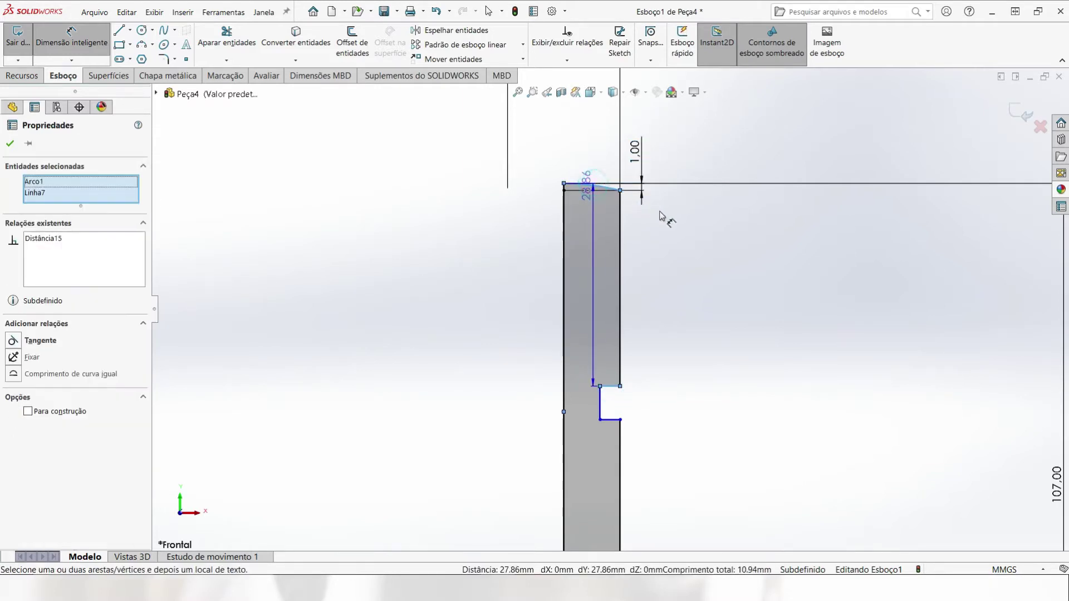
click(754, 268)
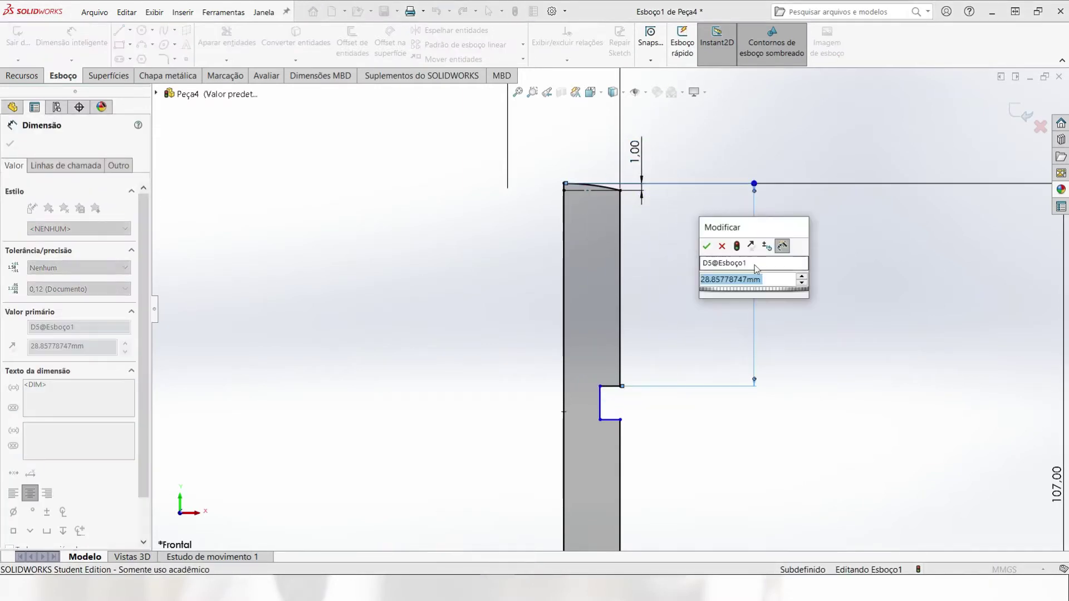
text(17)
key(Return)
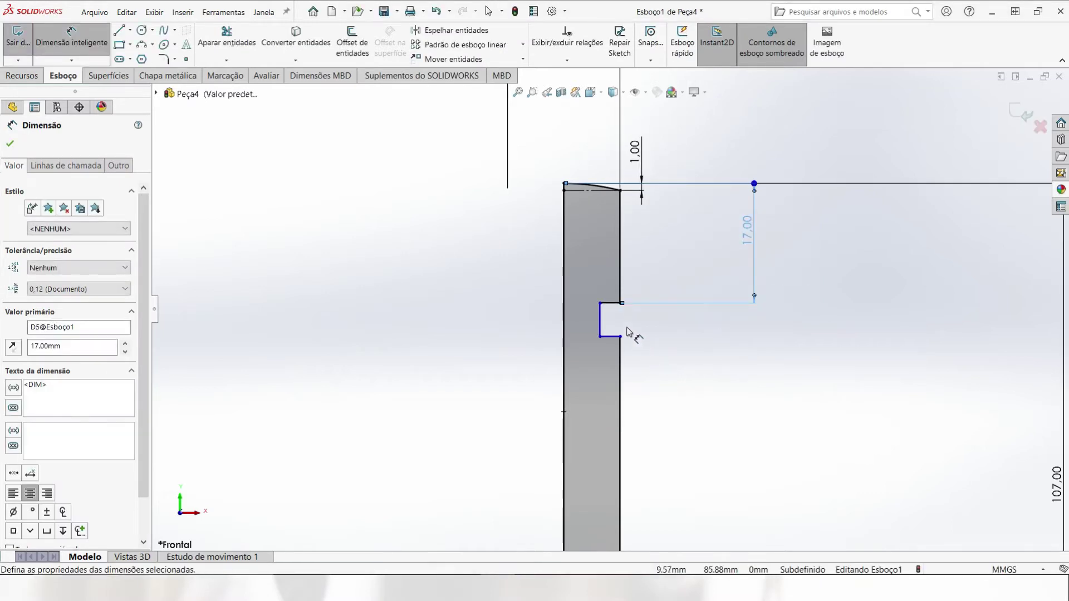
- Dimension the groove's height between its upper and lower edges as 12 mm
click(612, 306)
click(610, 336)
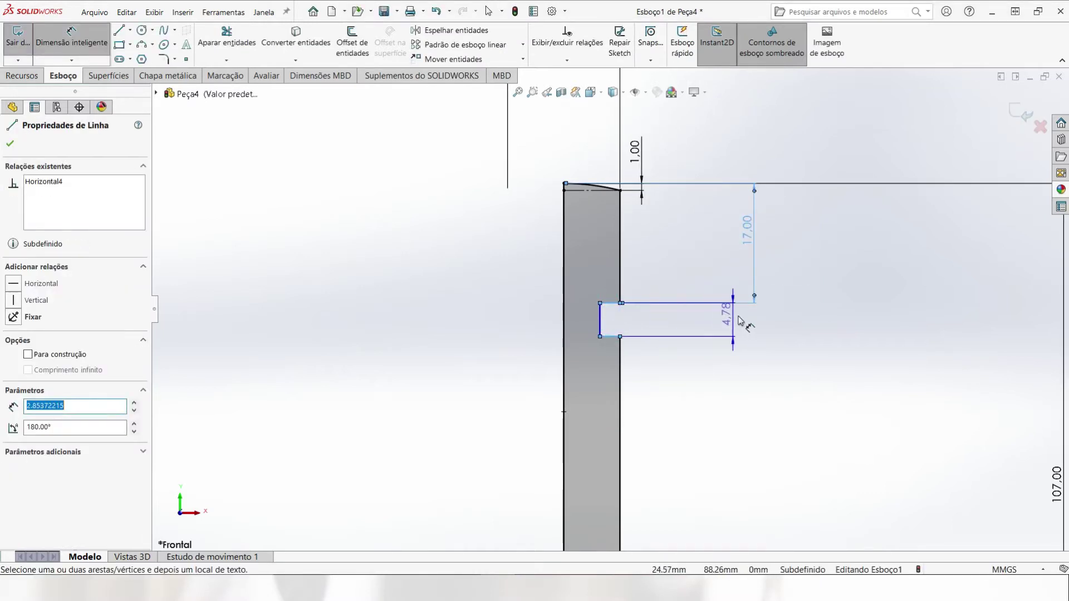
click(750, 323)
text(12)
key(Return)
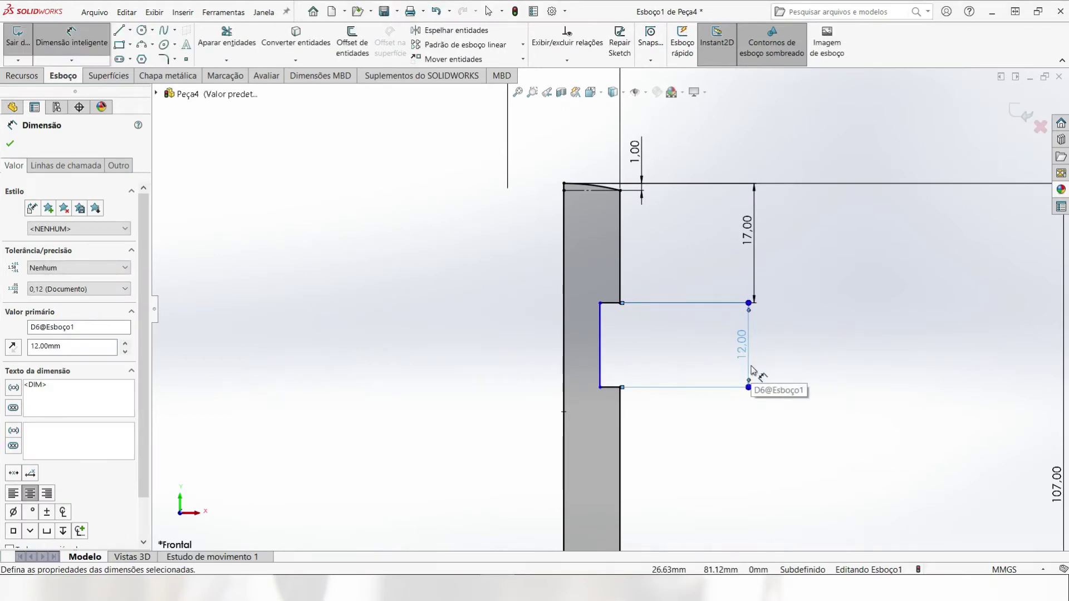
- Dimension the height of the collar below the groove as 5 mm
scroll(646, 420, up, 3)
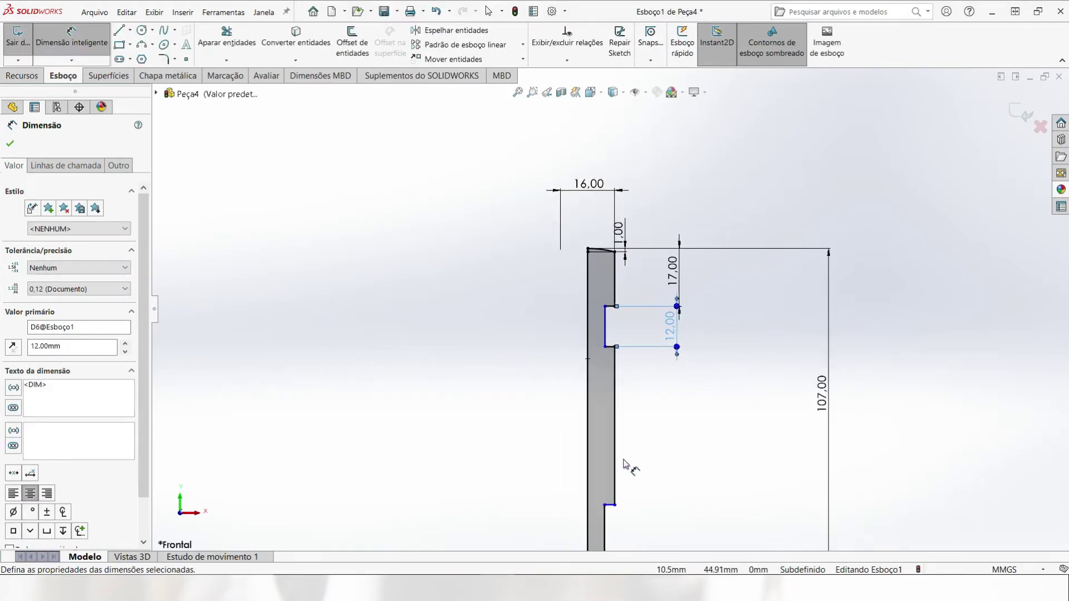
click(609, 507)
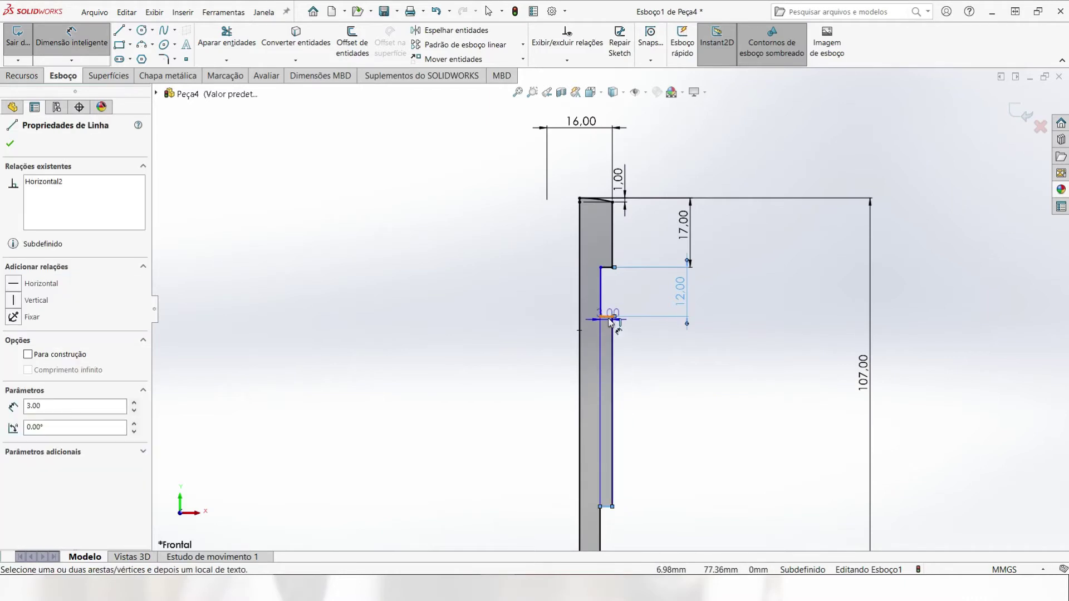
click(608, 317)
click(693, 369)
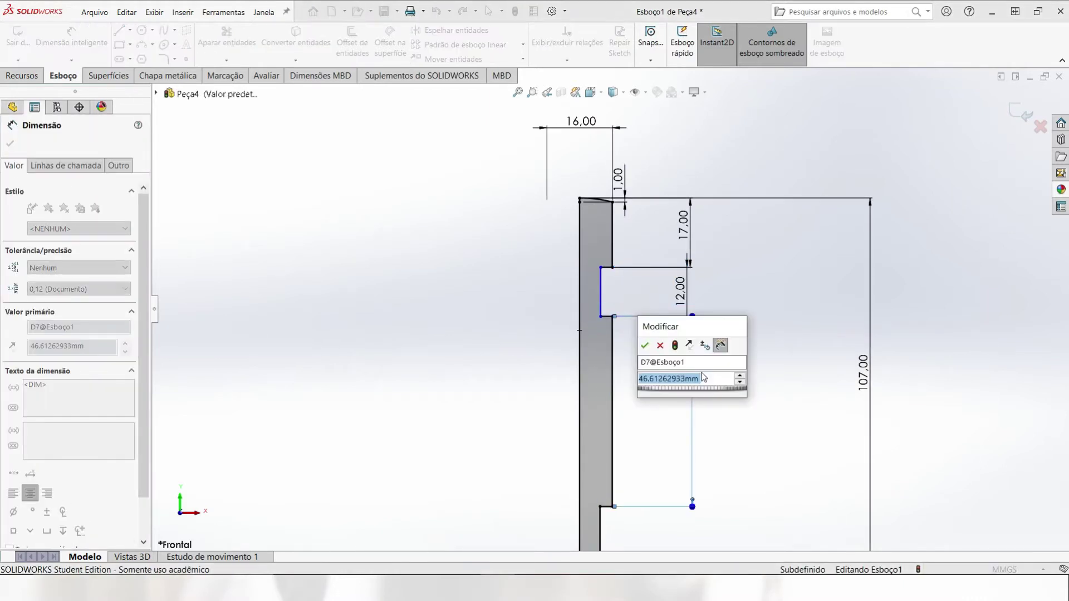
text(5)
key(Return)
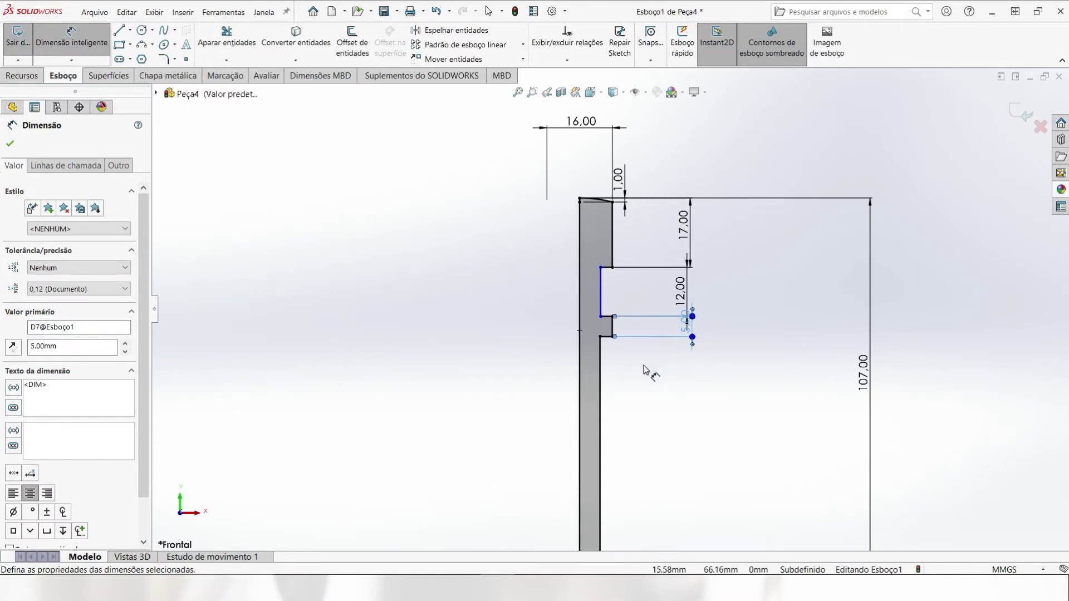
- Dimension the groove's diameter across the centerline as 13 mm and move the dimension up beside the groove
click(606, 285)
scroll(596, 319, down, 5)
scroll(635, 445, up, 4)
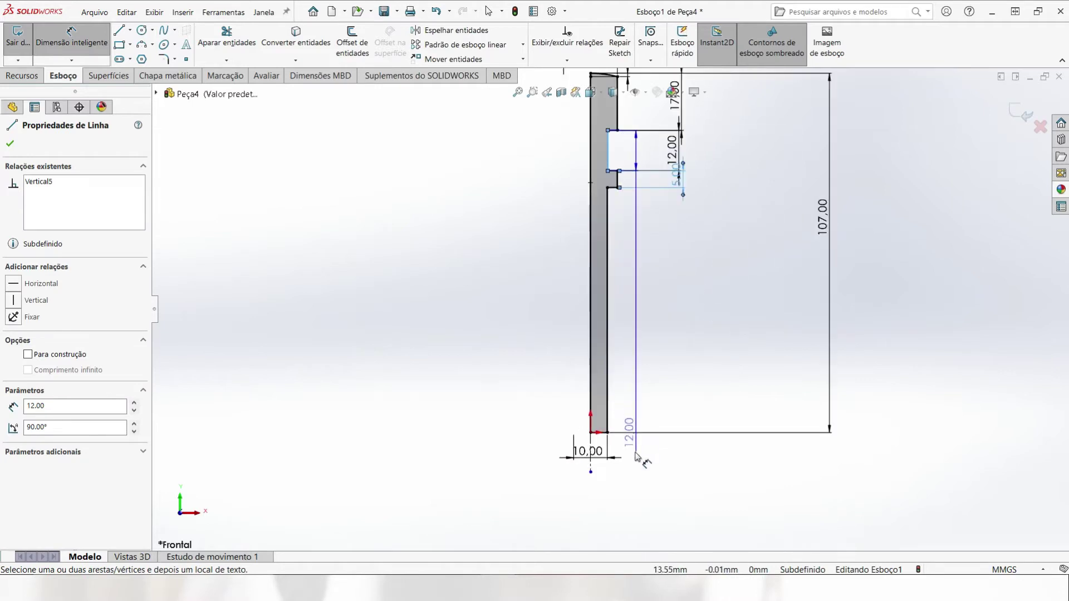
click(590, 467)
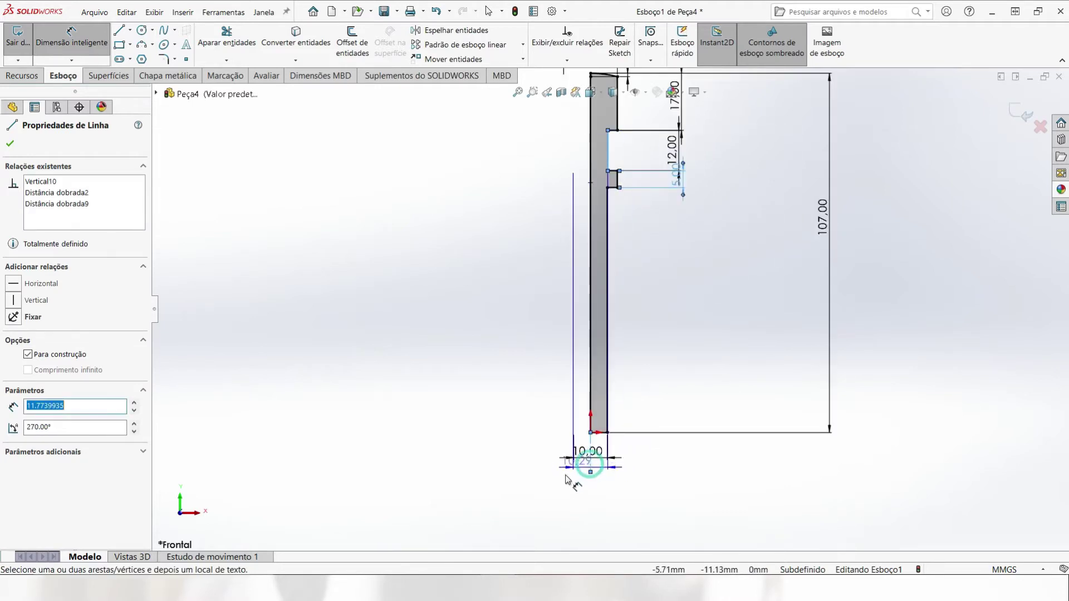
click(566, 507)
text(13)
key(Return)
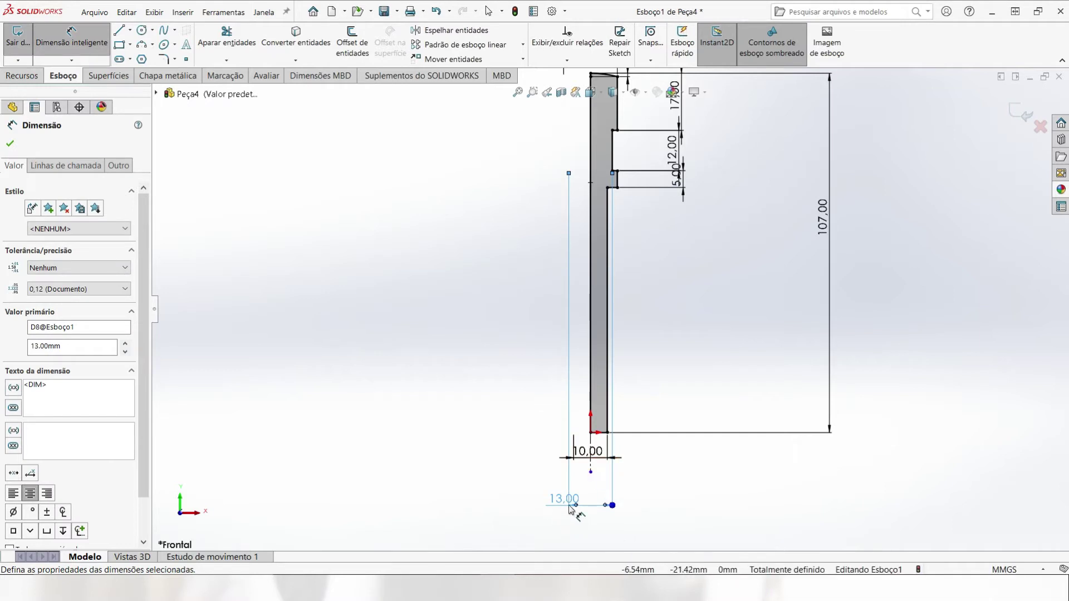
drag(570, 508, 617, 400)
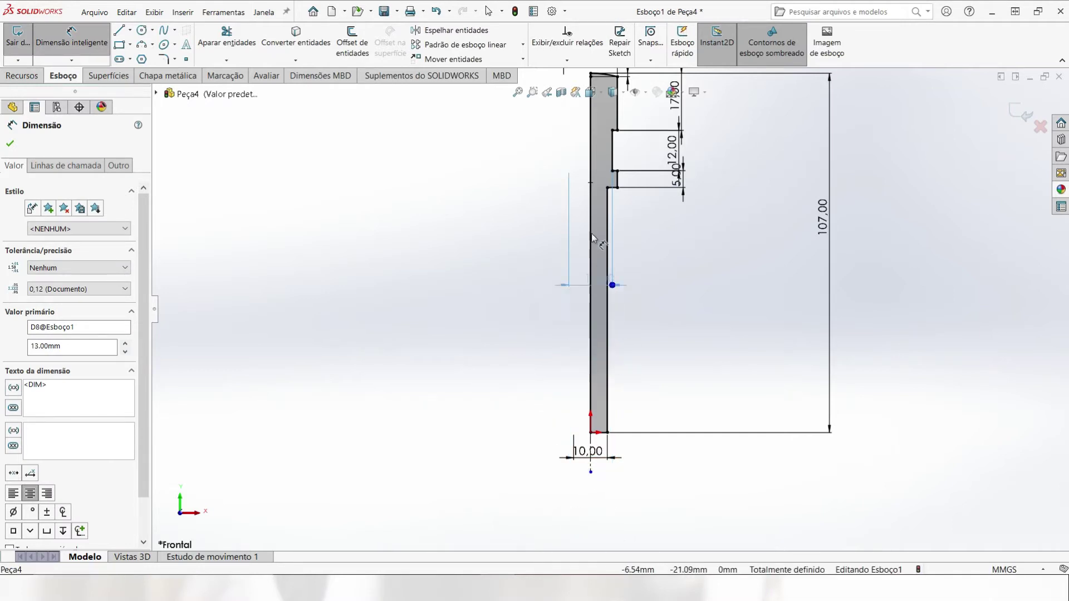
drag(578, 140, 579, 142)
scroll(595, 212, up, 5)
scroll(609, 201, down, 7)
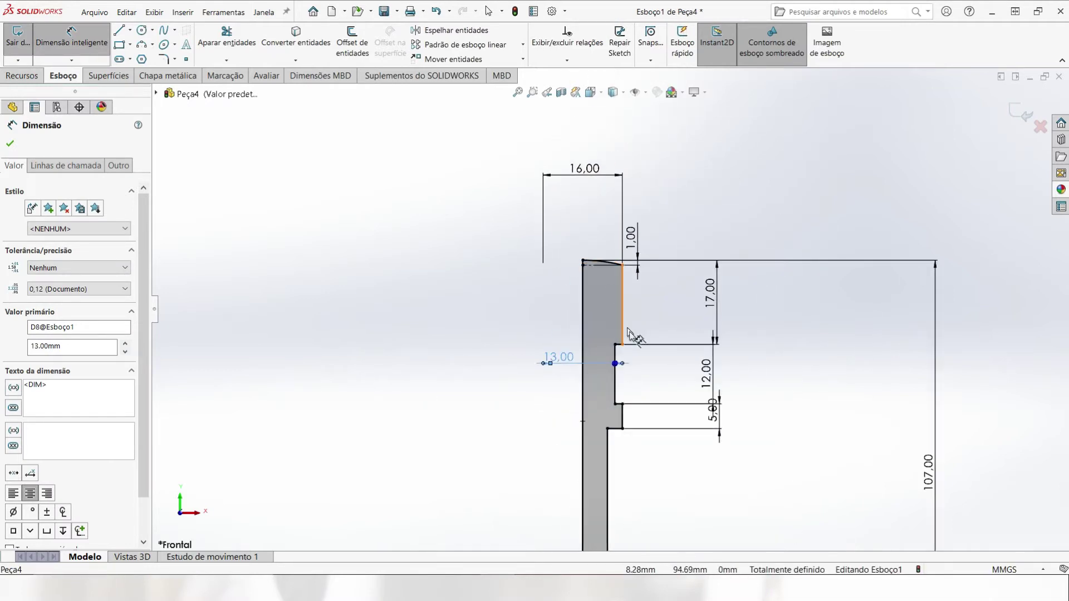
- Revolve the profile 360° about the vertical centerline into a solid pin
scroll(618, 339, up, 2)
scroll(578, 371, up, 3)
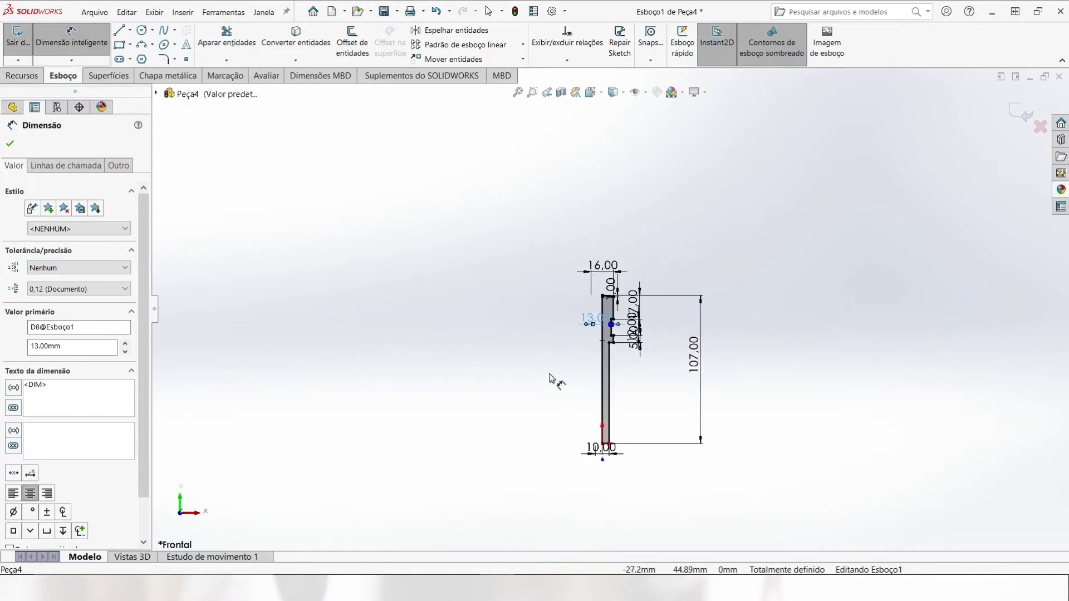
click(24, 77)
click(82, 42)
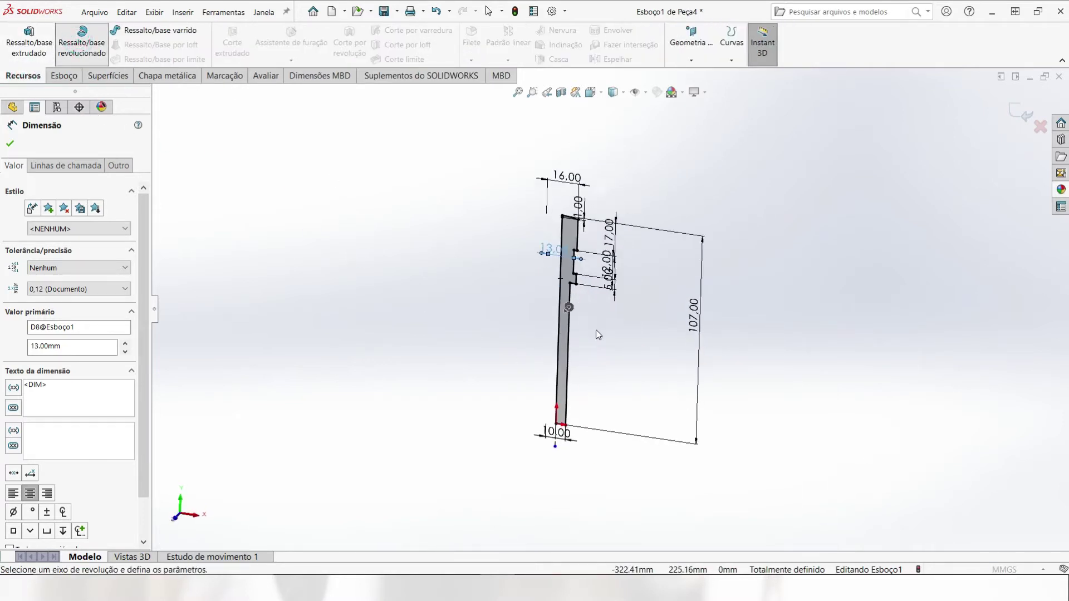
scroll(518, 422, down, 5)
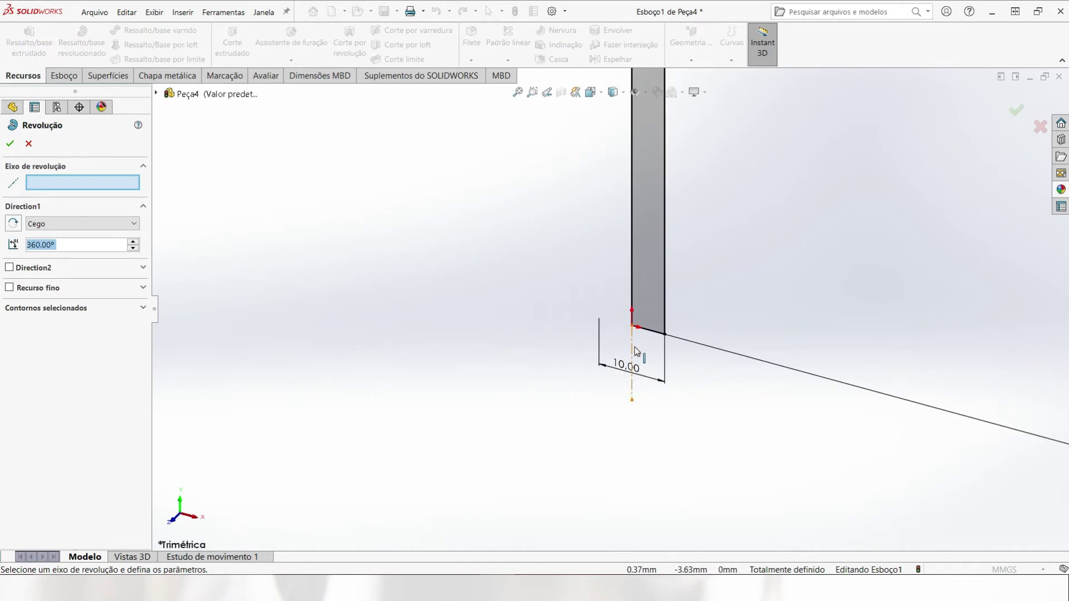
click(632, 349)
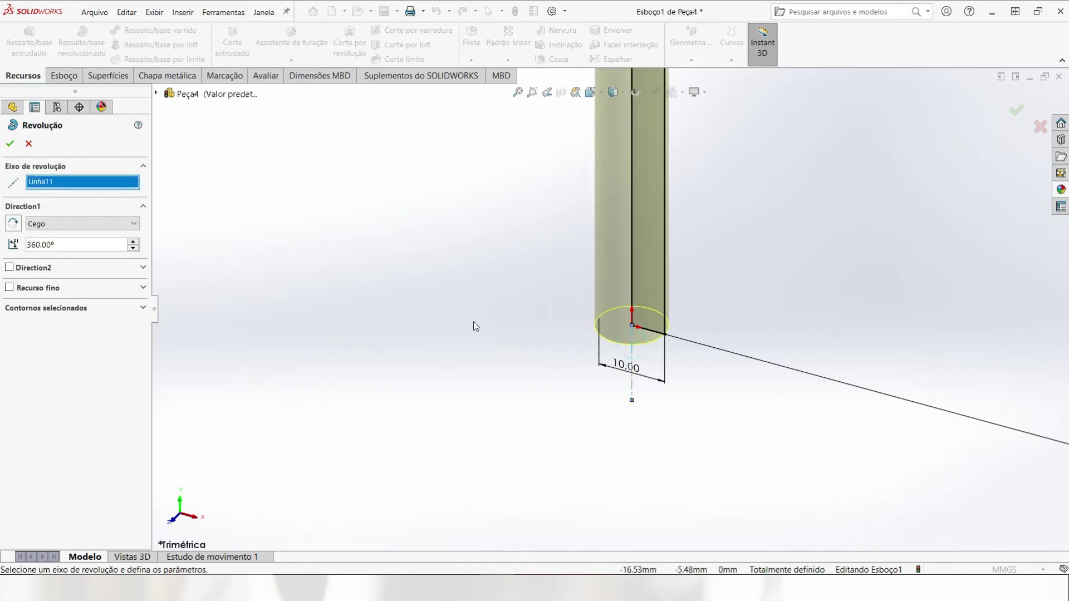
click(10, 144)
scroll(519, 314, up, 4)
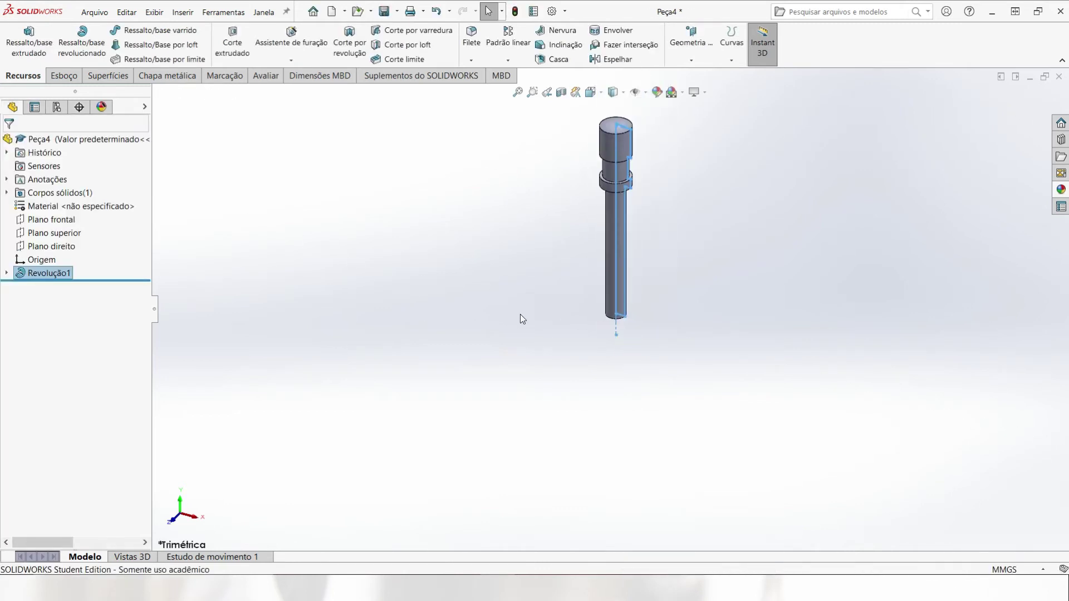
click(683, 204)
scroll(630, 163, down, 2)
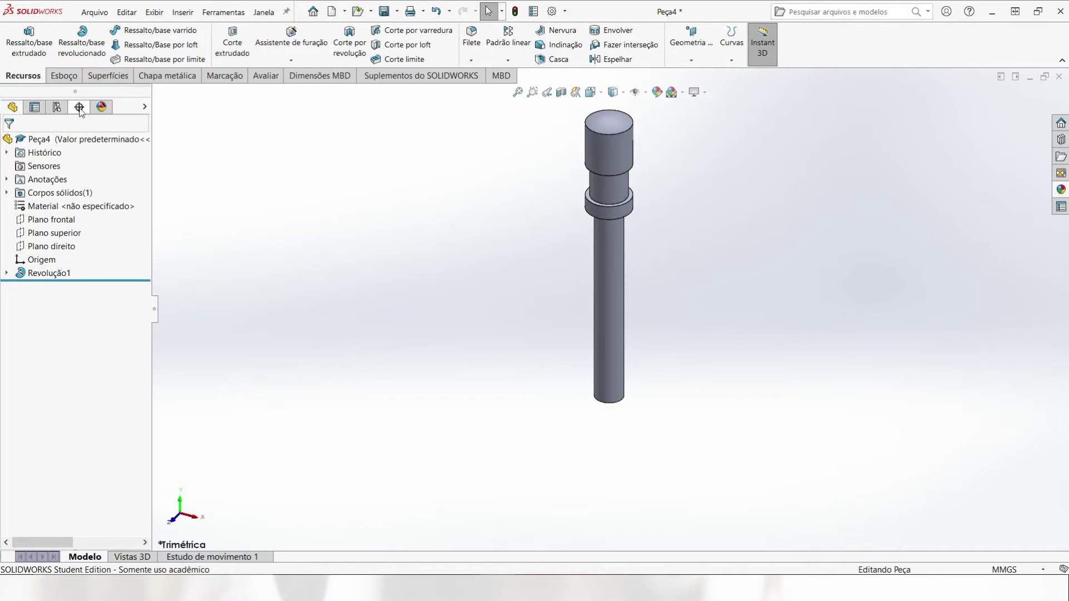
- Start a sketch on the front plane and draw a circle of about 4.5 mm radius on the pin's axis within the head
click(65, 78)
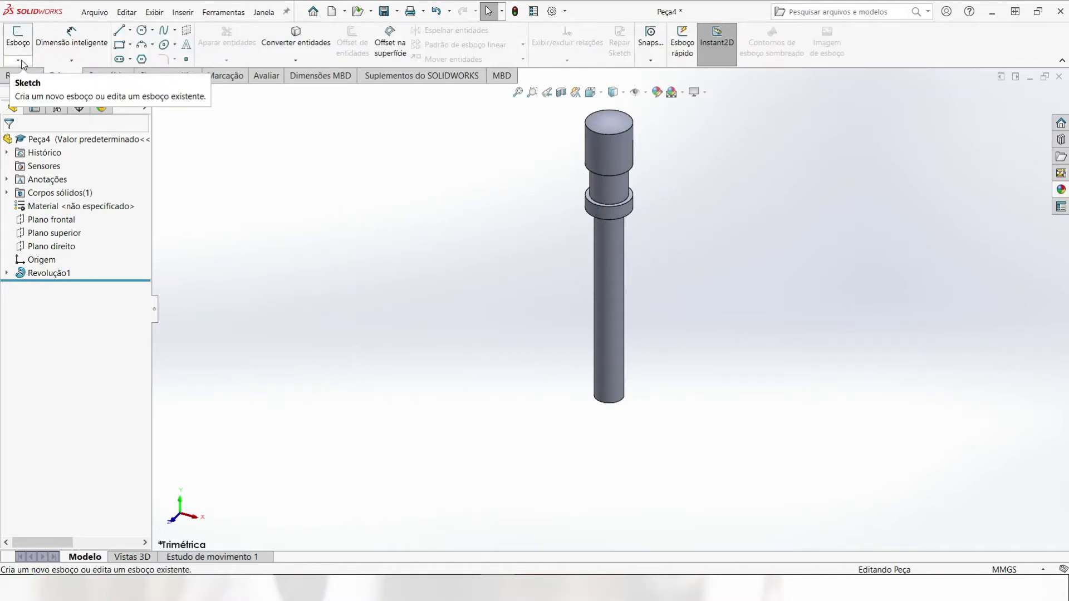
click(35, 219)
click(18, 40)
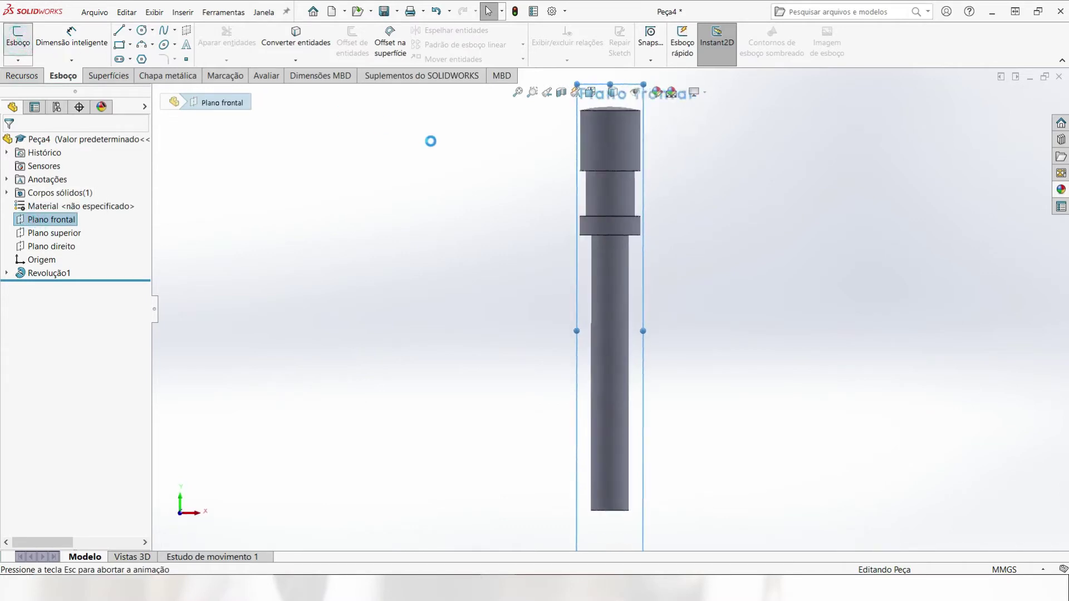
click(142, 31)
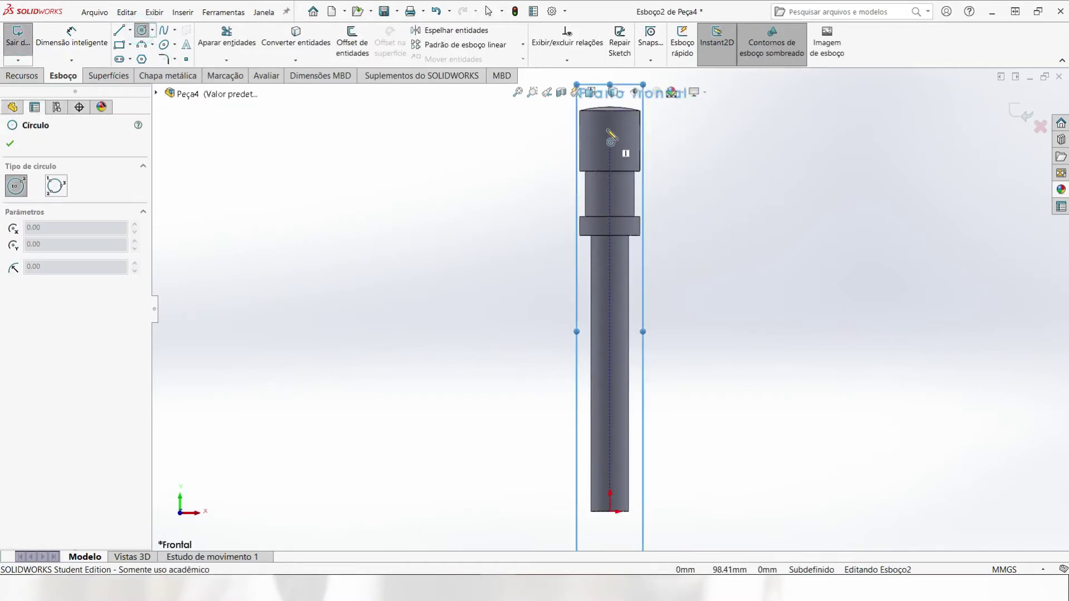
scroll(601, 222, down, 3)
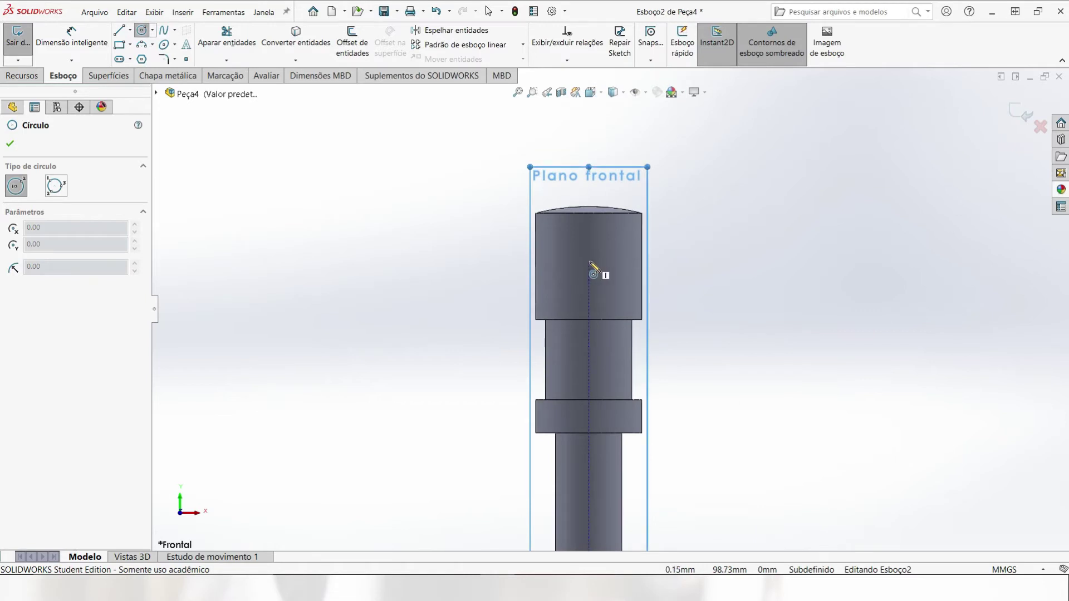
click(588, 261)
click(618, 268)
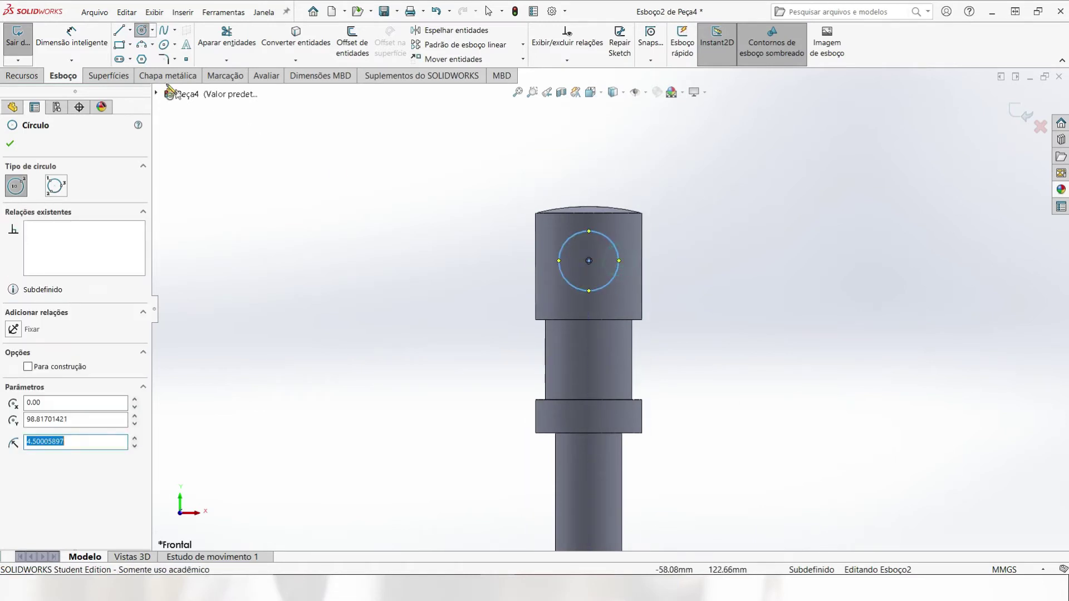
- Draw a vertical construction line from the circle's center to the midpoint of the dome's top edge
click(130, 30)
click(140, 57)
scroll(528, 189, down, 3)
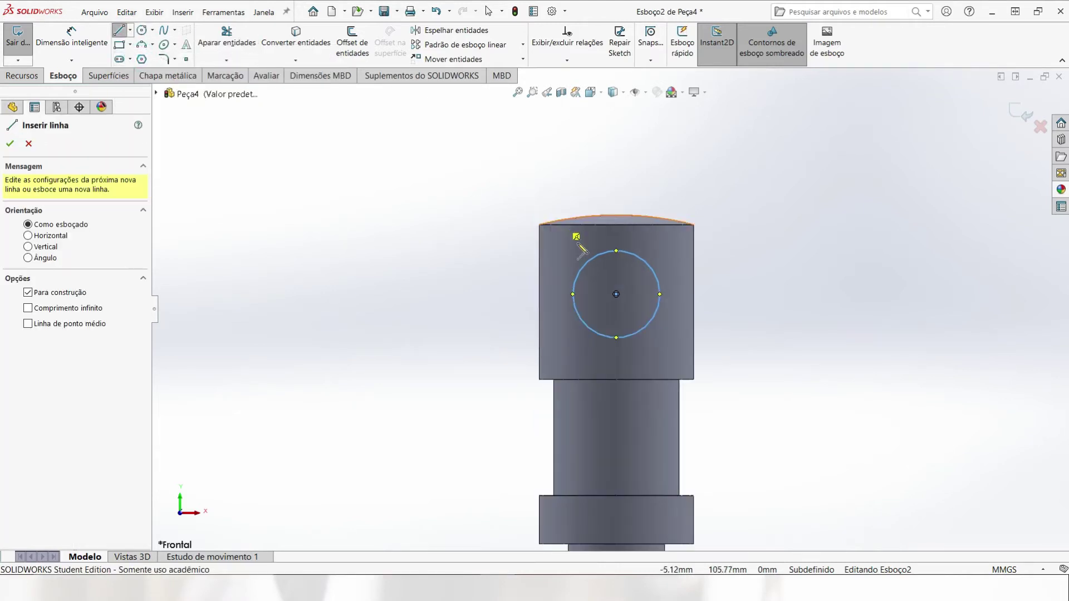
click(616, 294)
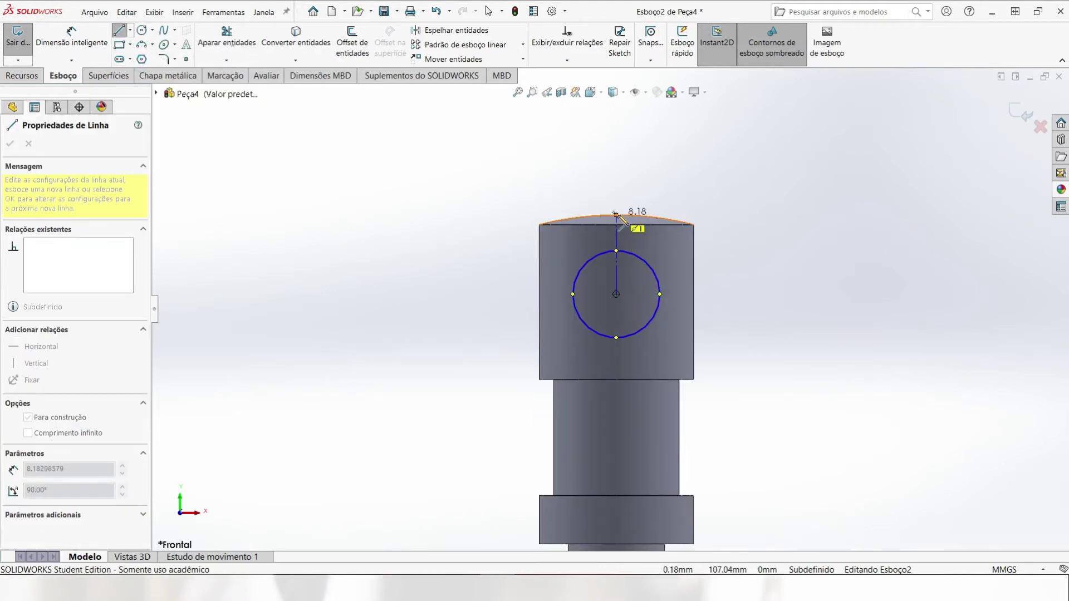
click(617, 215)
key(Escape)
- Dimension the vertical distance from the circle's center to the midpoint of the dome's top edge as 9 mm
click(93, 51)
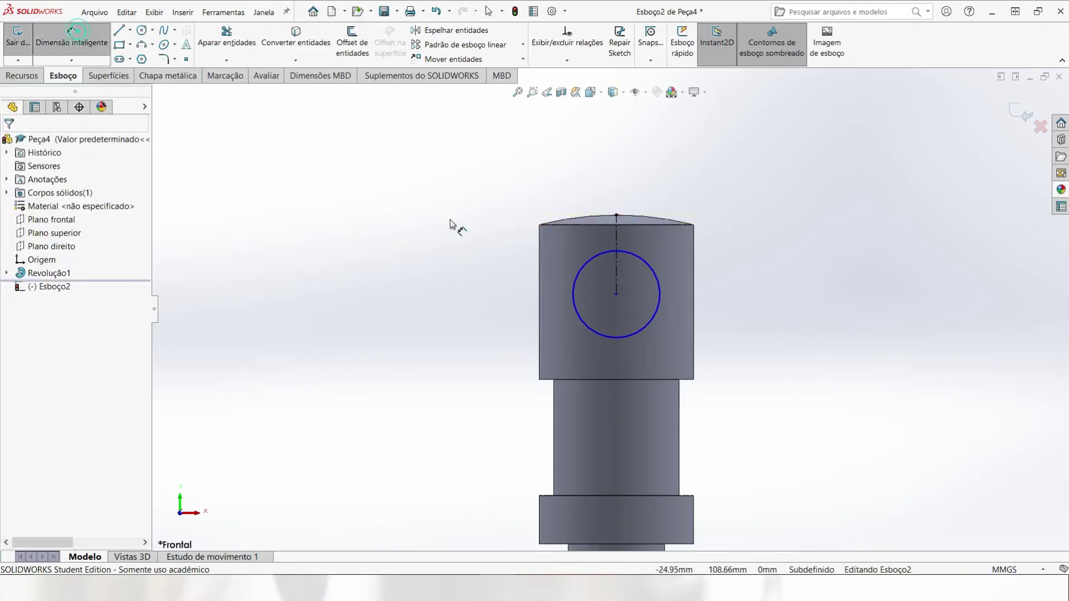
click(593, 262)
click(616, 216)
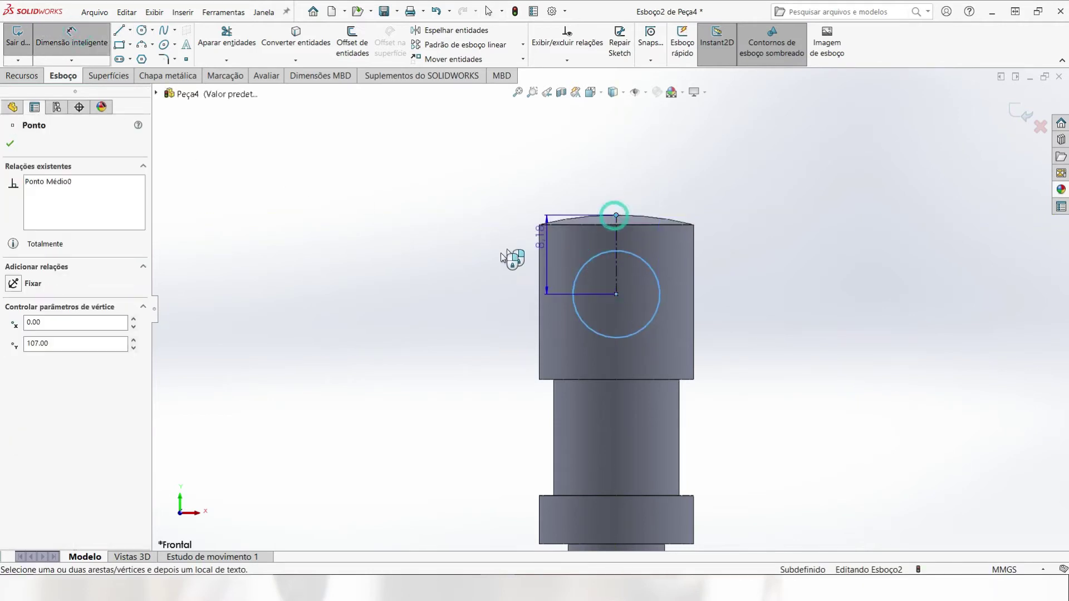
click(472, 251)
text(9)
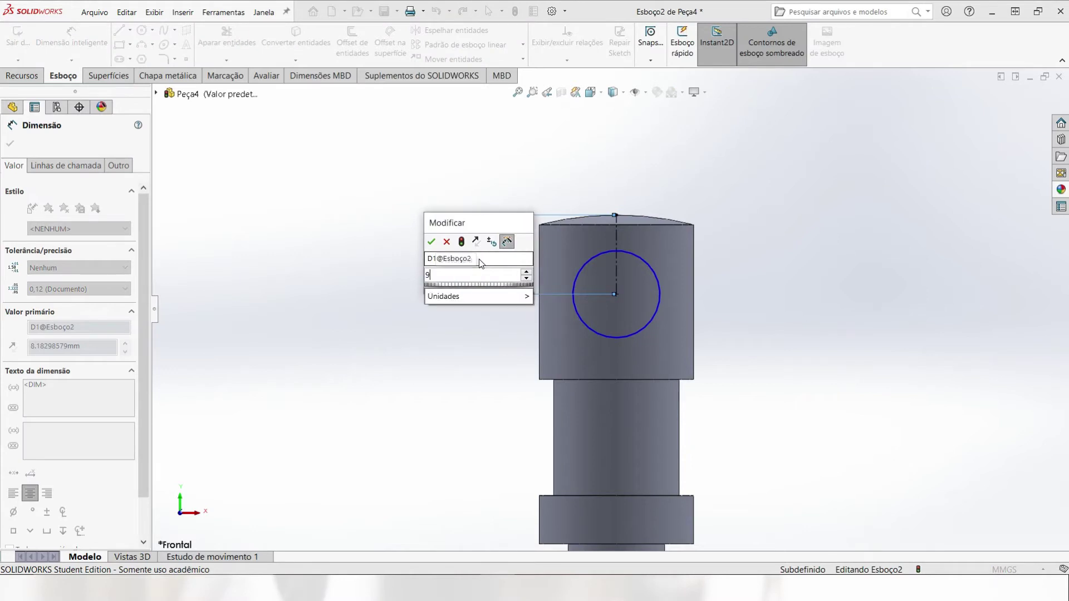
key(Return)
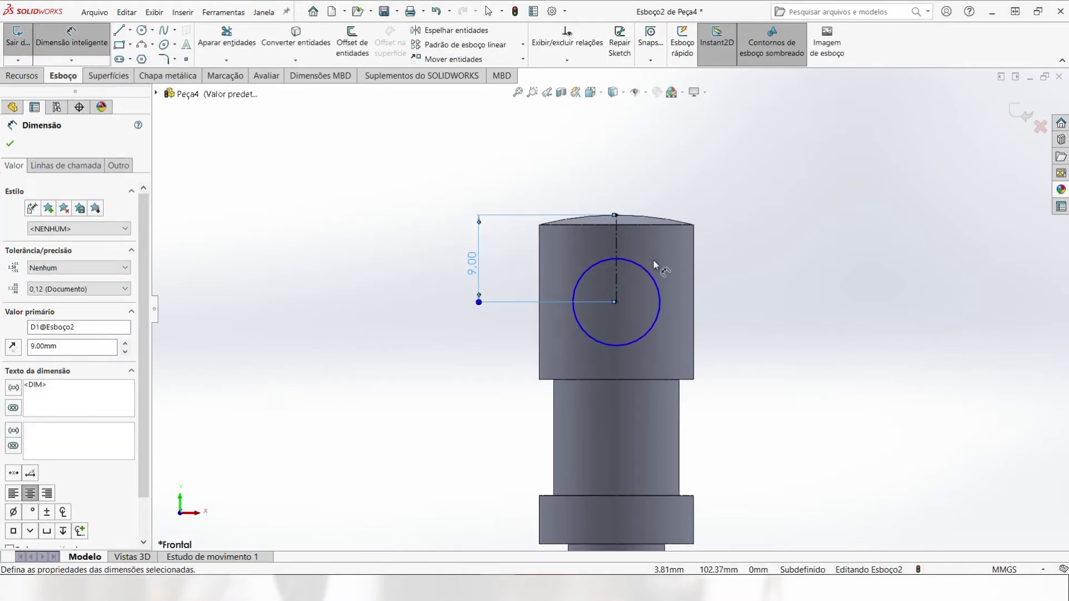
- Dimension the circle's diameter in the pin's head as 6.5 mm
click(656, 286)
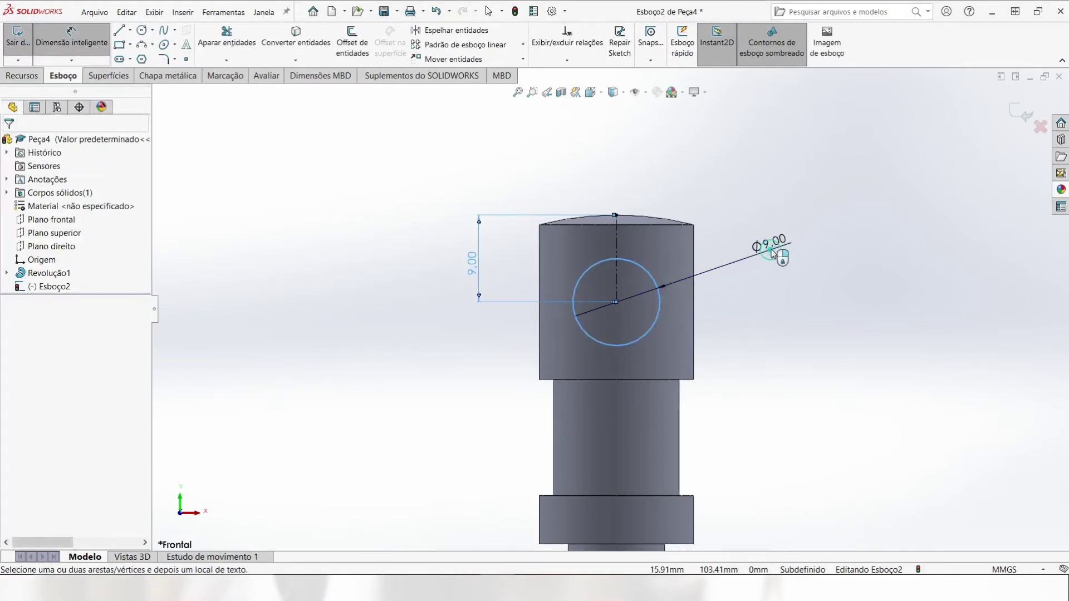
click(772, 252)
text(6.5)
key(Return)
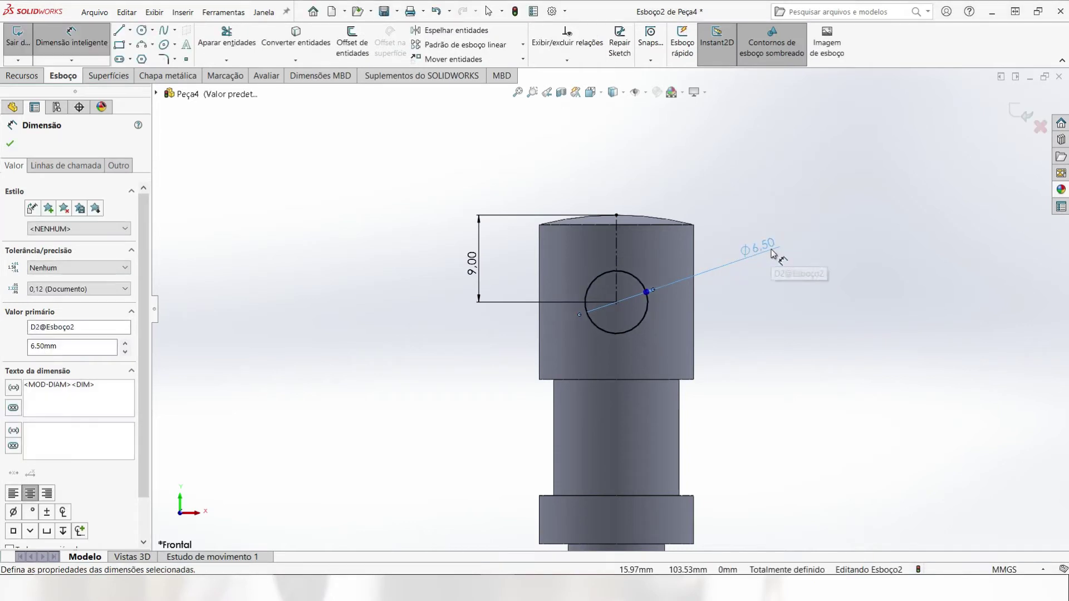
- Cut the circle through the pin's head with an extruded cut set to Through All - Both (Passante - Ambos)
click(32, 78)
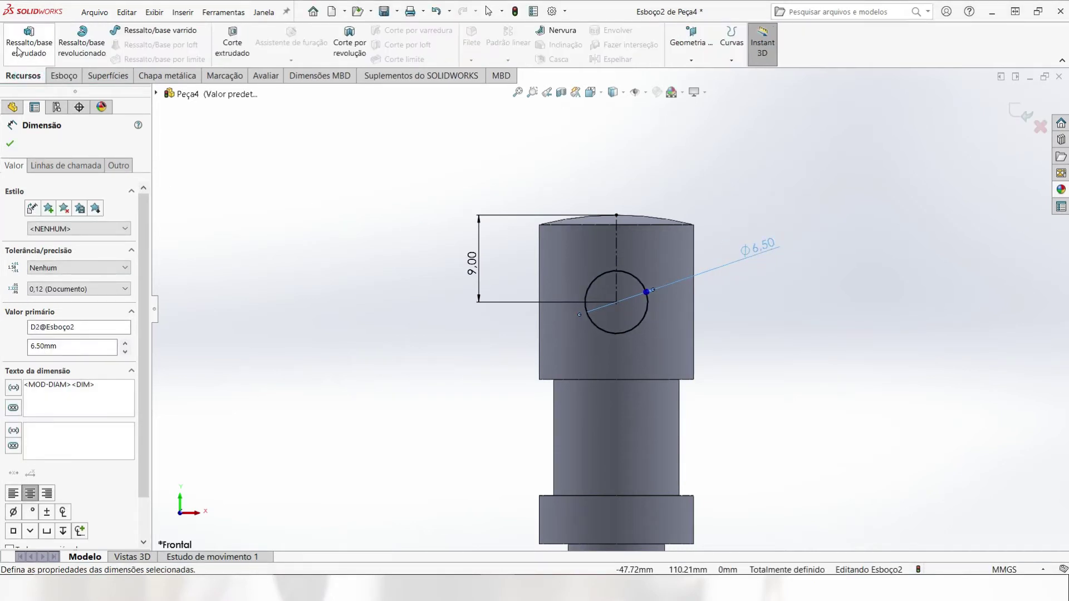
click(233, 42)
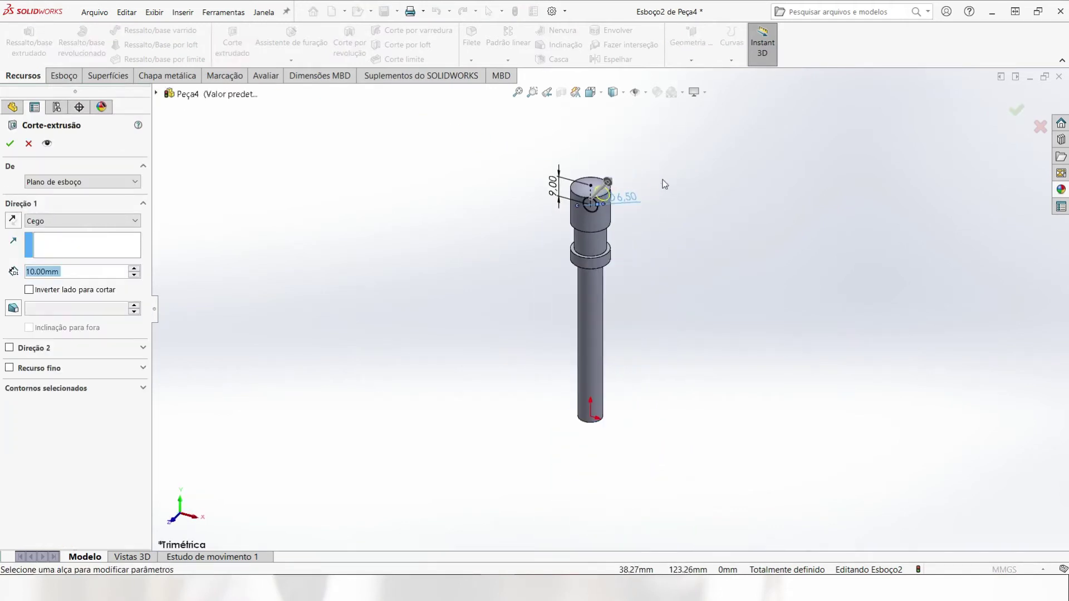
click(114, 221)
click(67, 245)
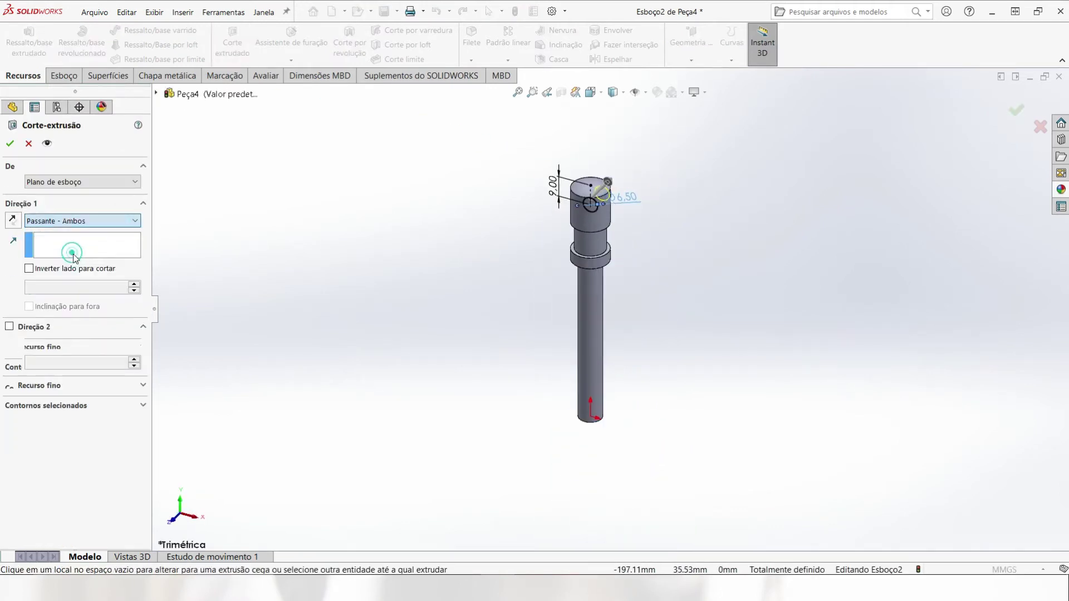
click(12, 144)
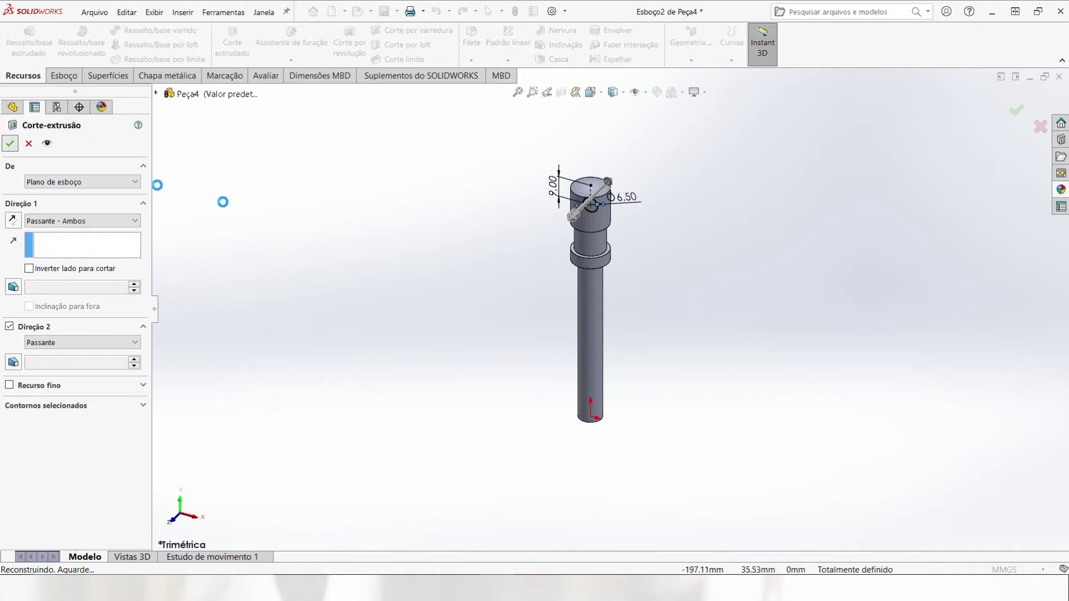
click(323, 229)
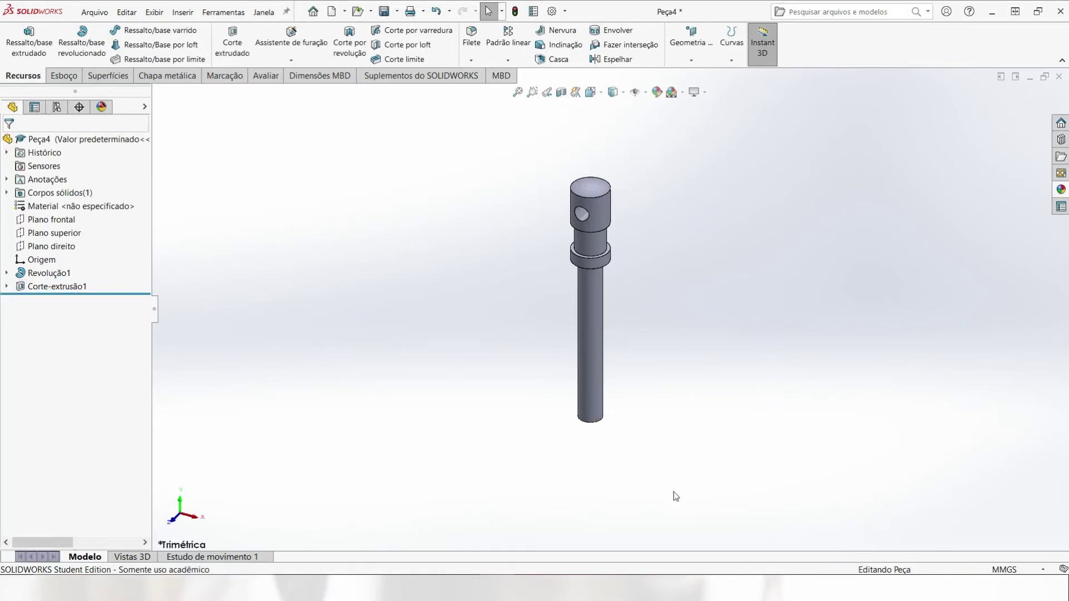
- Chamfer the circular edge at the free end of the shaft by 0.75 mm at 45°
click(471, 60)
click(479, 89)
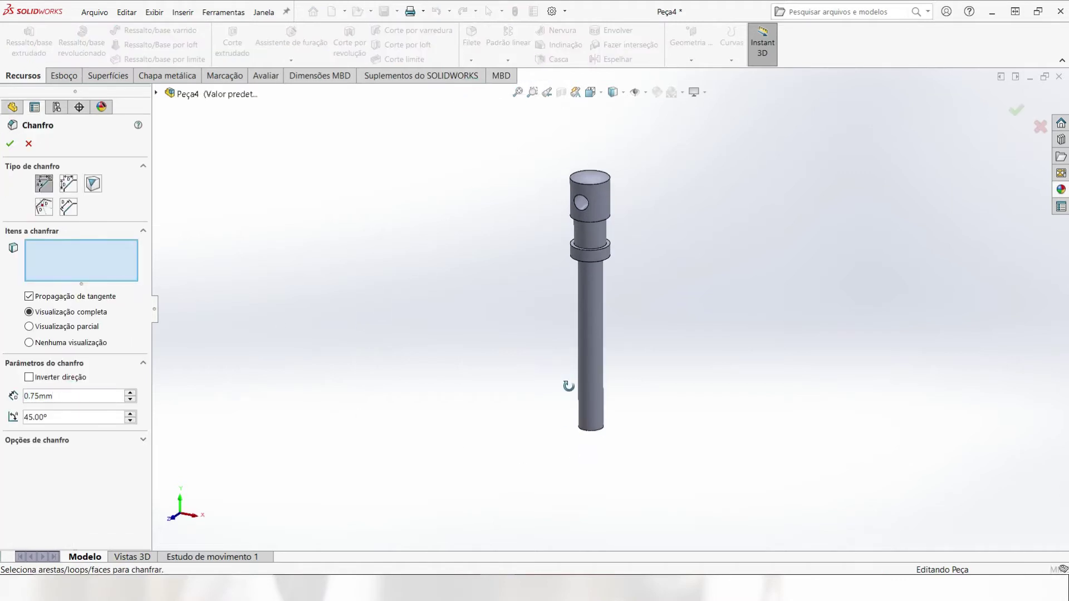
scroll(575, 453, down, 6)
middle_drag(613, 408, 583, 375)
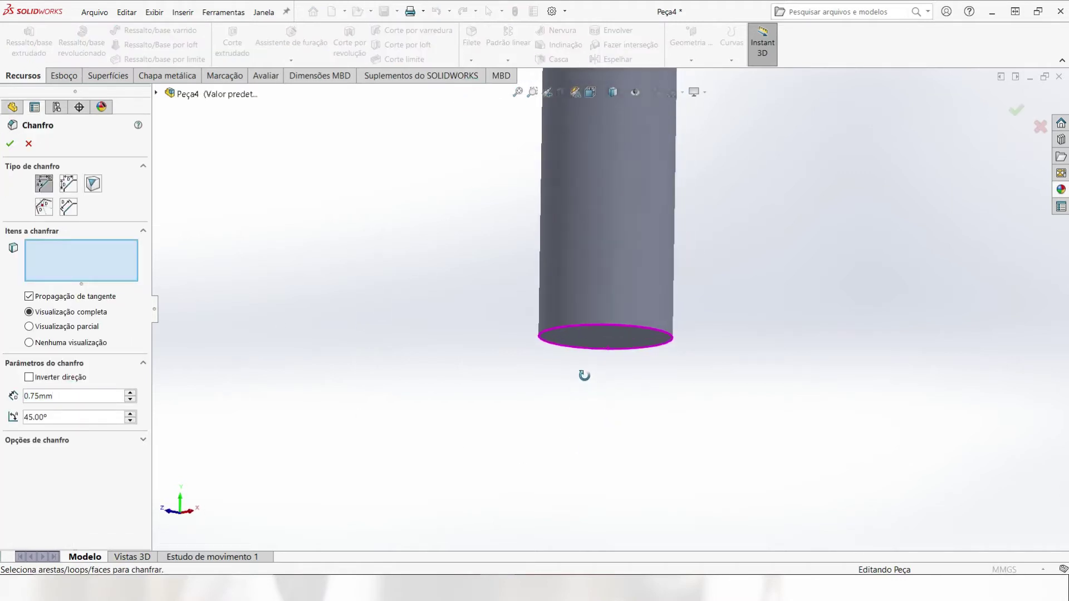
click(550, 333)
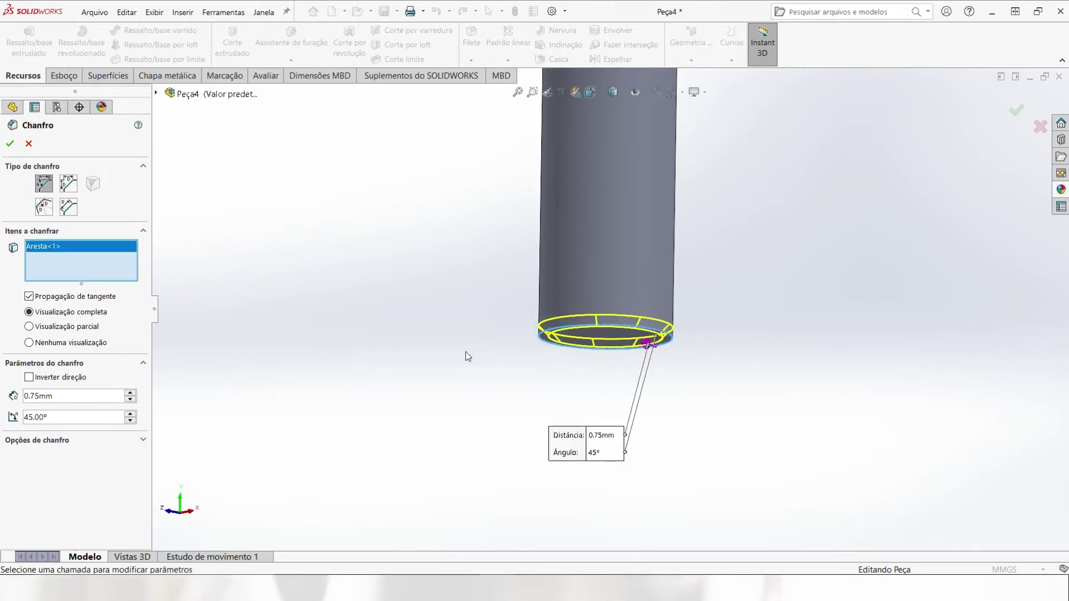
click(10, 145)
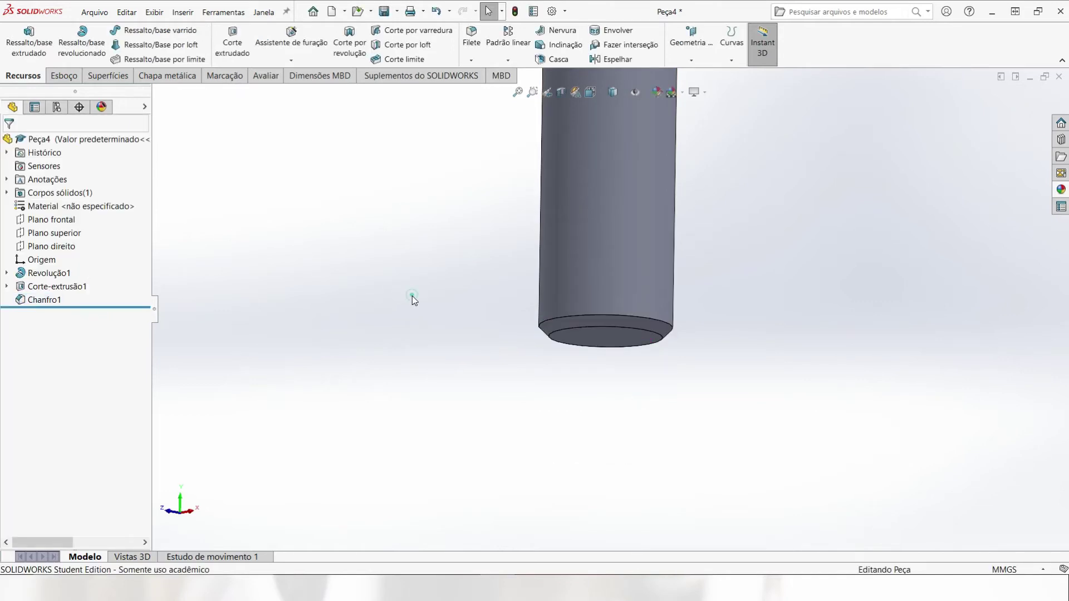
- Assign the steel AISI 1020 from the SOLIDWORKS materials library to the part
scroll(412, 296, up, 5)
scroll(457, 356, up, 1)
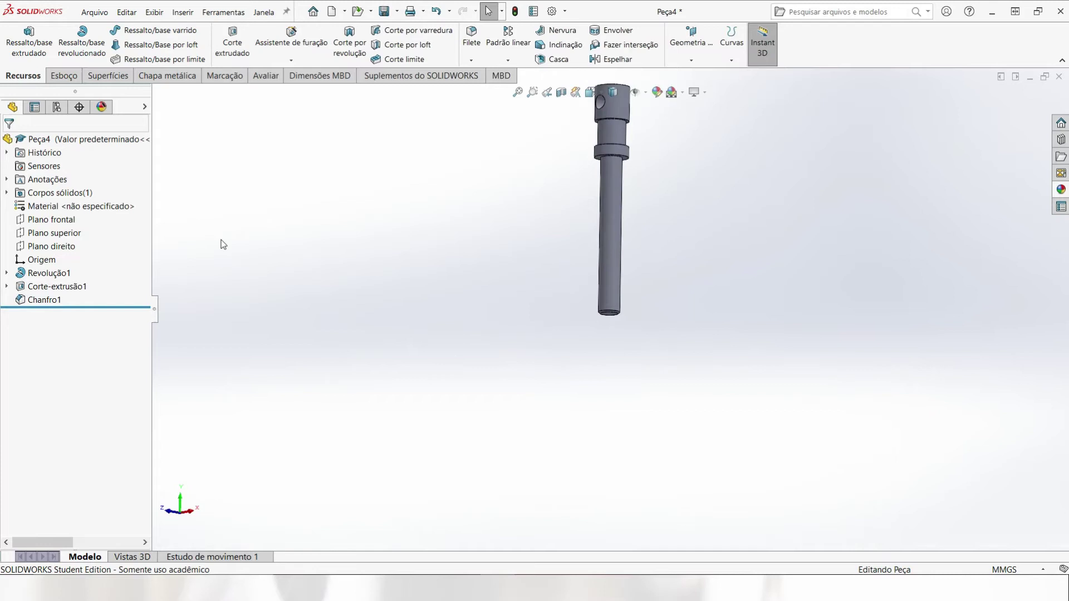
right_click(96, 210)
click(119, 215)
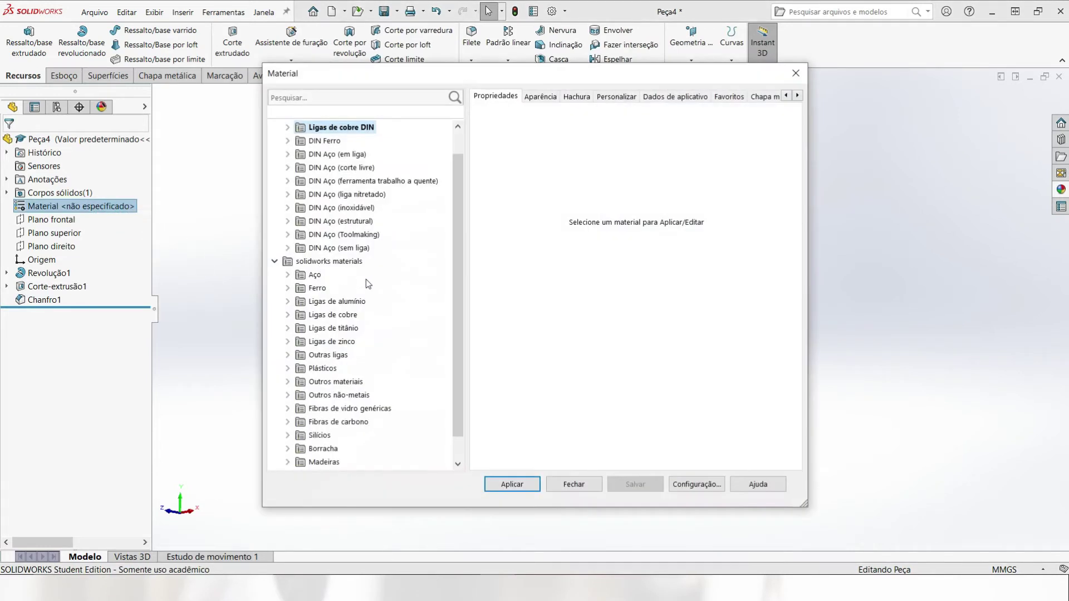
click(288, 275)
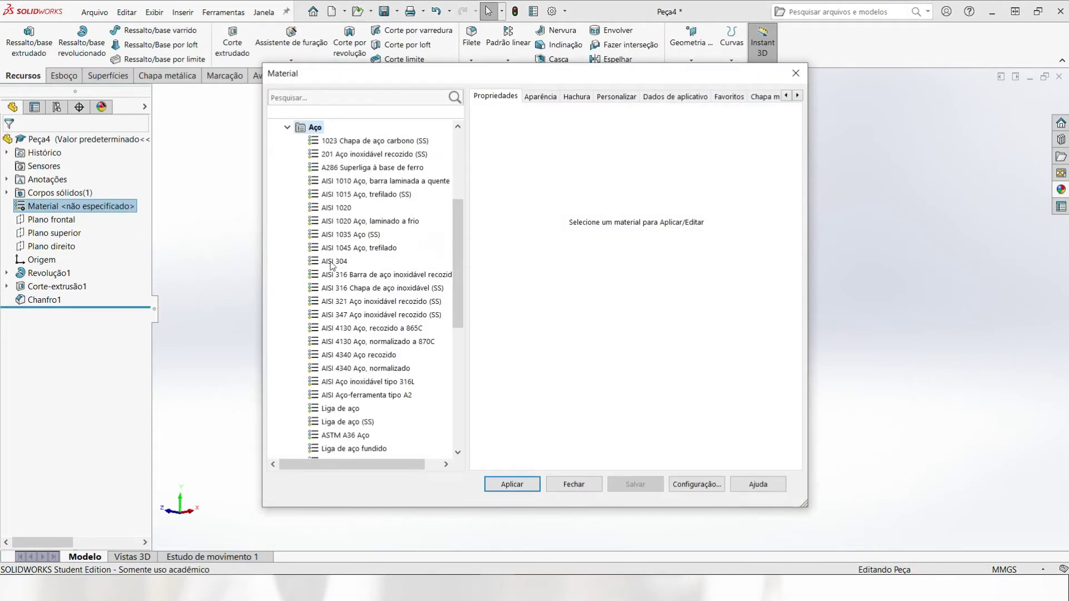
click(332, 209)
click(520, 483)
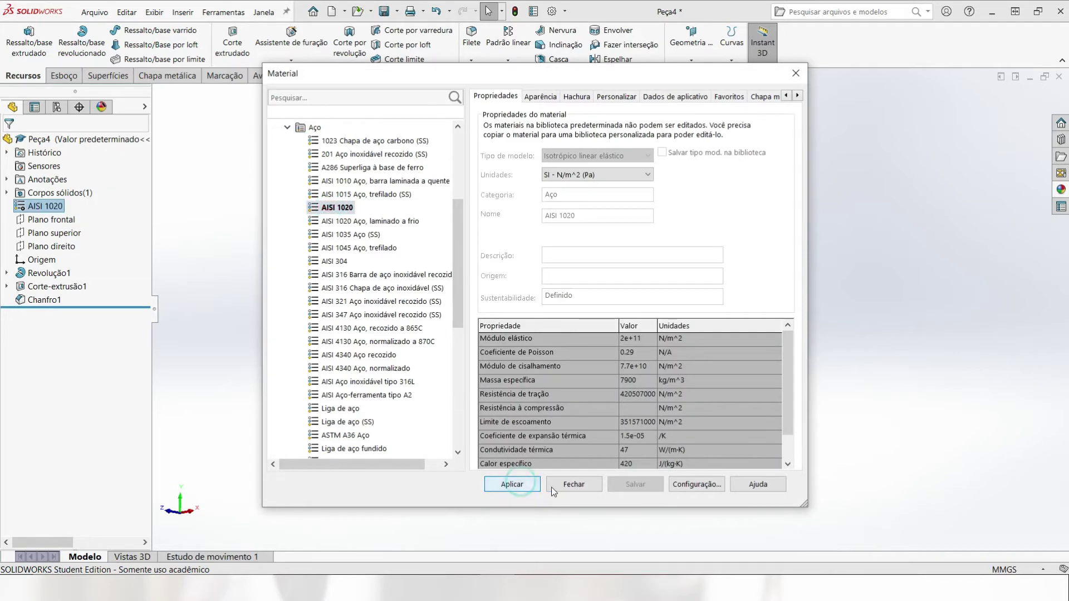
click(563, 485)
- Add a new part configuration named "Rosca Real"
scroll(588, 252, down, 5)
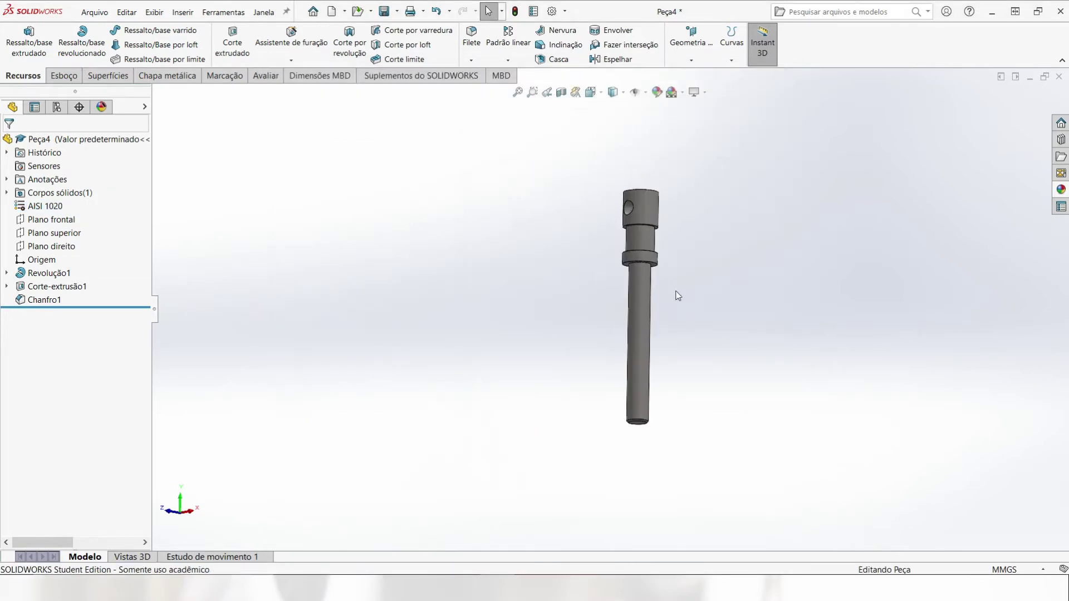
click(56, 107)
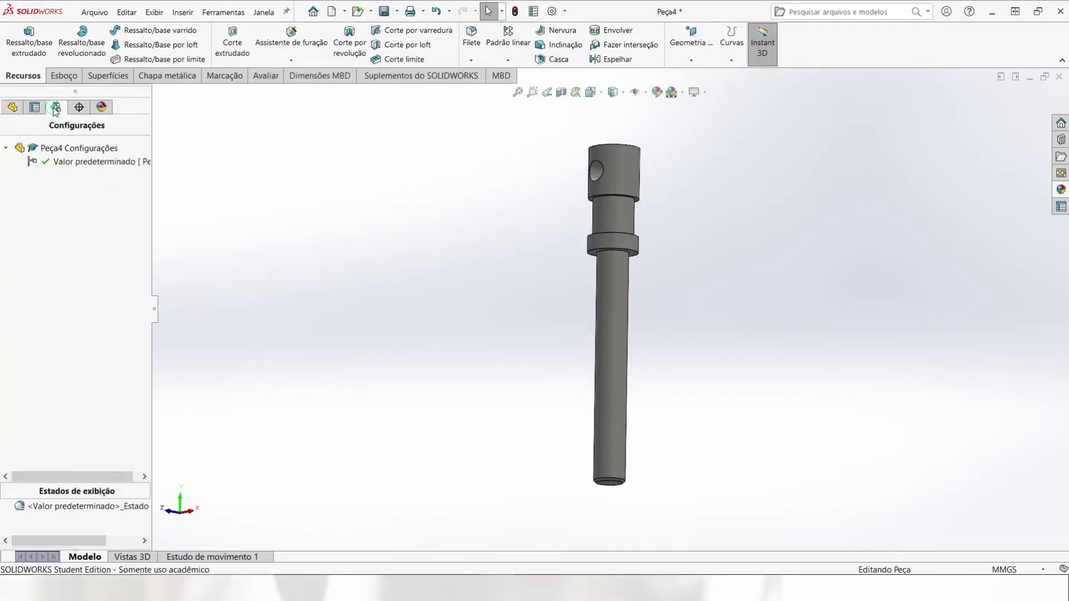
right_click(54, 156)
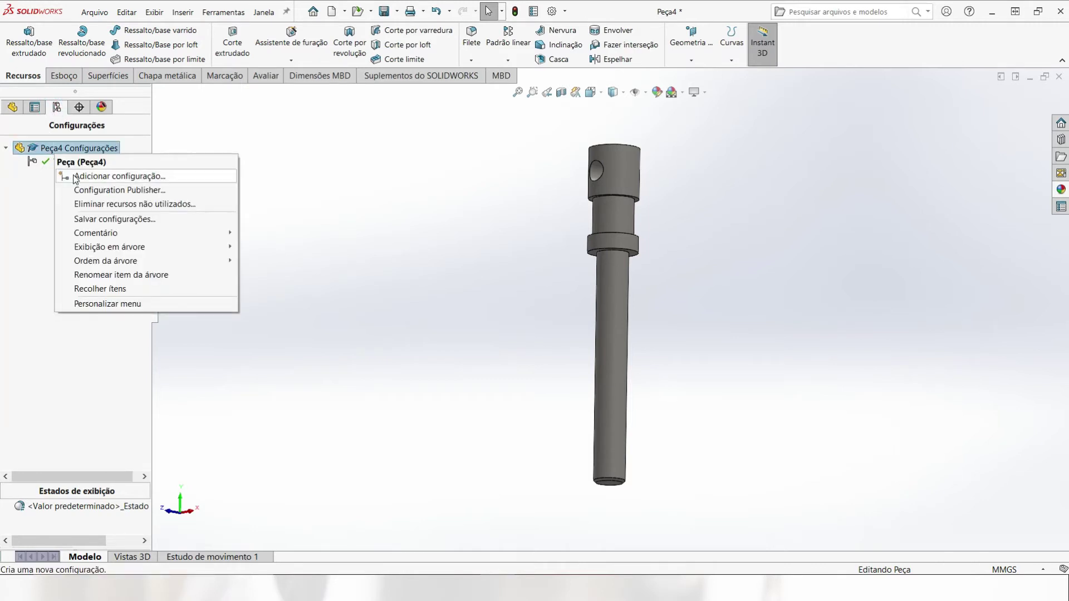
click(61, 174)
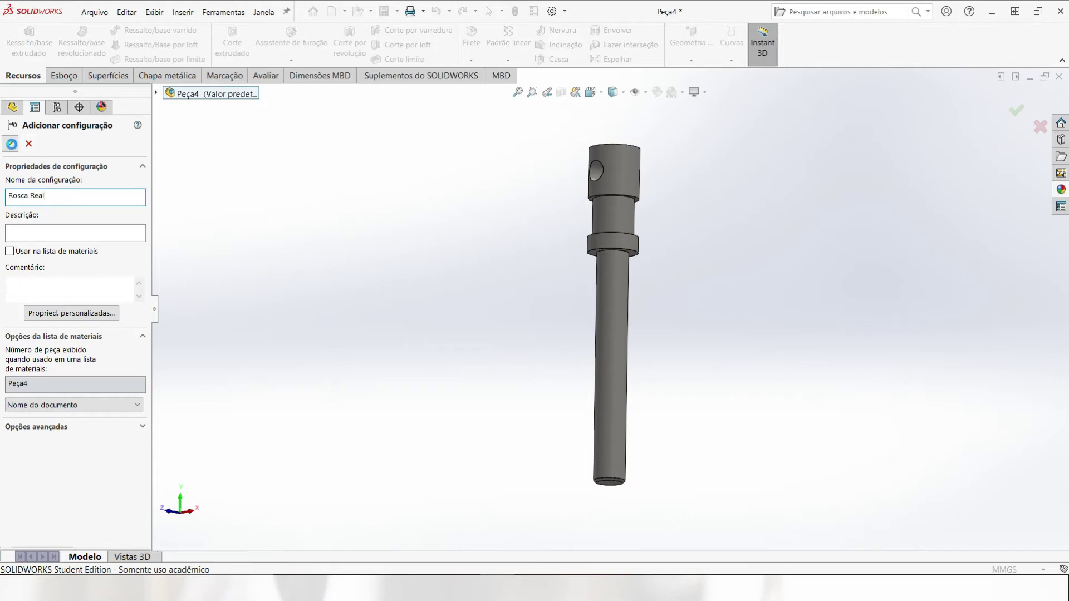
click(10, 144)
- Rename the default configuration as "Rosca Representada" and make it the active configuration
right_click(69, 175)
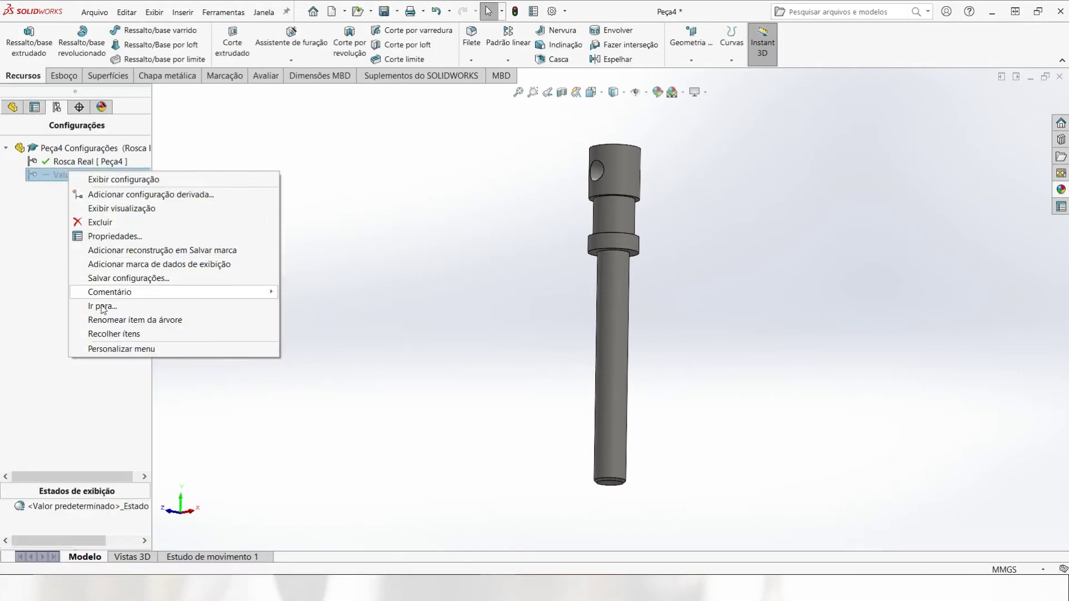
click(106, 321)
text(Rosca Representada)
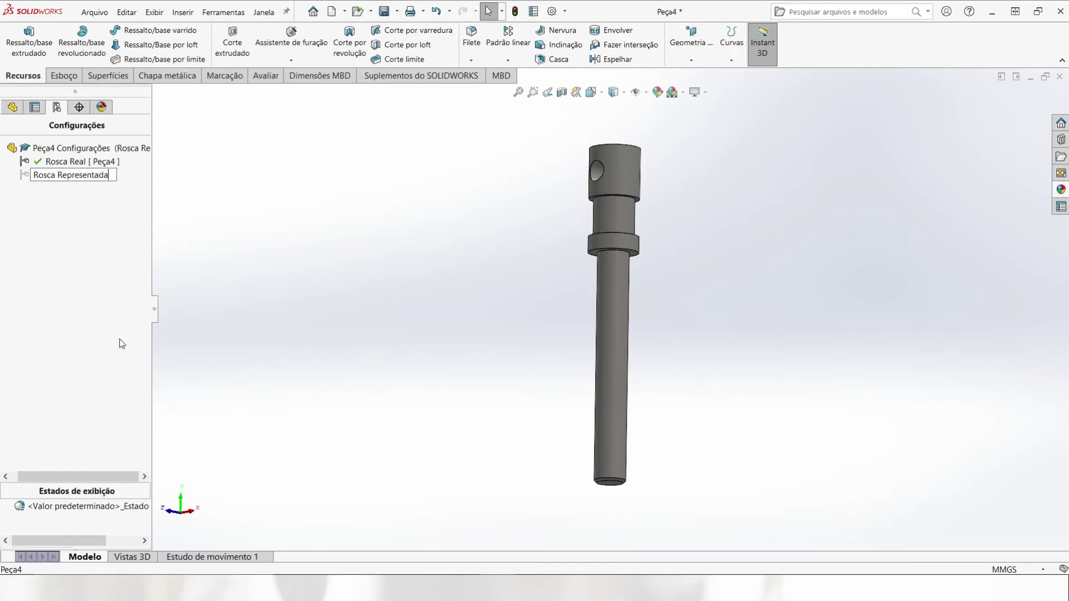
key(Return)
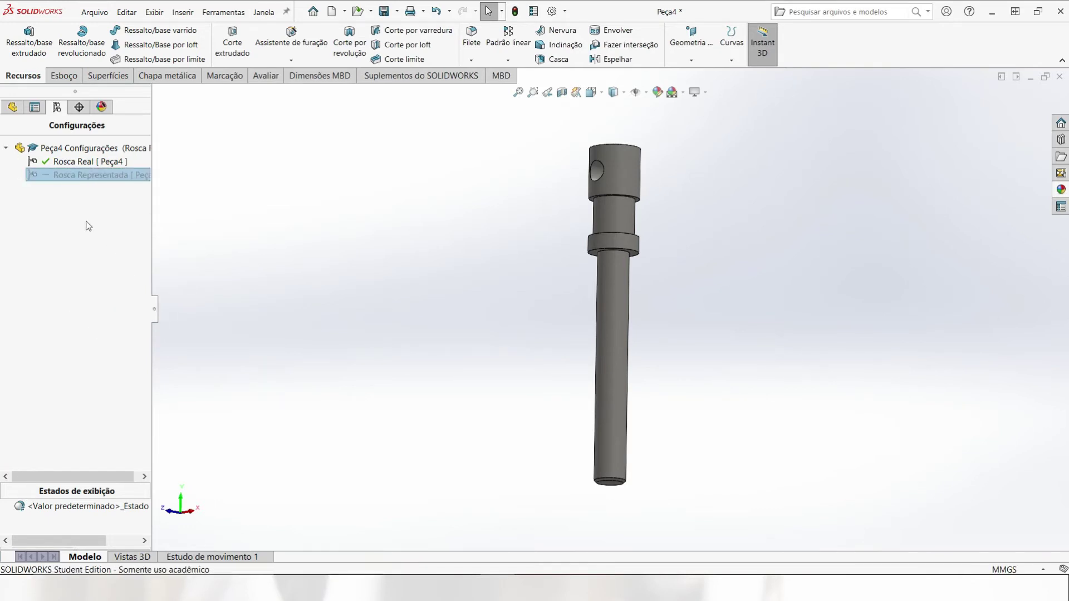
double_click(70, 176)
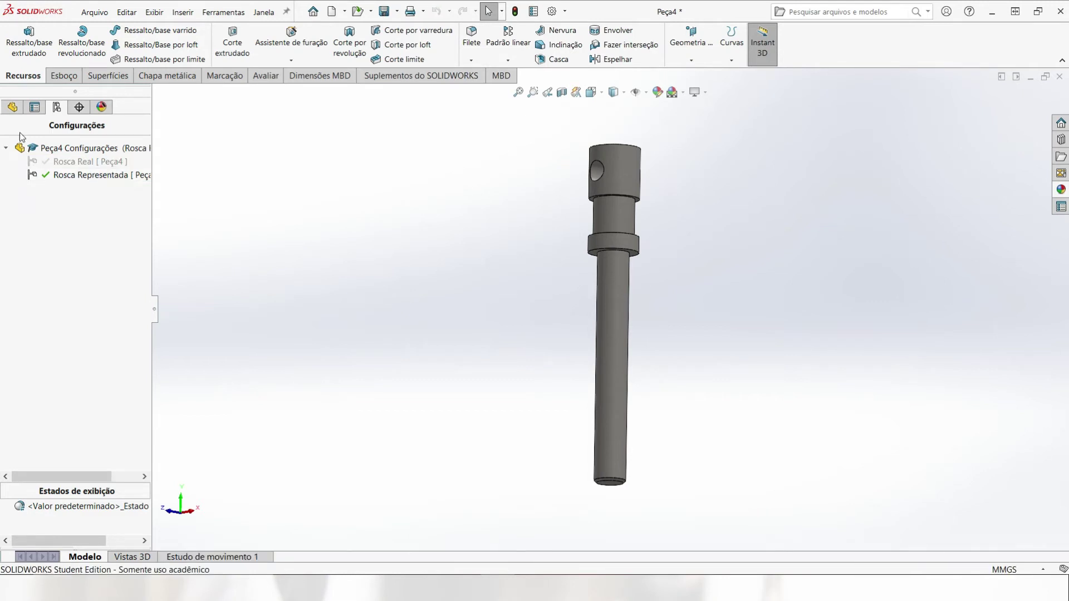
- Return to the feature tree and examine the pin's head, cross hole and chamfered shaft end from several angles
click(11, 109)
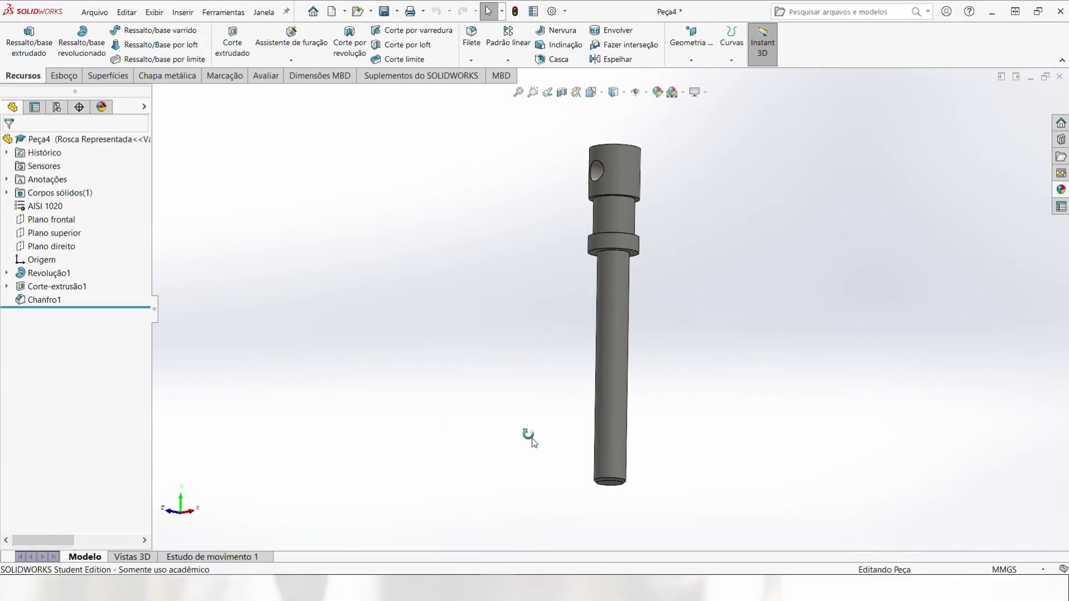
middle_drag(529, 437, 528, 326)
scroll(622, 410, down, 4)
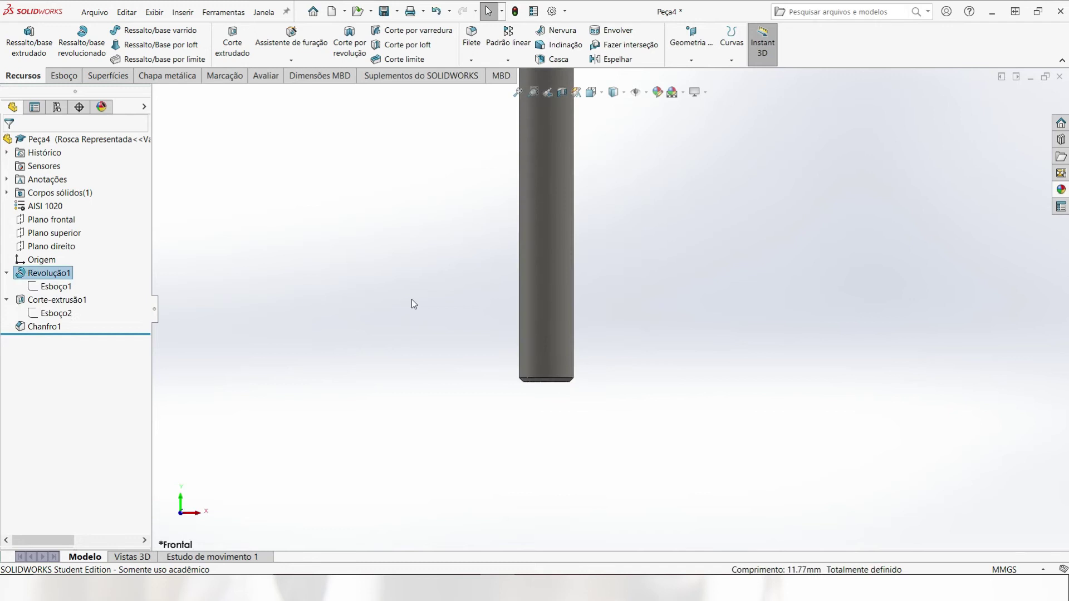
scroll(412, 300, up, 7)
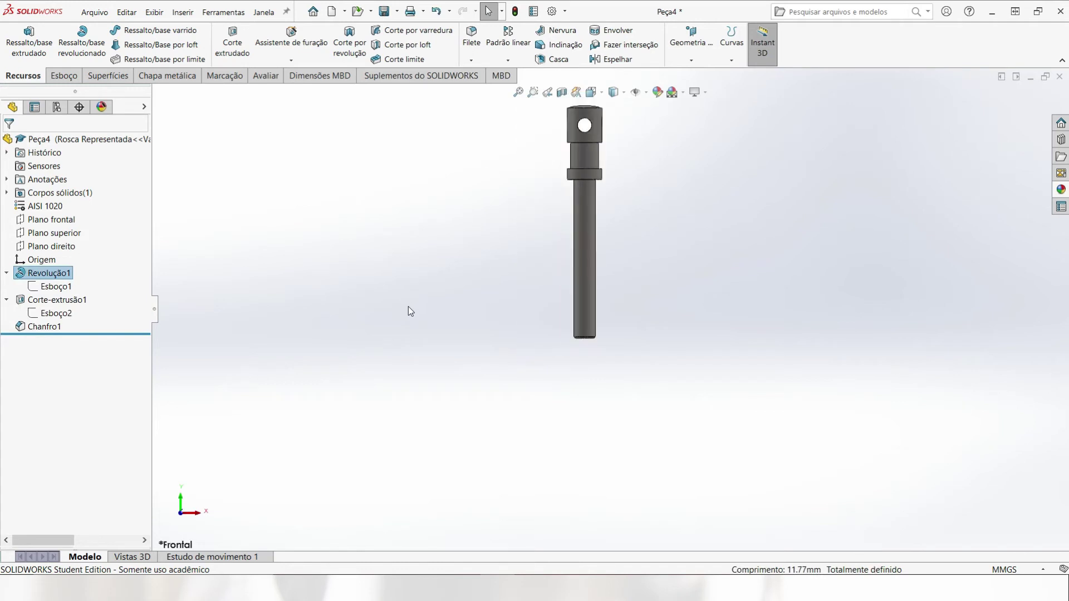
scroll(679, 267, down, 4)
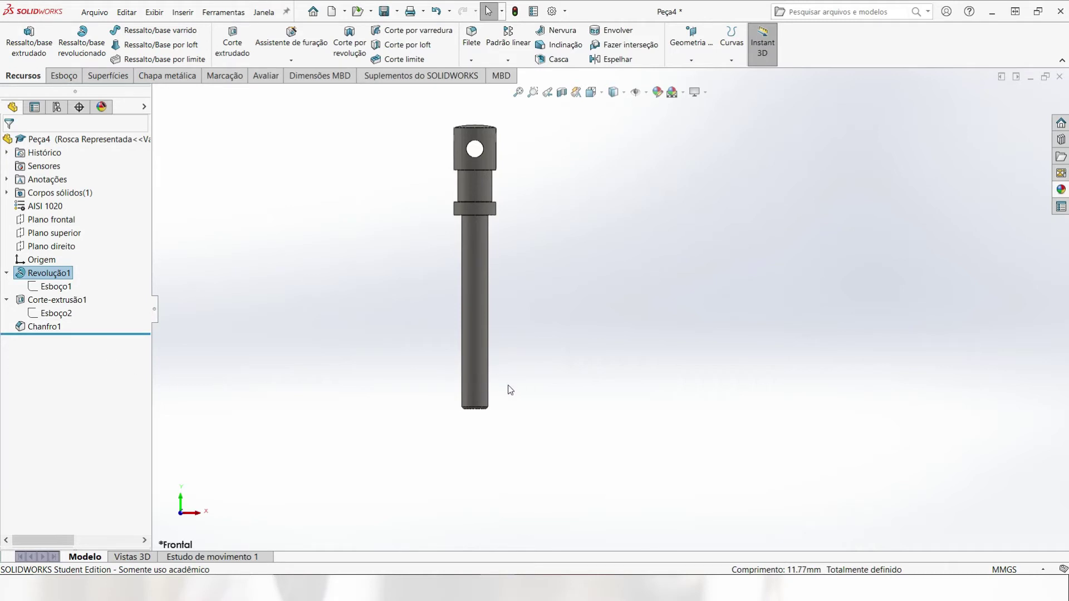
middle_drag(532, 375, 583, 294)
scroll(579, 312, down, 5)
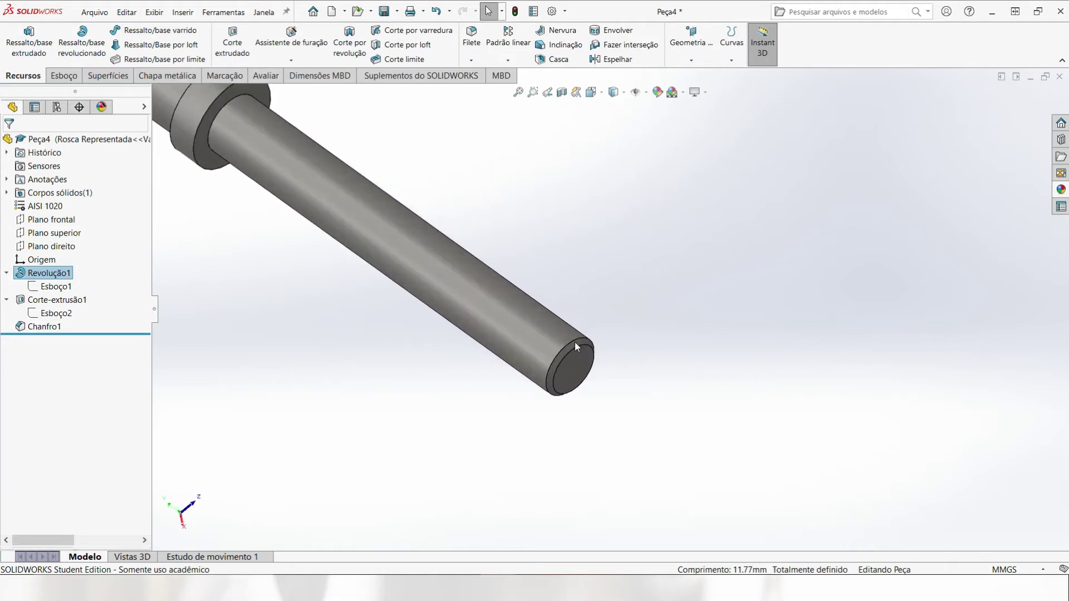
scroll(643, 352, up, 5)
mouse_move(643, 352)
middle_down()
mouse_move(596, 274)
mouse_move(625, 323)
mouse_move(573, 320)
mouse_move(563, 337)
middle_up()
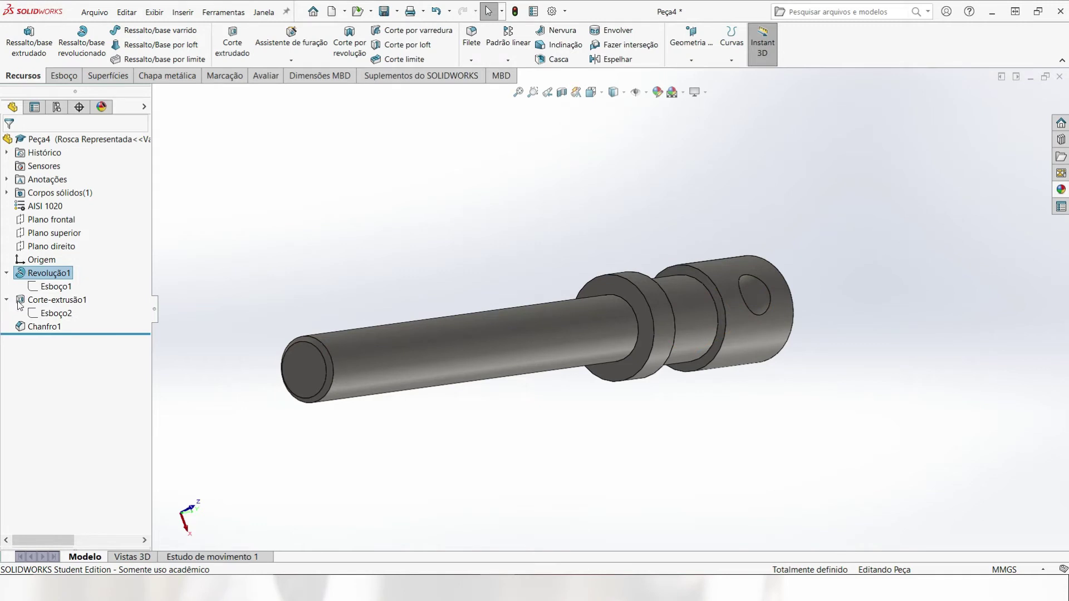
middle_drag(304, 272, 422, 309)
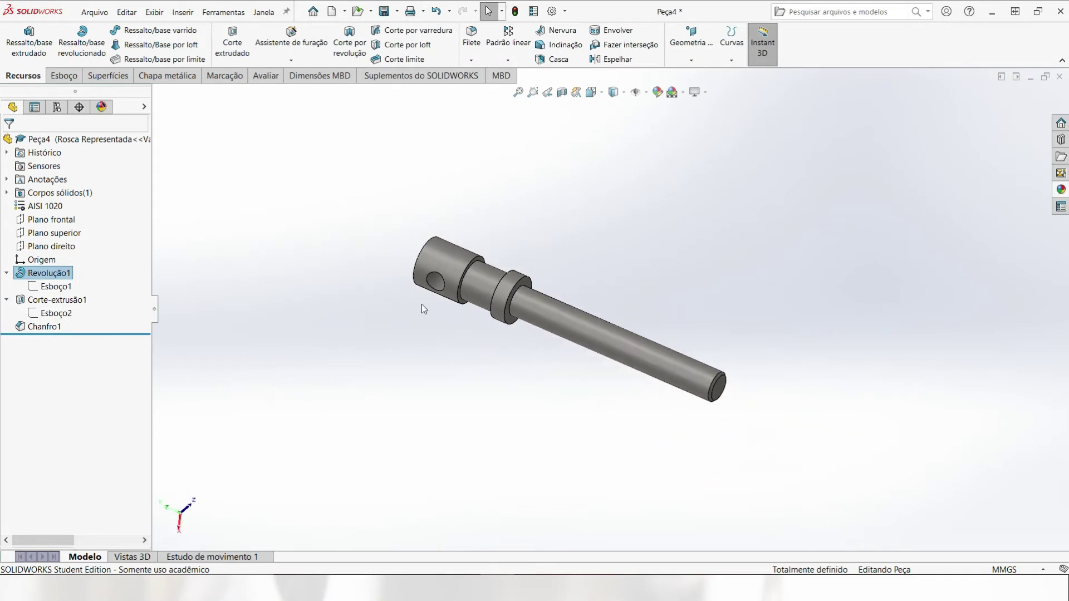
click(33, 328)
click(346, 399)
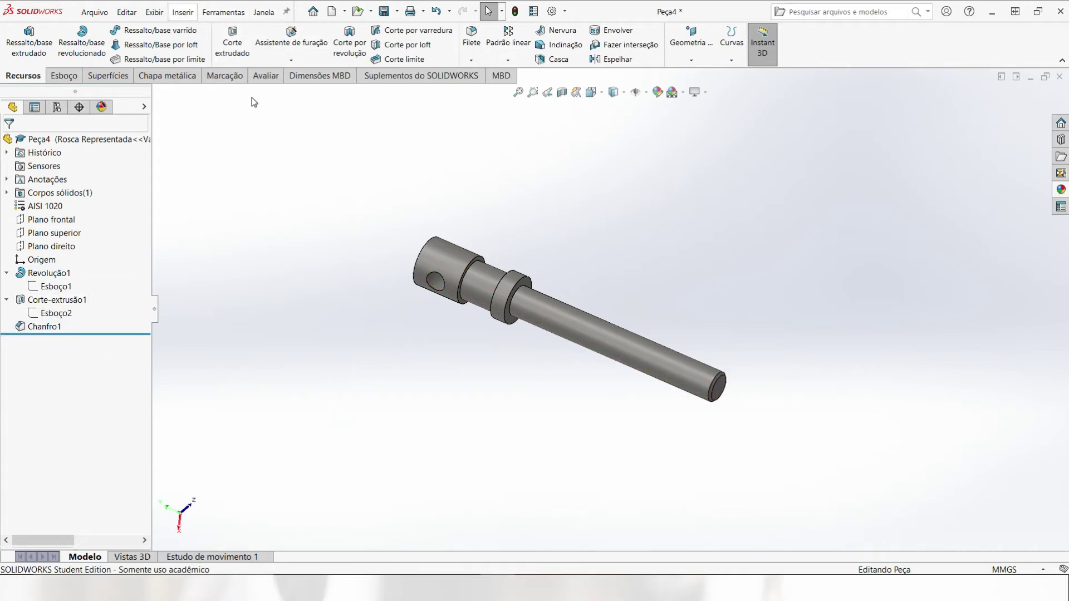
- Start a cosmetic thread (Representação de rosca) on the outer circular edge between the shaft and its end chamfer
key(ctrl+7)
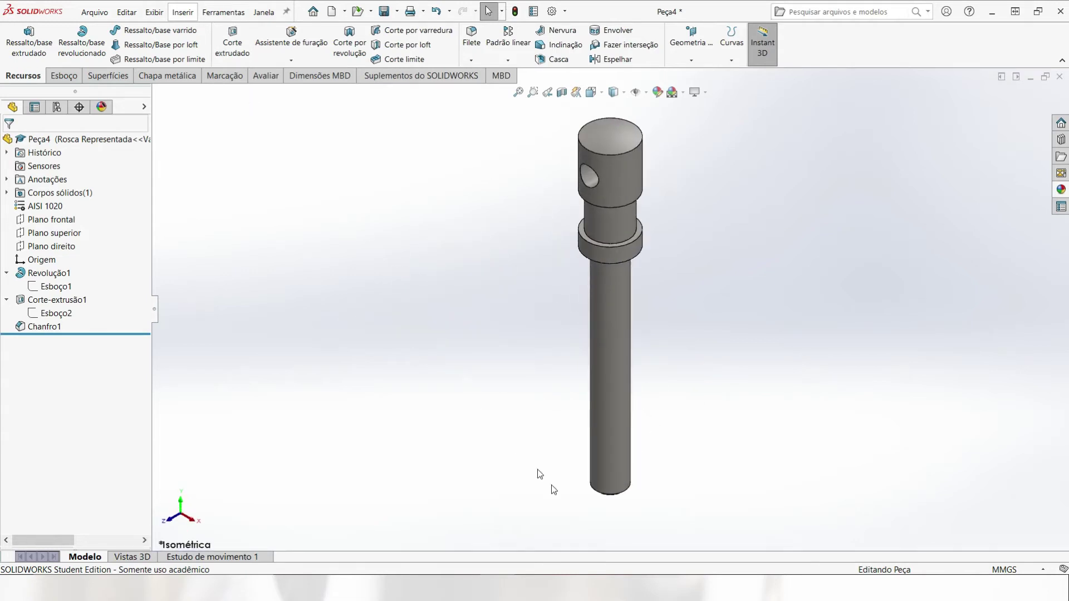
middle_drag(554, 490, 559, 344)
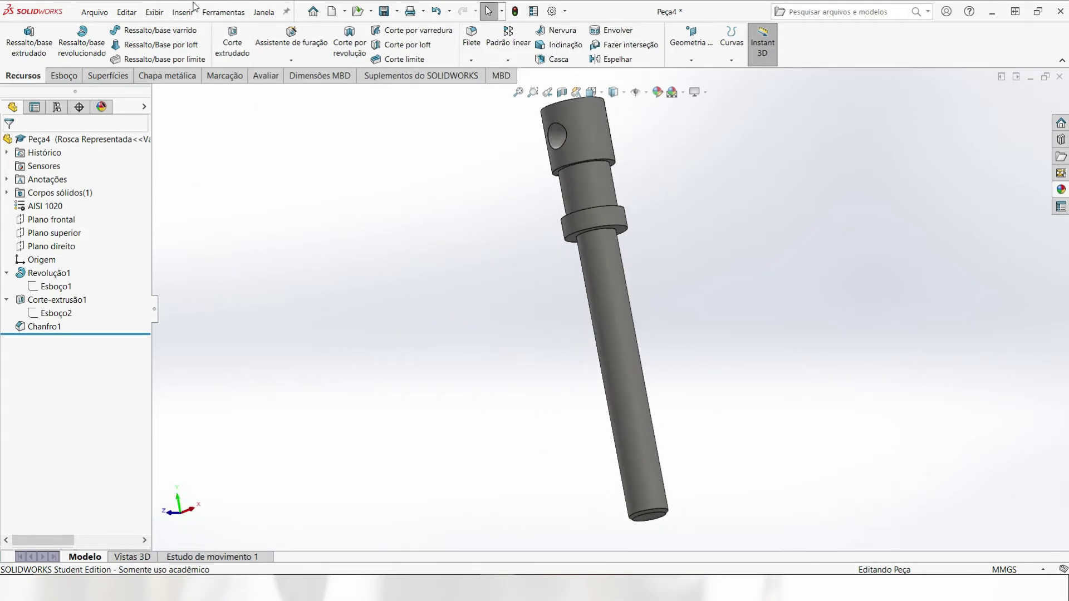
click(192, 9)
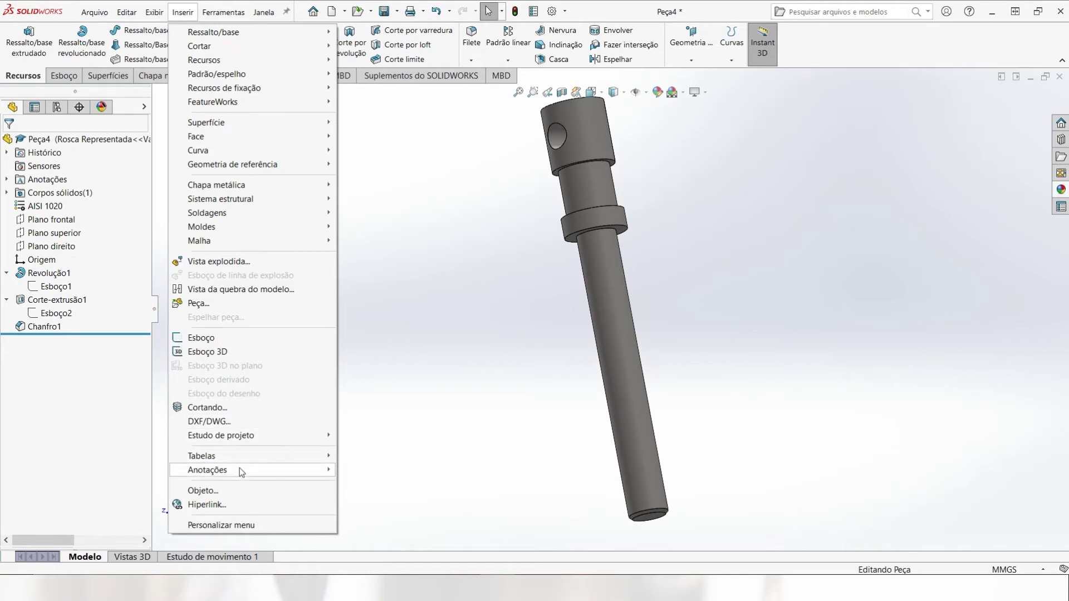
mouse_move(241, 472)
click(373, 415)
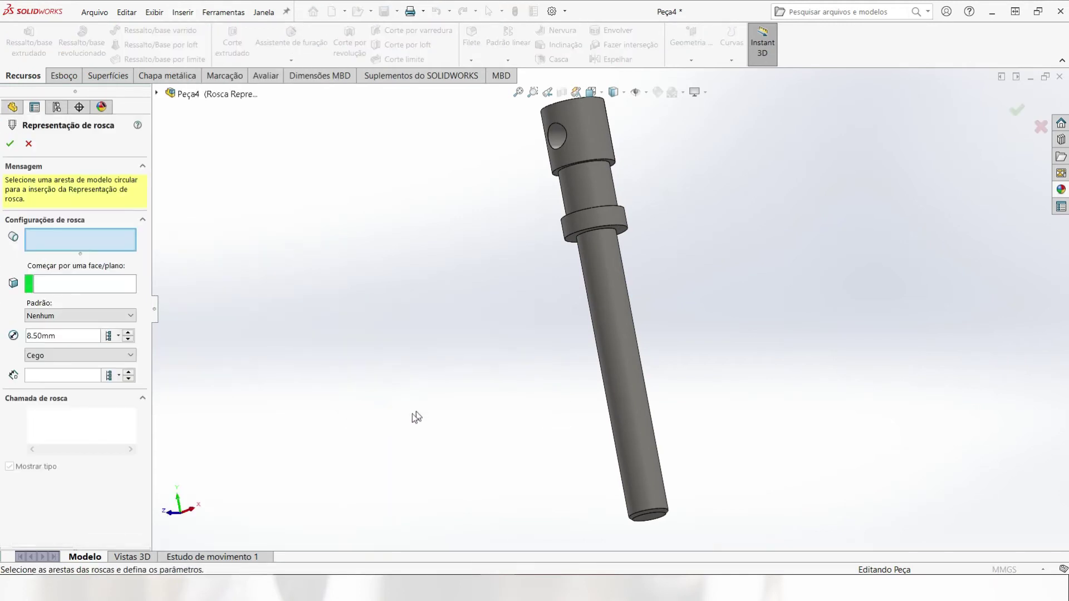
scroll(640, 469, down, 3)
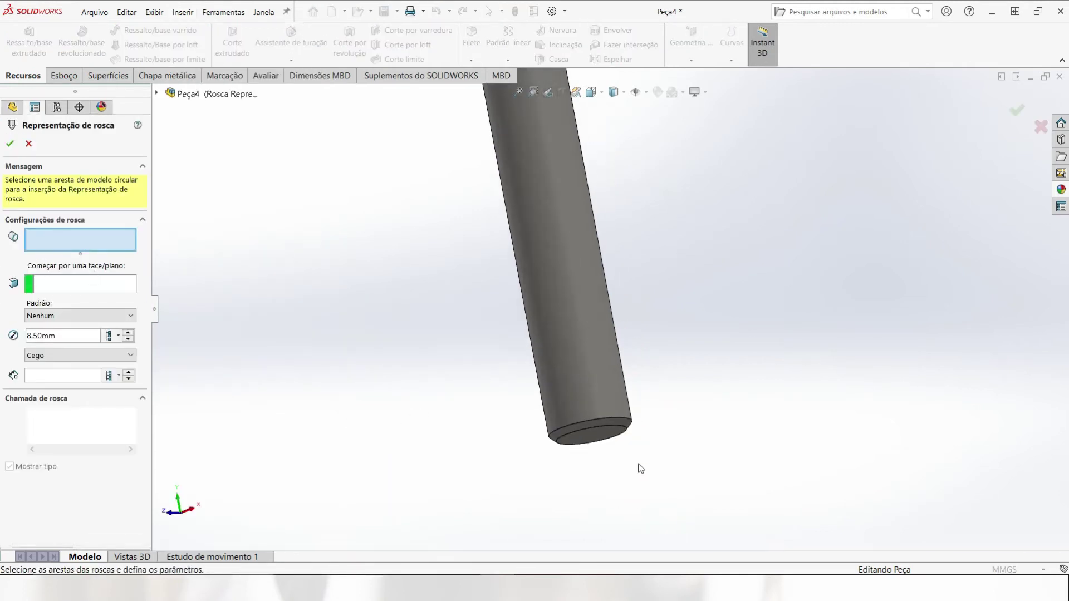
click(605, 419)
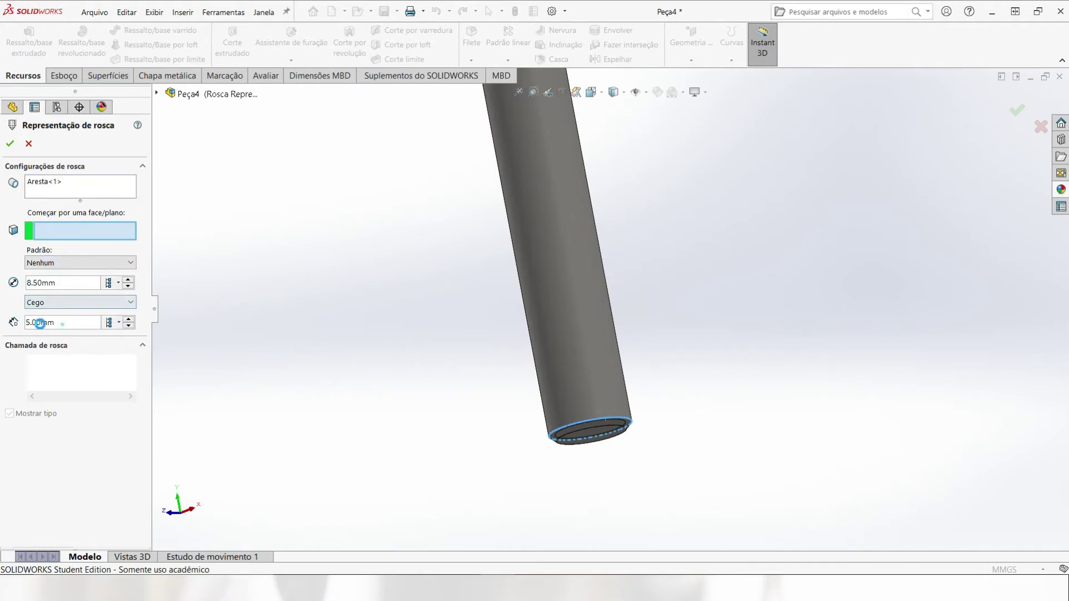
- Set the cosmetic thread's depth to 73-5-0.75 mm and create the thread
drag(59, 323, 25, 322)
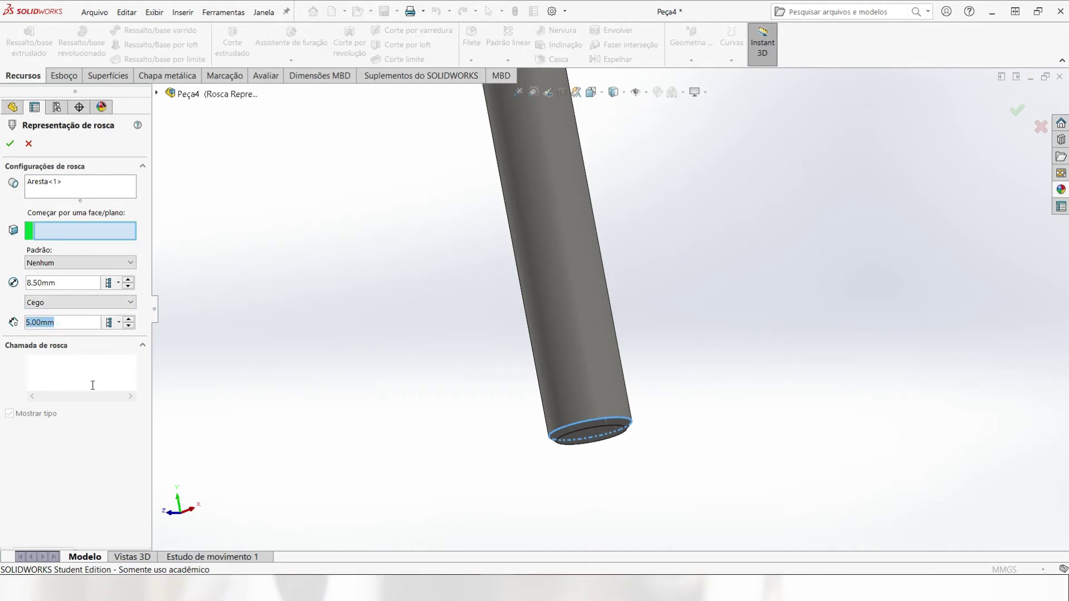
text(75)
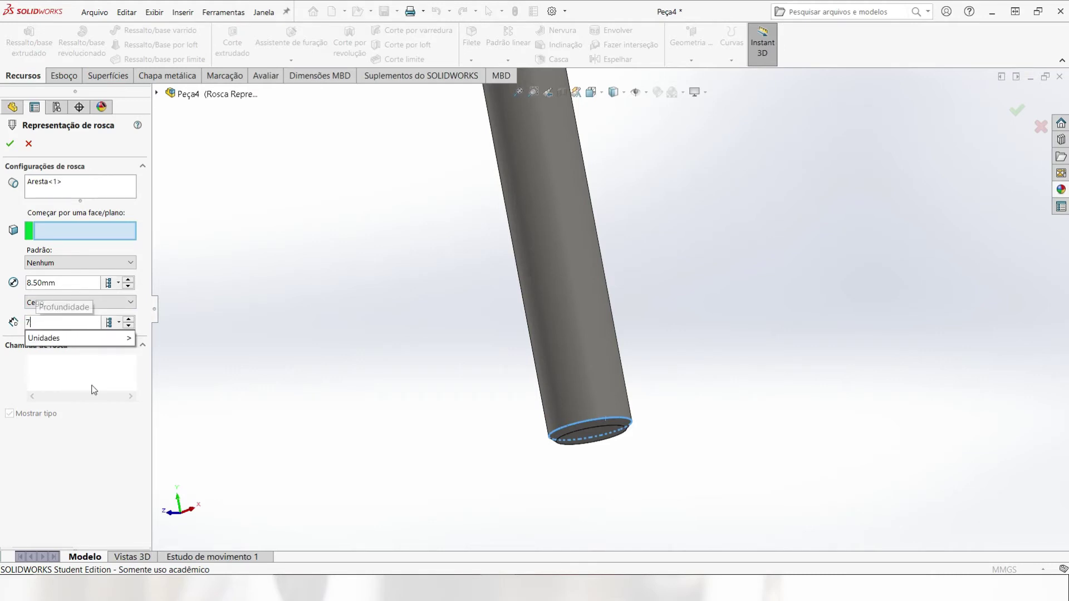
key(BackSpace)
text(3-5-0,75)
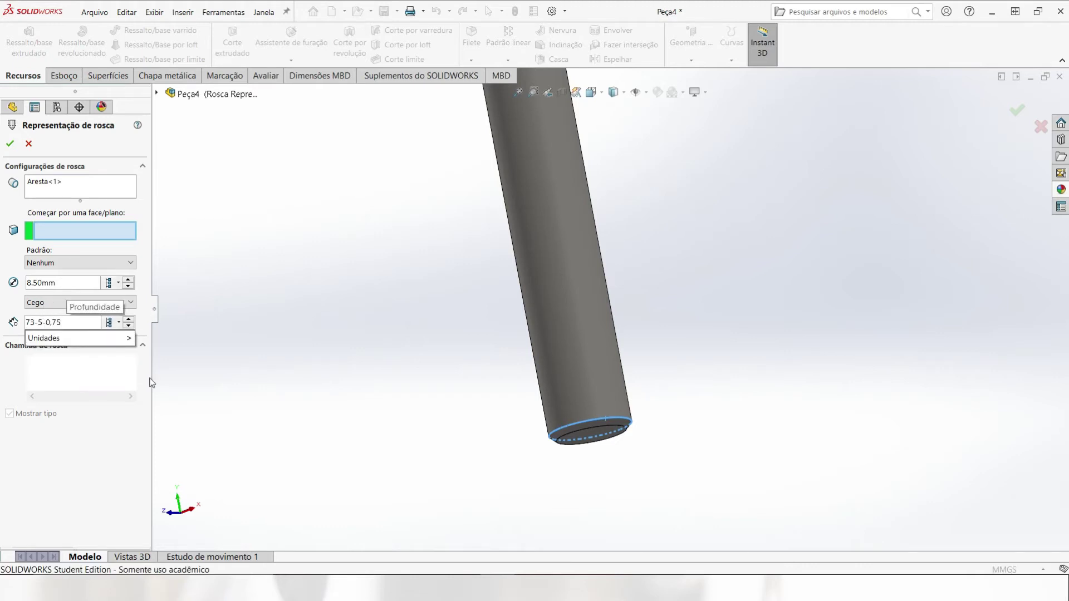
key(Return)
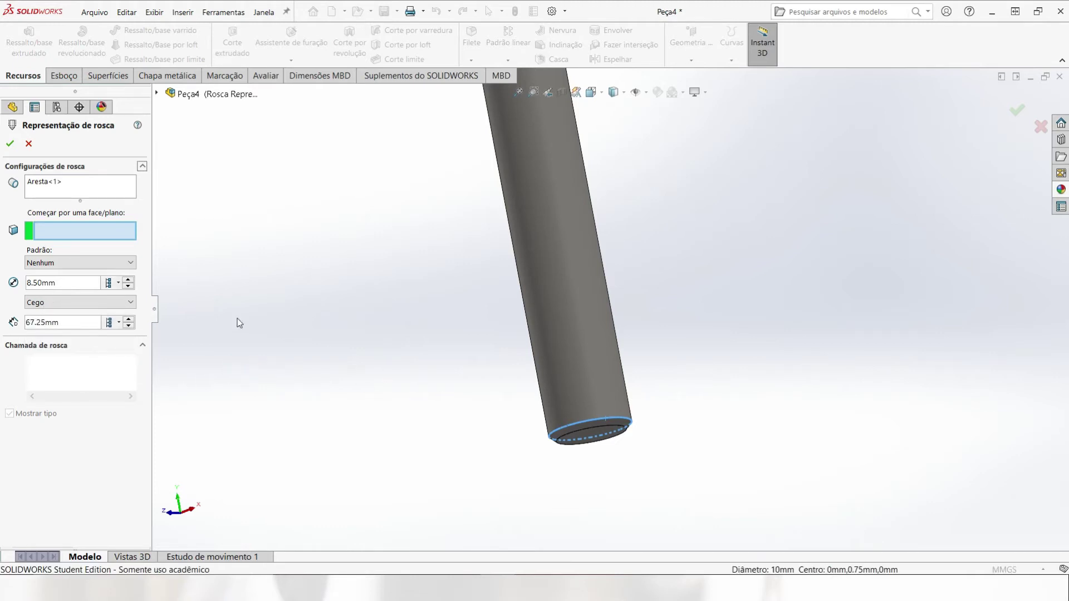
middle_drag(398, 388, 329, 275)
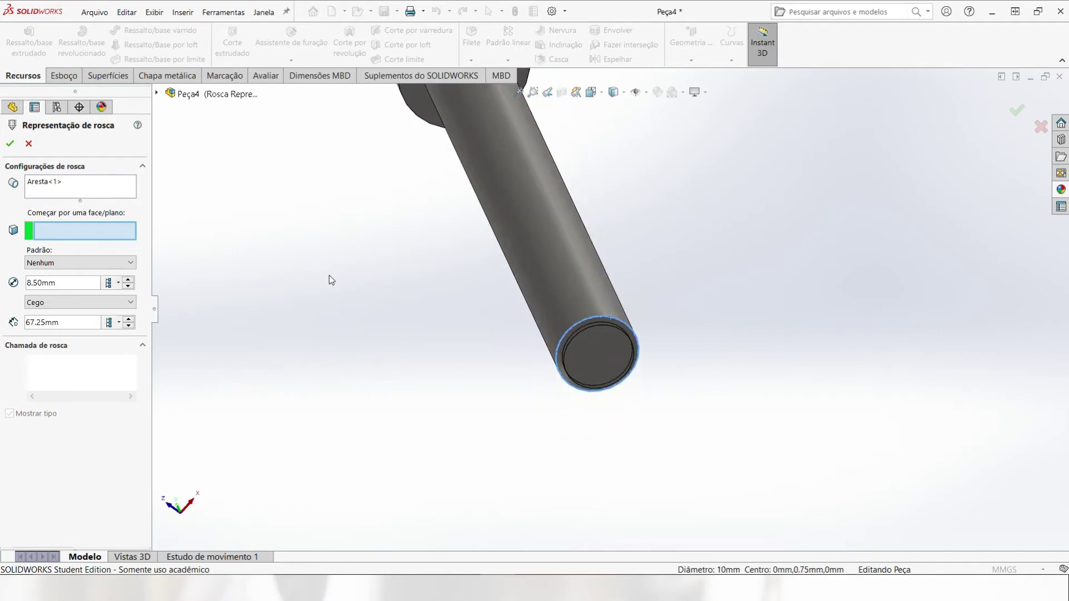
click(10, 145)
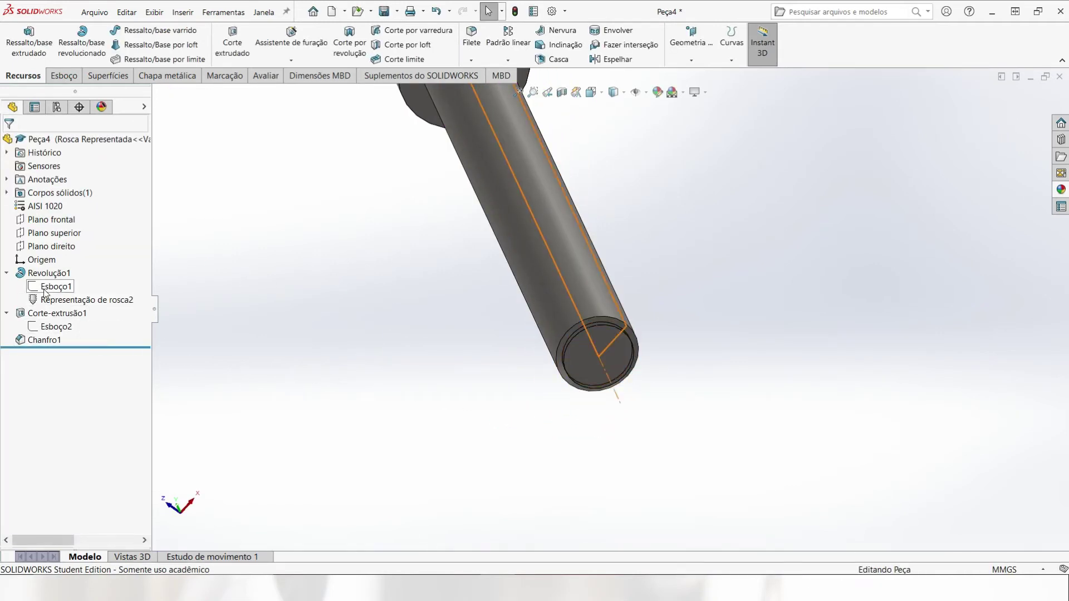
- Collapse the revolve and extruded cut entries in the feature tree and fit the whole pin in view
middle_drag(416, 393, 434, 356)
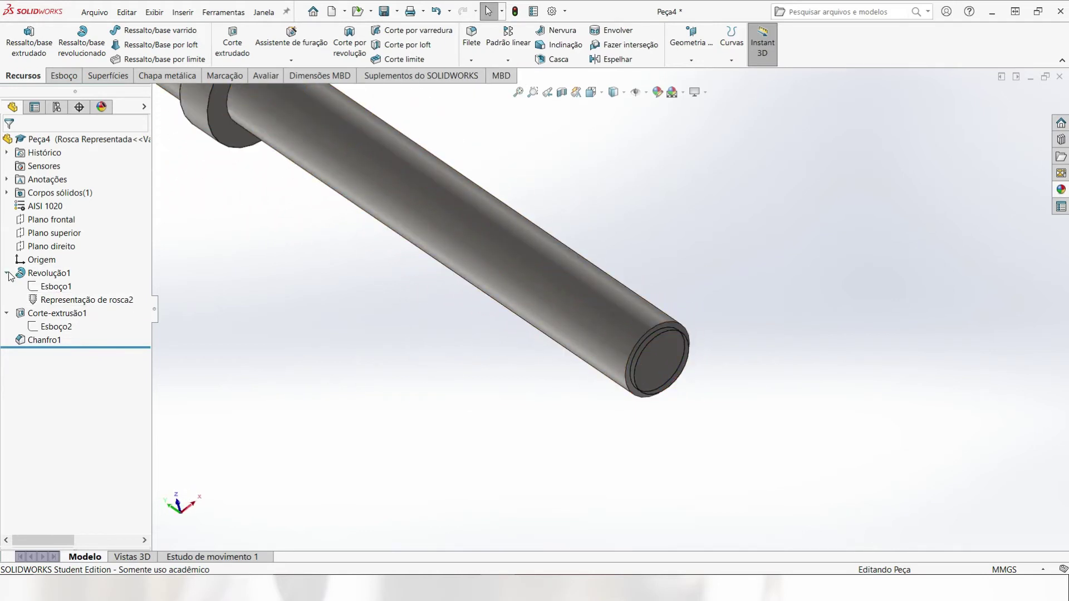
click(7, 273)
click(7, 286)
key(z)
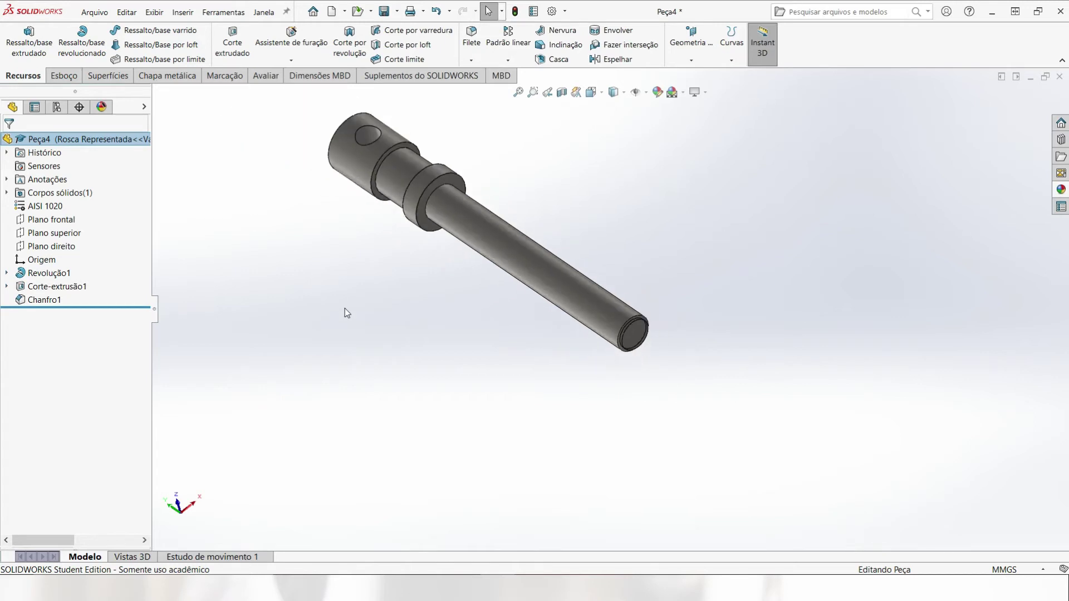
- Activate the "Rosca Real" configuration and check the revolve's contents in the feature tree
click(56, 106)
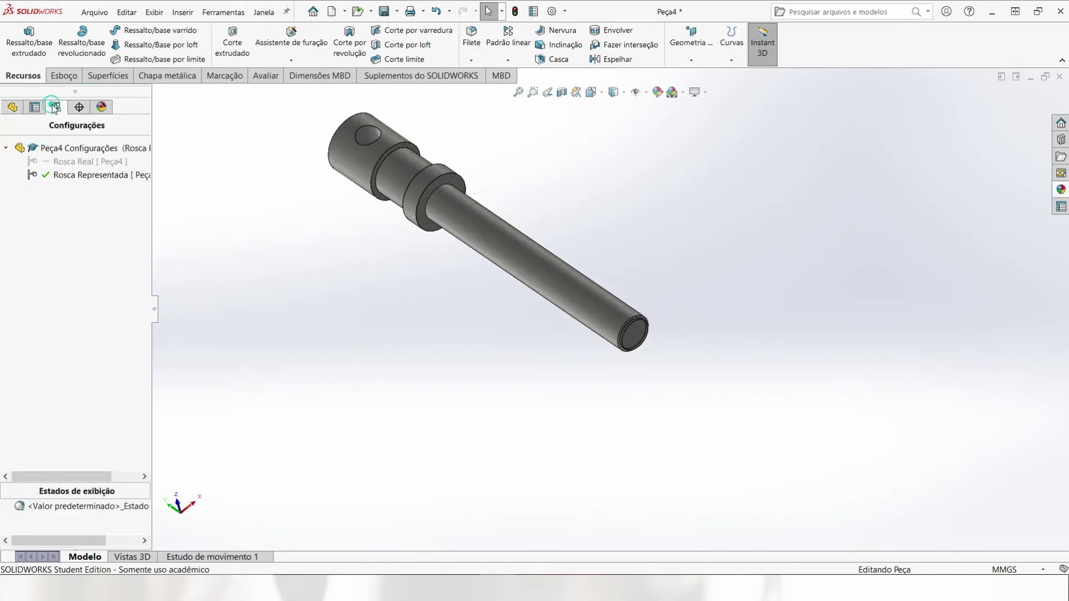
double_click(72, 161)
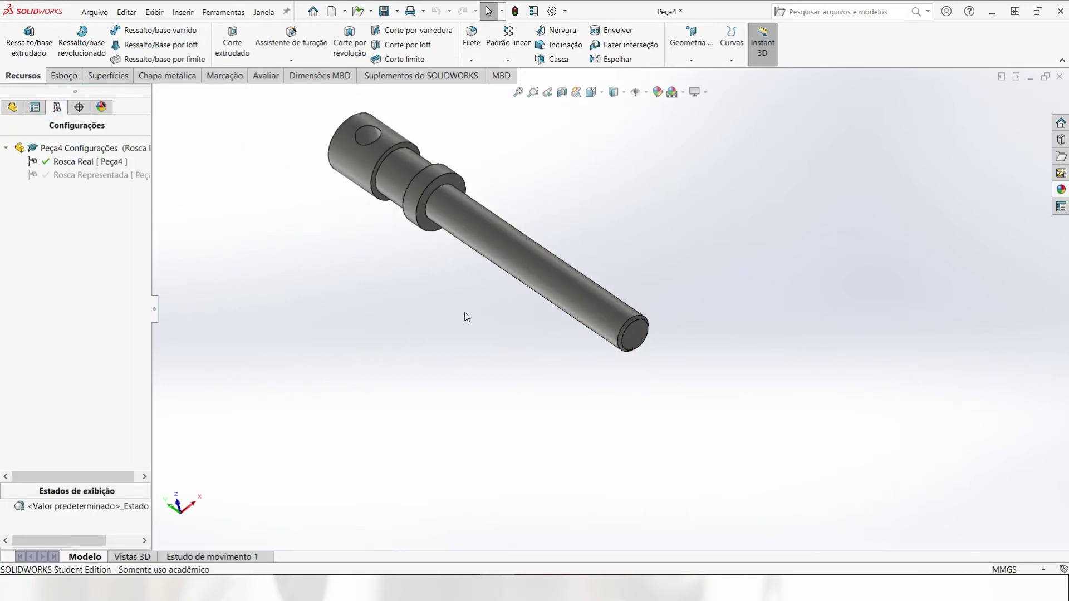
click(12, 106)
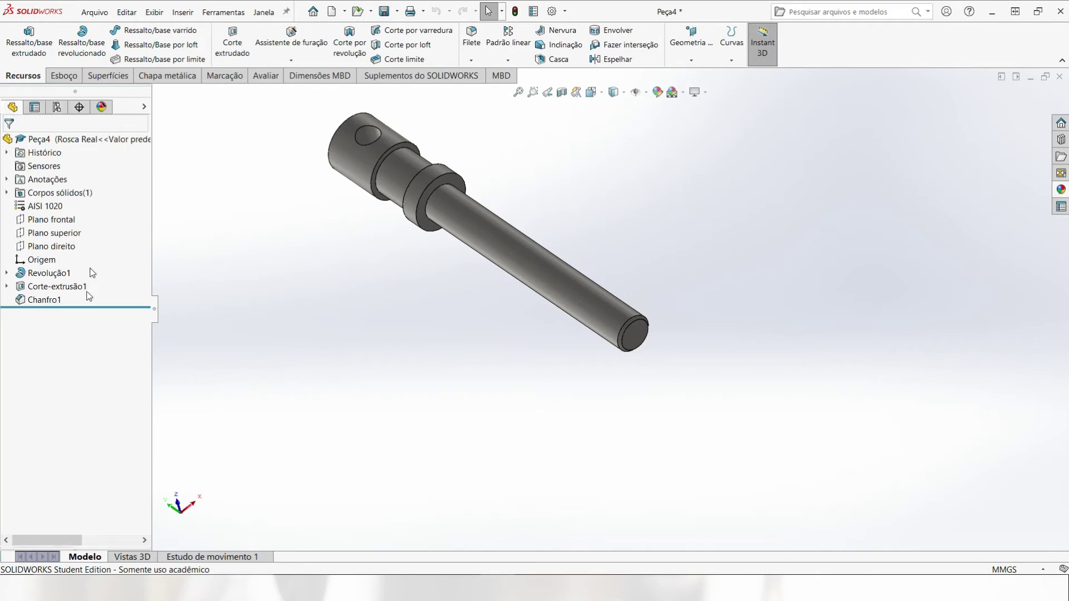
click(7, 273)
click(6, 273)
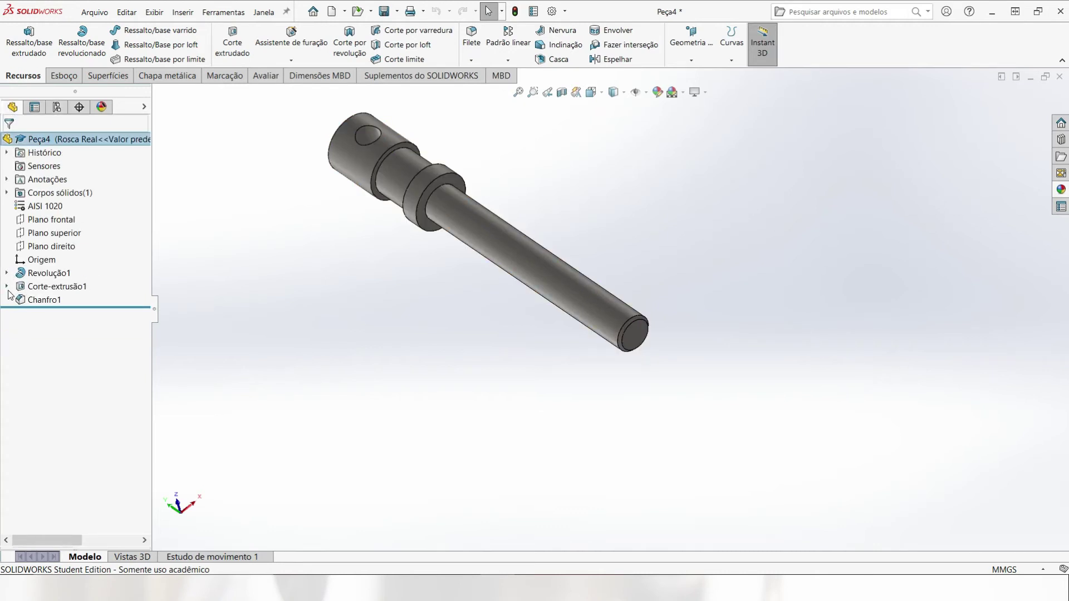
- Start a Thread (Rosca) feature on the outer circular edge between the shaft and its end chamfer
scroll(630, 318, down, 3)
scroll(501, 211, up, 2)
scroll(462, 173, down, 1)
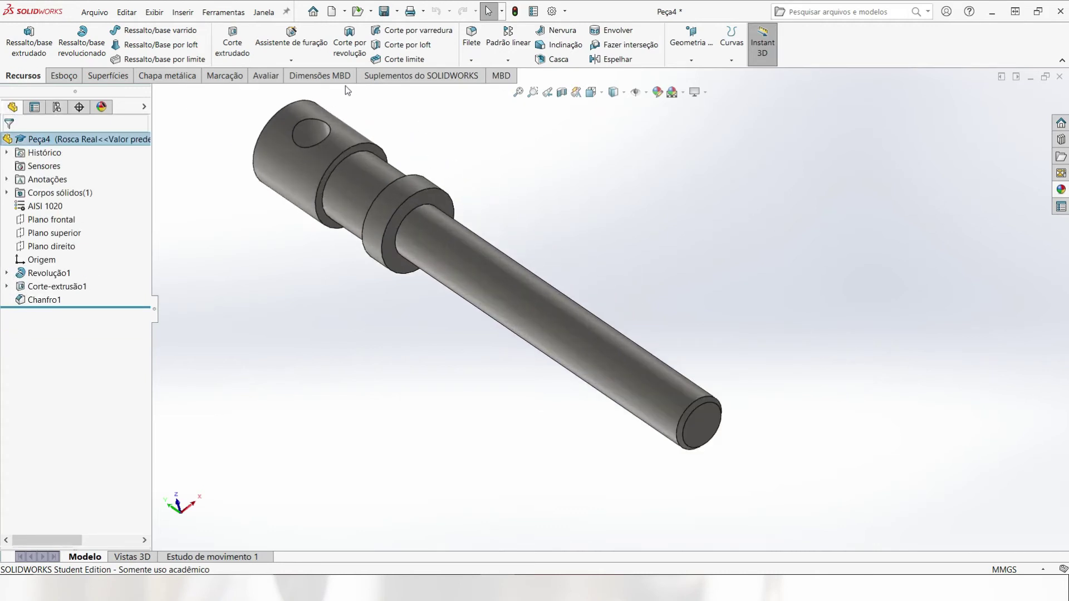
click(278, 62)
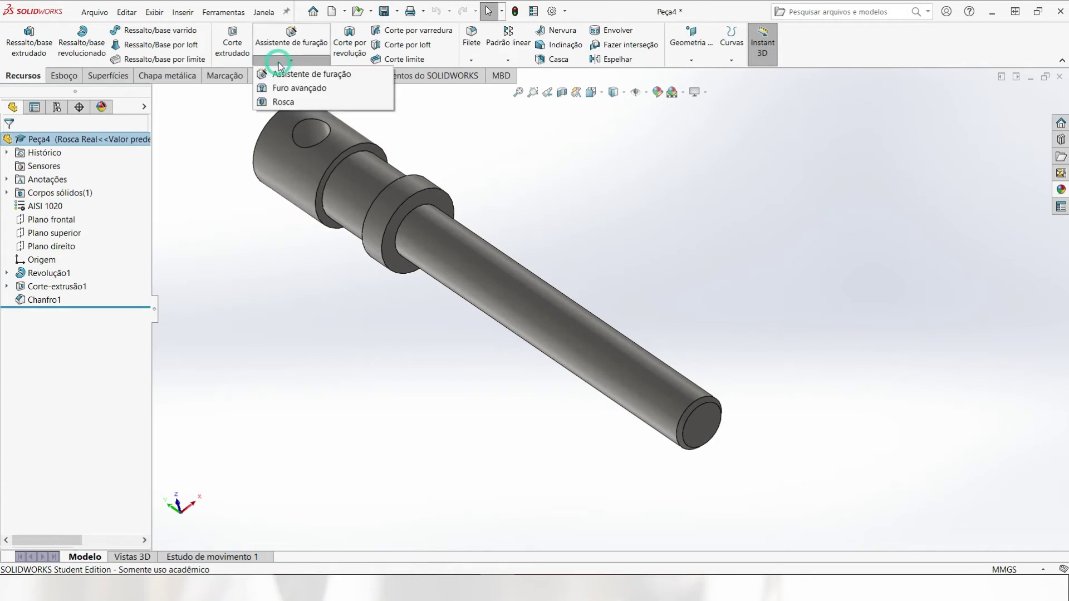
click(281, 102)
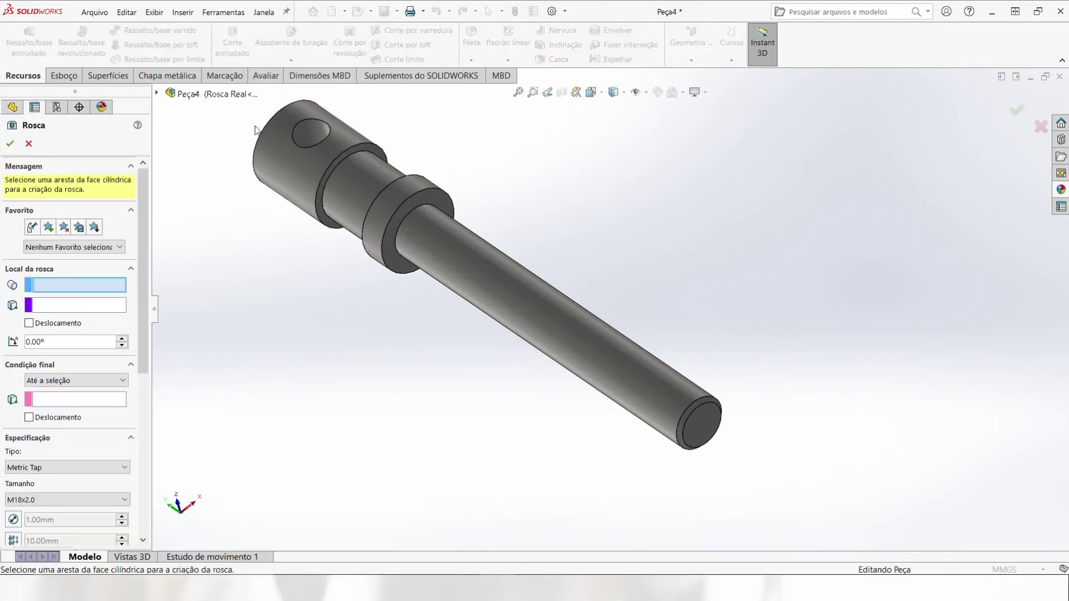
scroll(710, 395, down, 4)
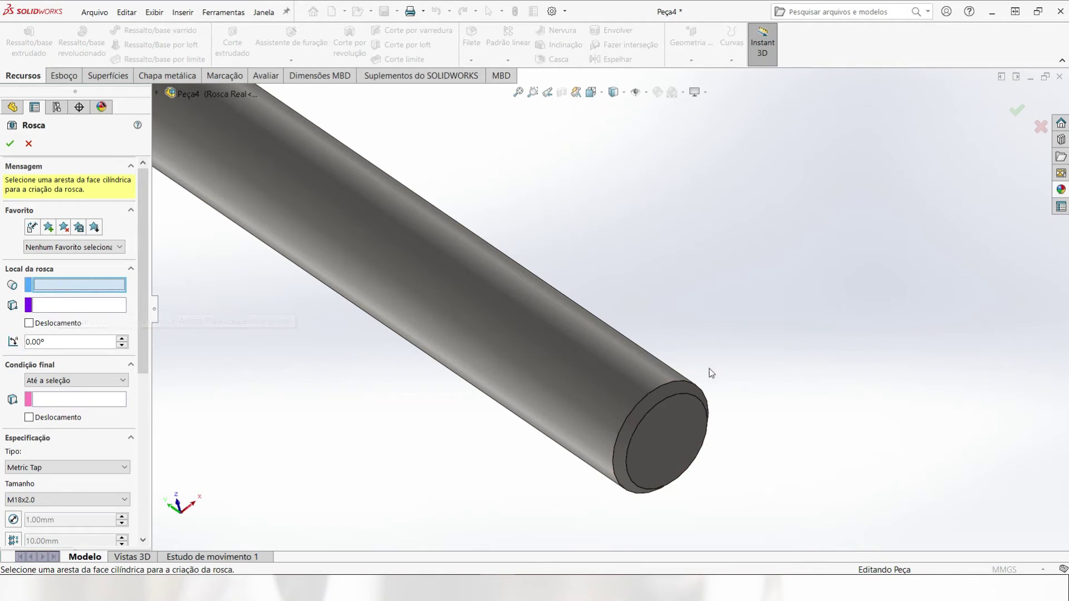
click(668, 382)
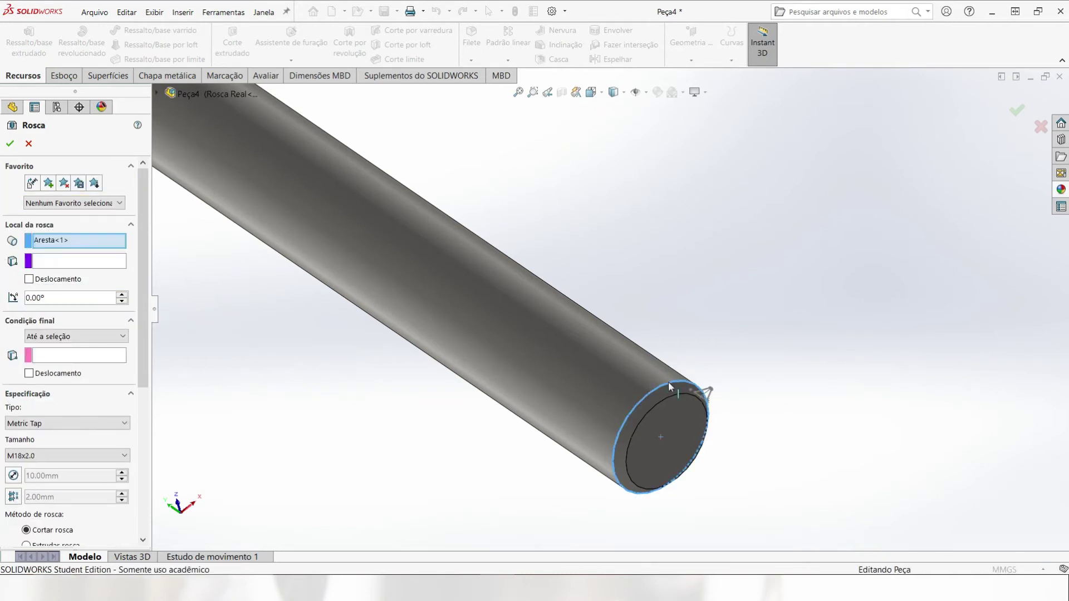
middle_drag(691, 402, 694, 454)
click(95, 258)
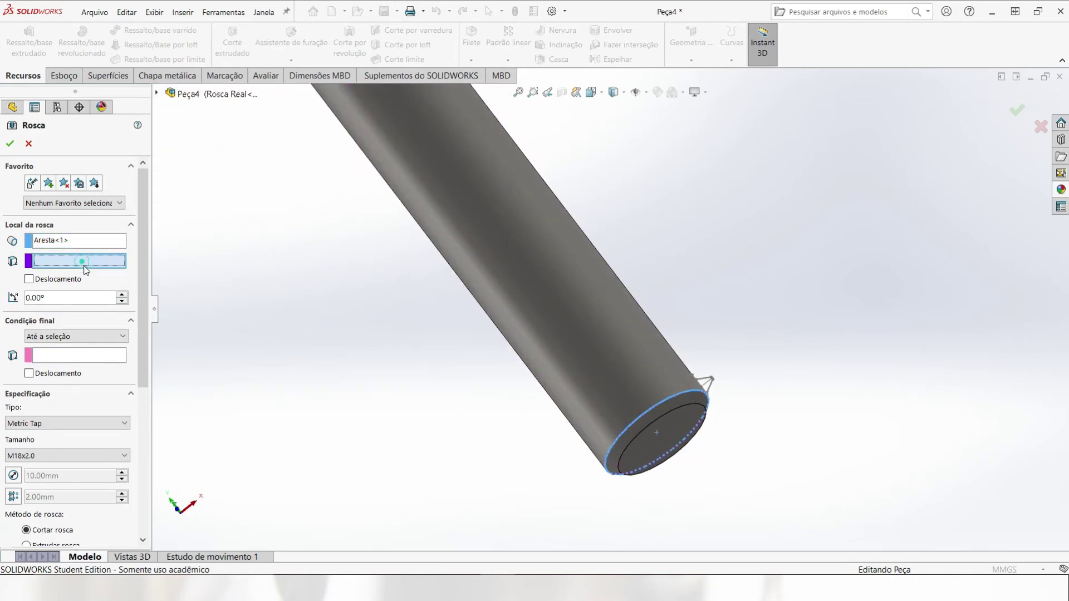
scroll(748, 458, down, 5)
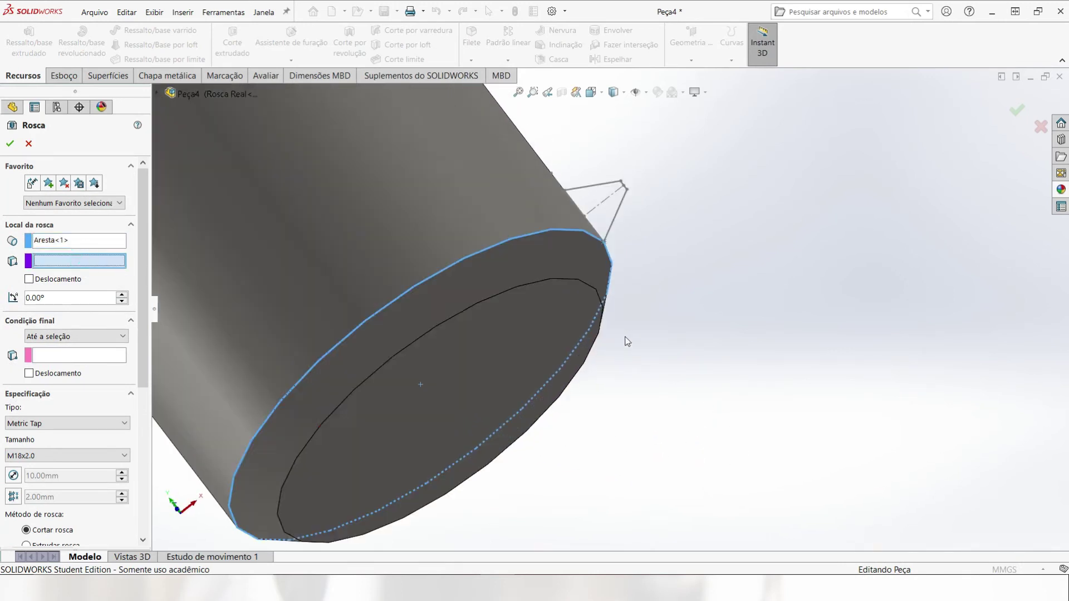
click(546, 304)
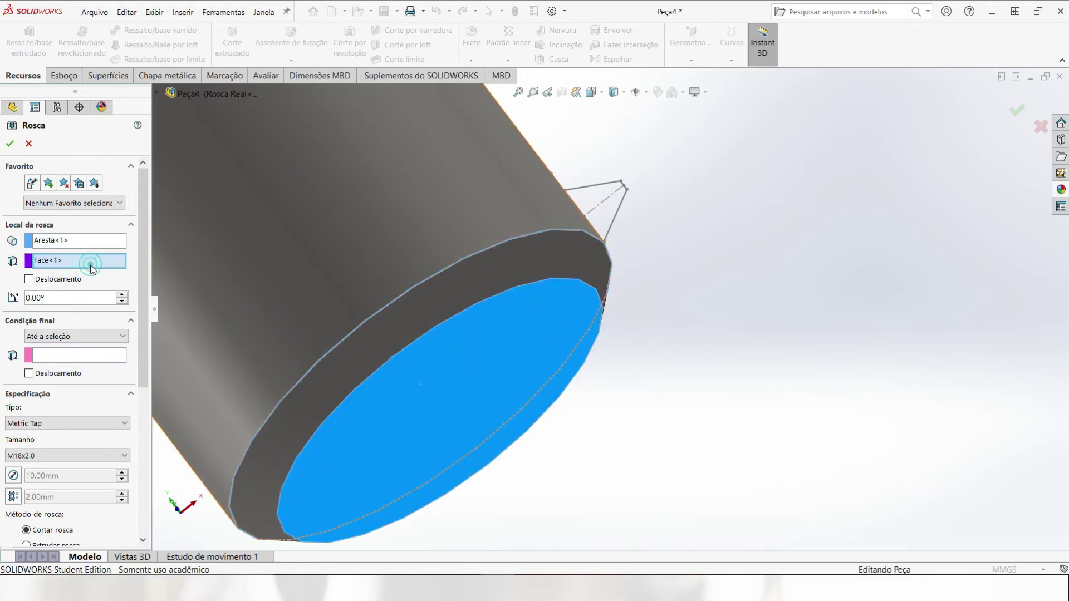
click(70, 261)
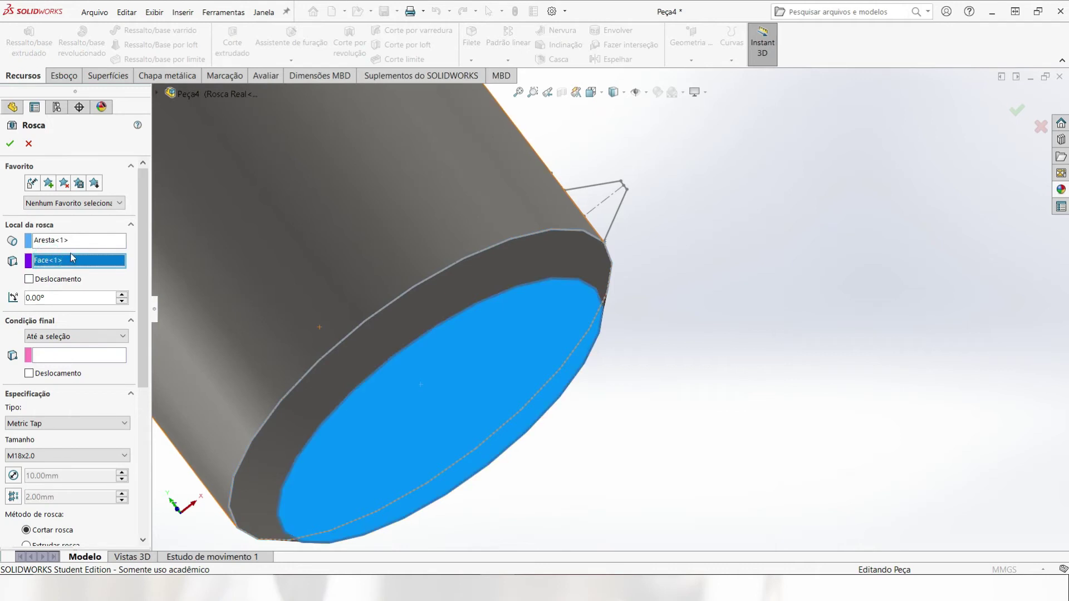
key(Delete)
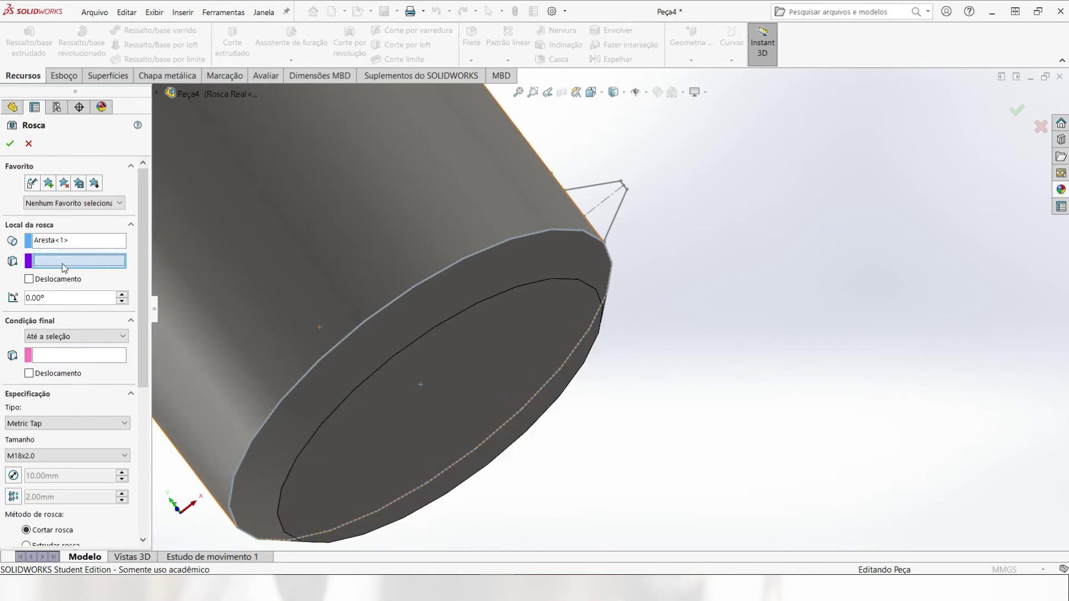
- Offset the thread's start by 0.75 mm and reverse the offset direction
click(29, 279)
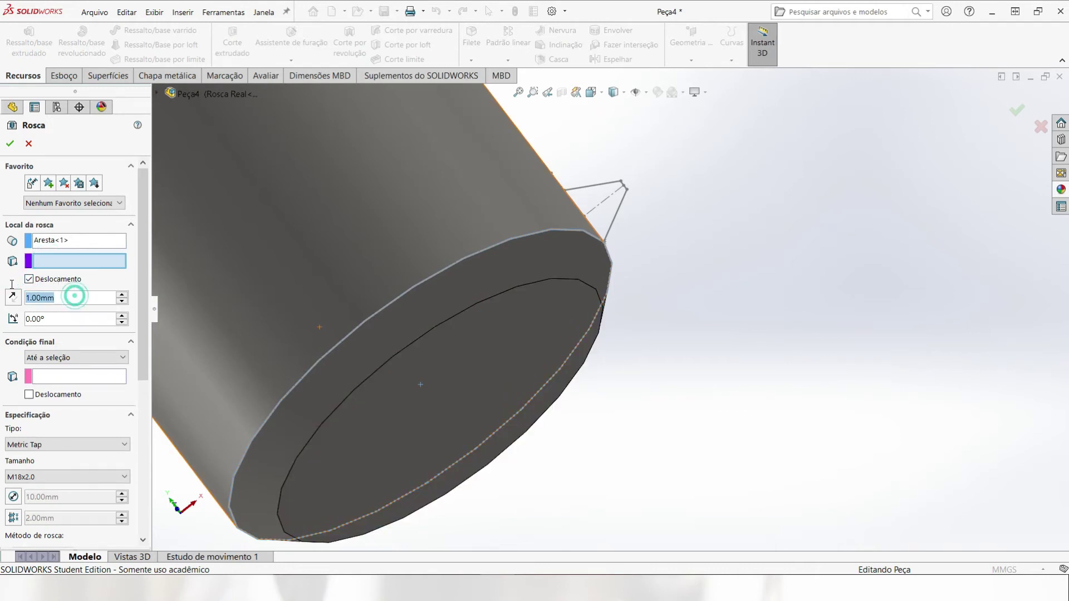
text(0.75)
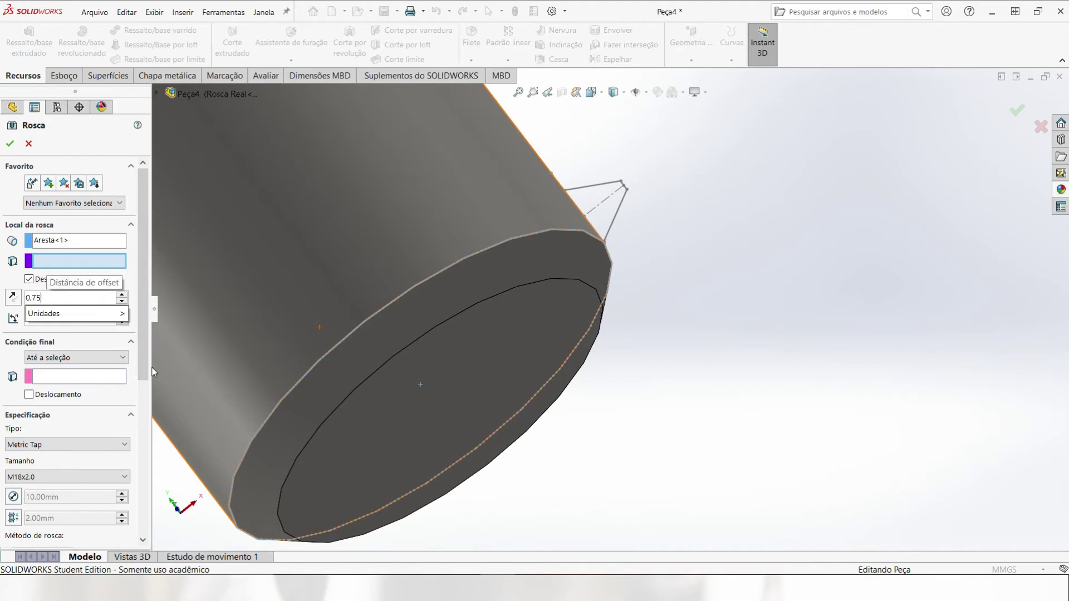
click(703, 421)
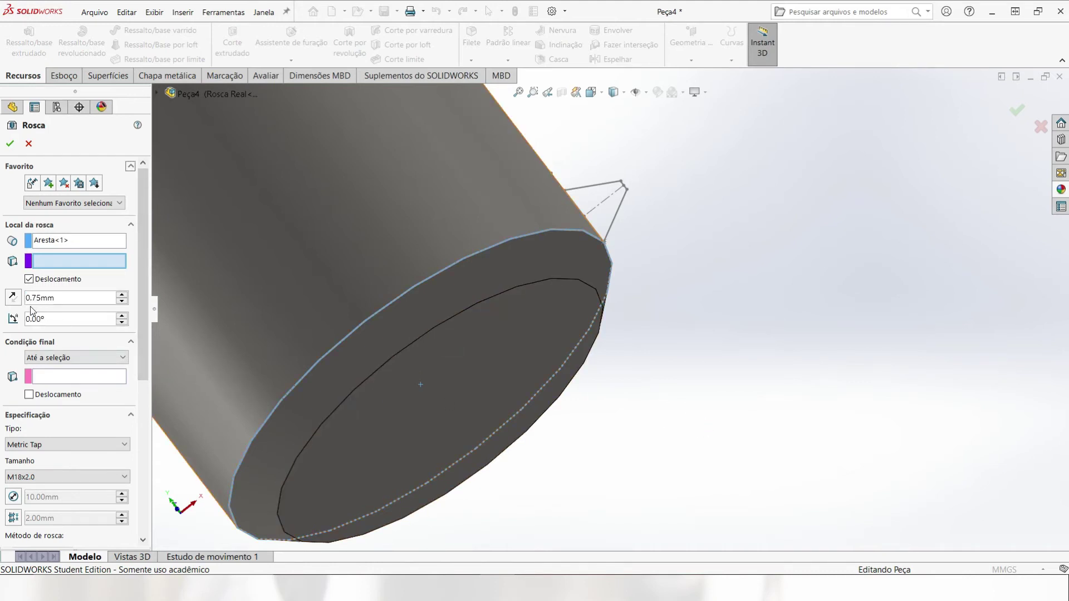
click(12, 295)
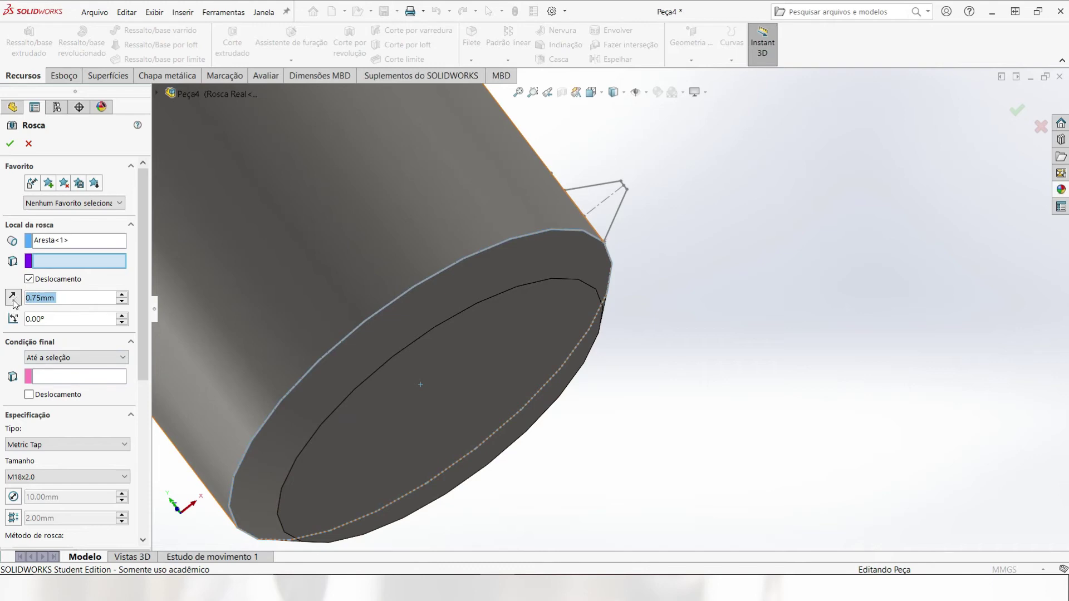
- Set the thread's end condition to blind (Cego) and inspect the thread preview around the shaft end
click(89, 358)
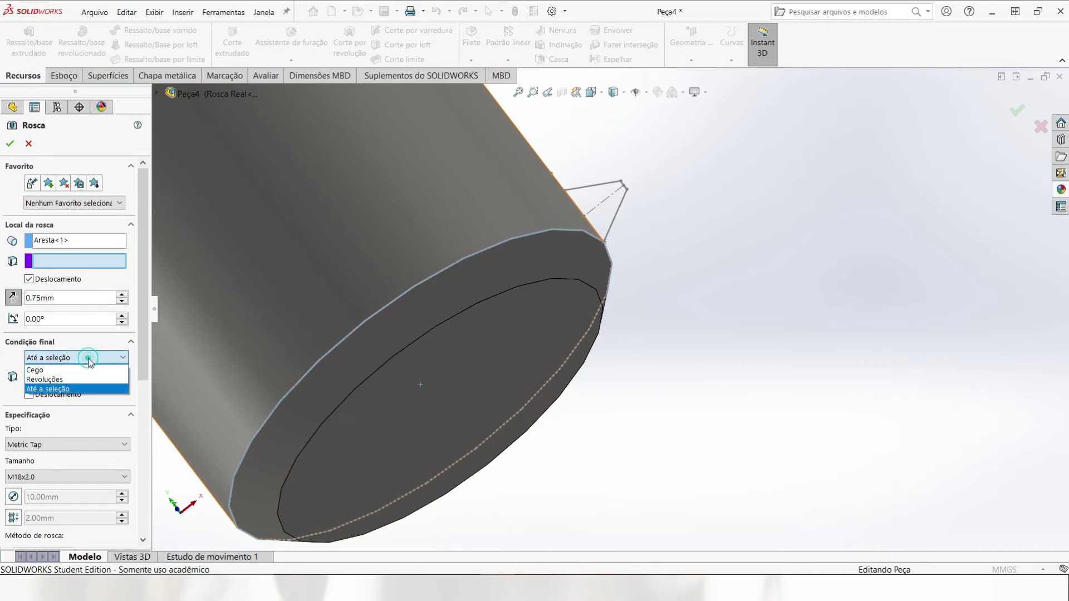
click(70, 371)
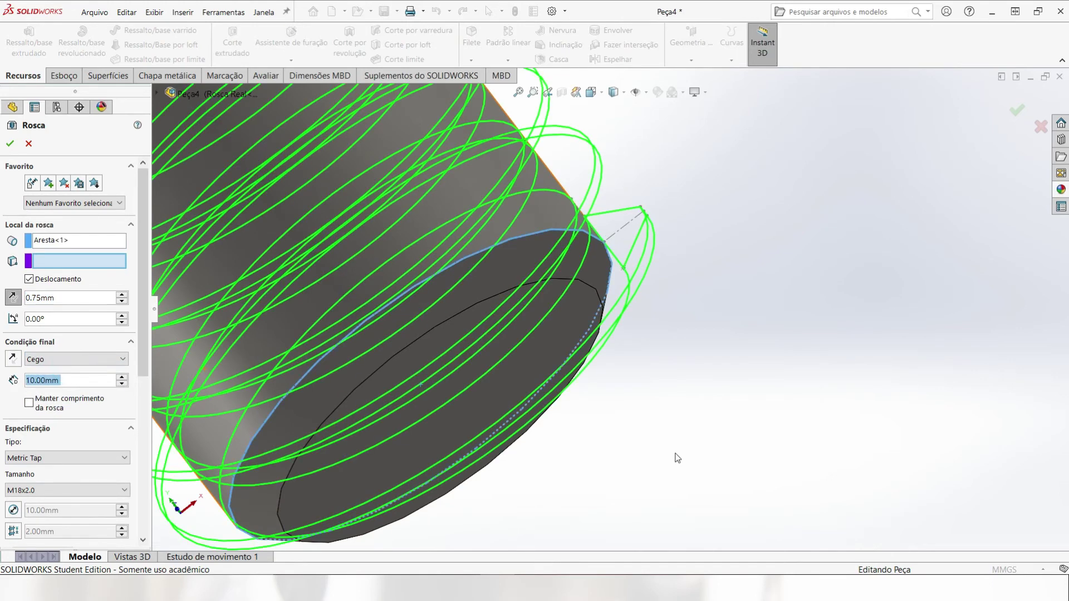
middle_drag(676, 455, 626, 483)
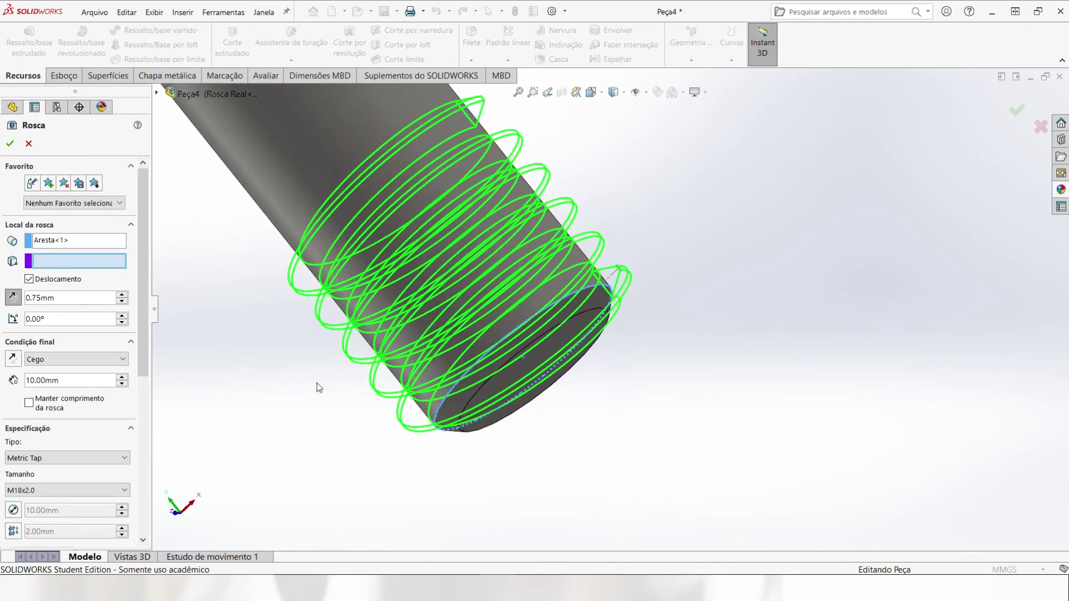
click(13, 298)
mouse_move(529, 362)
middle_down()
mouse_move(540, 367)
mouse_move(541, 356)
middle_up()
scroll(566, 284, down, 3)
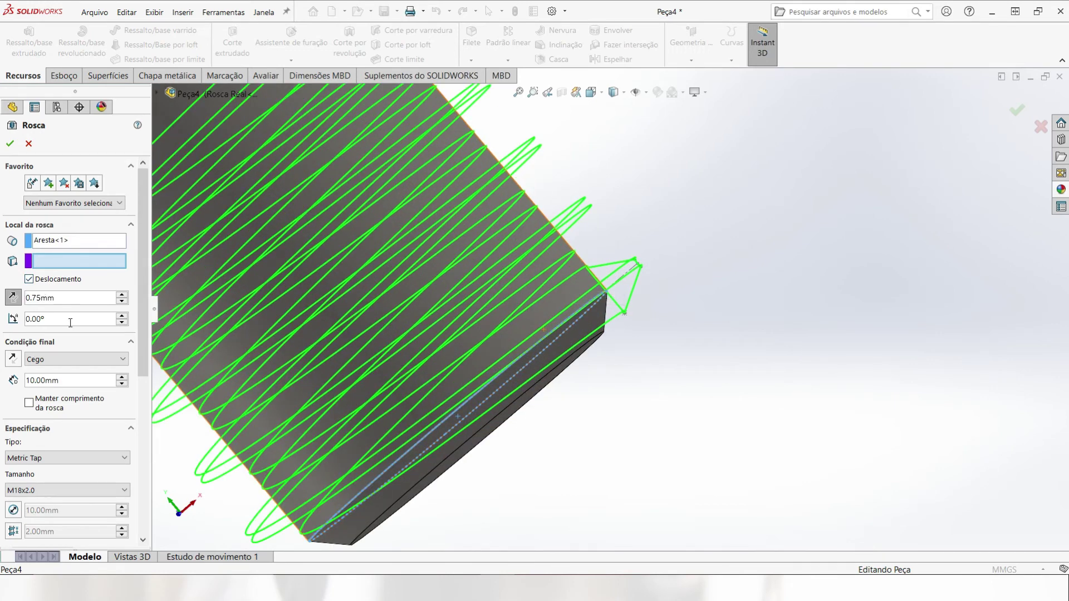
scroll(141, 355, down, 3)
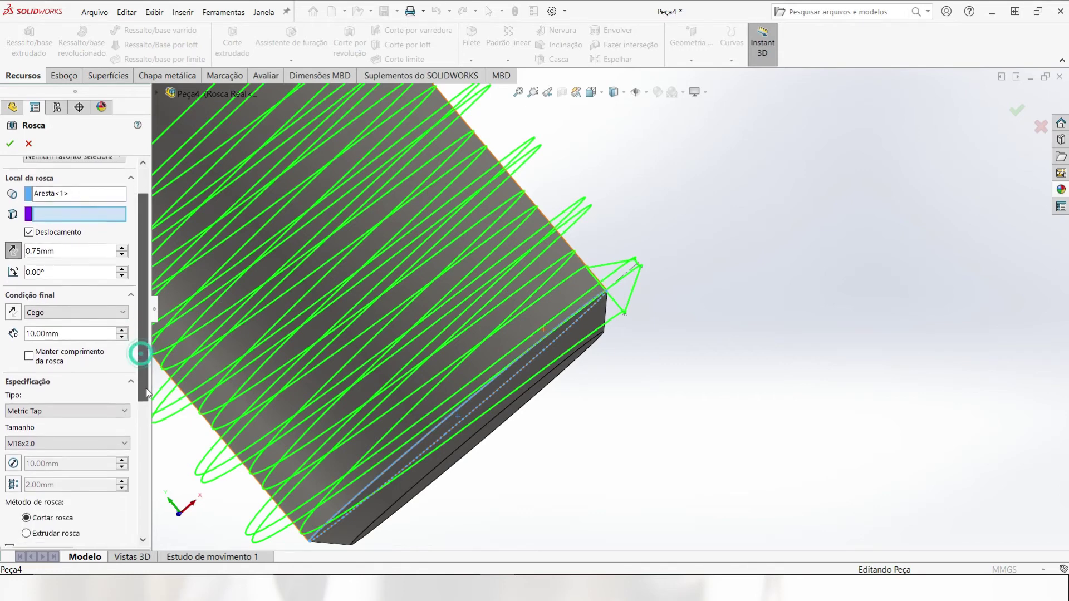
click(125, 372)
click(73, 383)
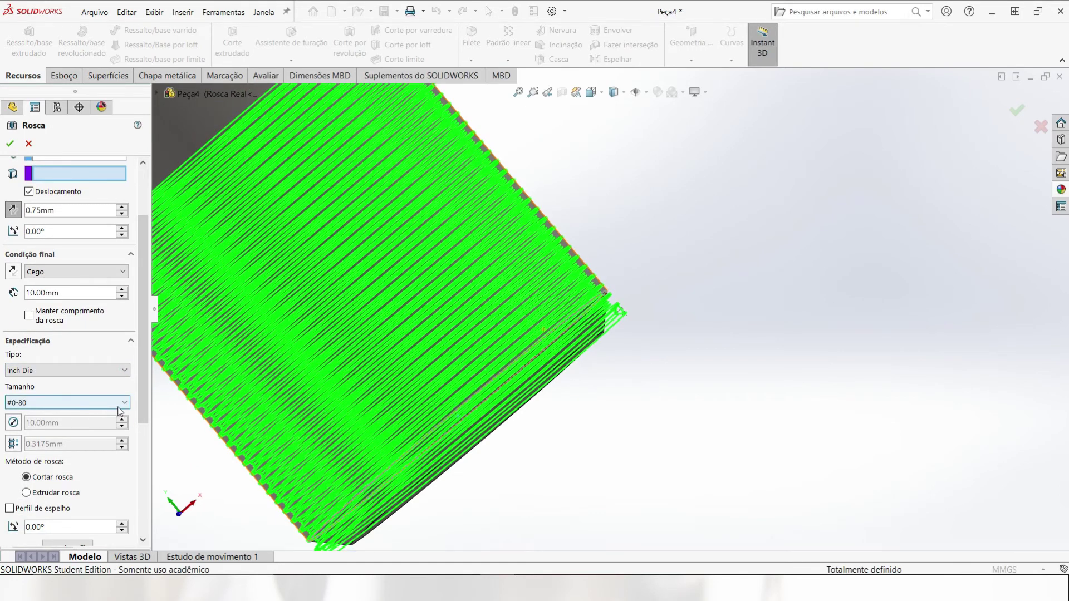
scroll(147, 354, down, 3)
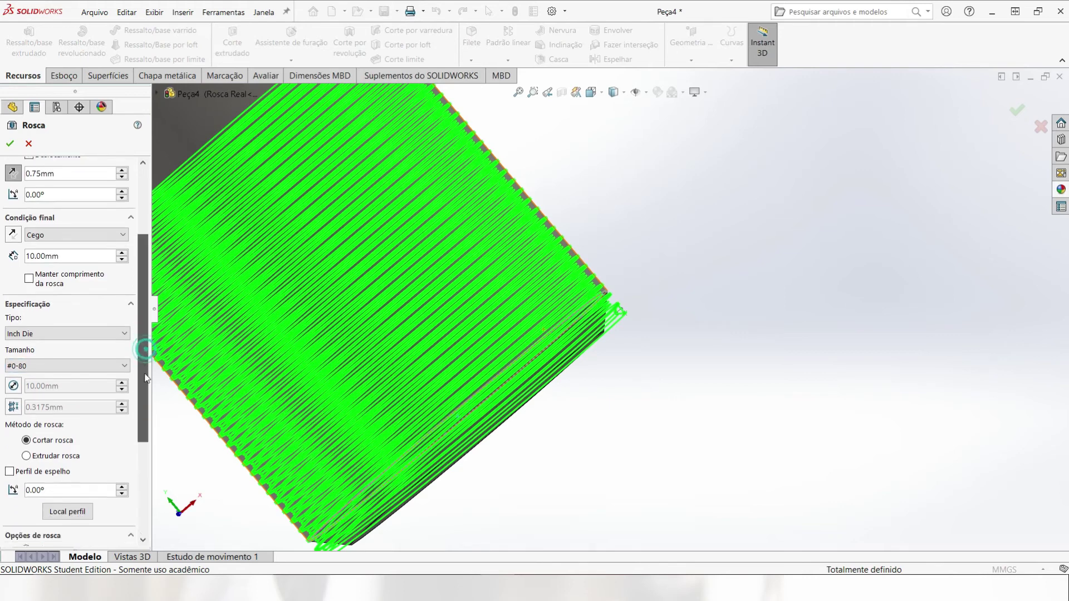
click(101, 330)
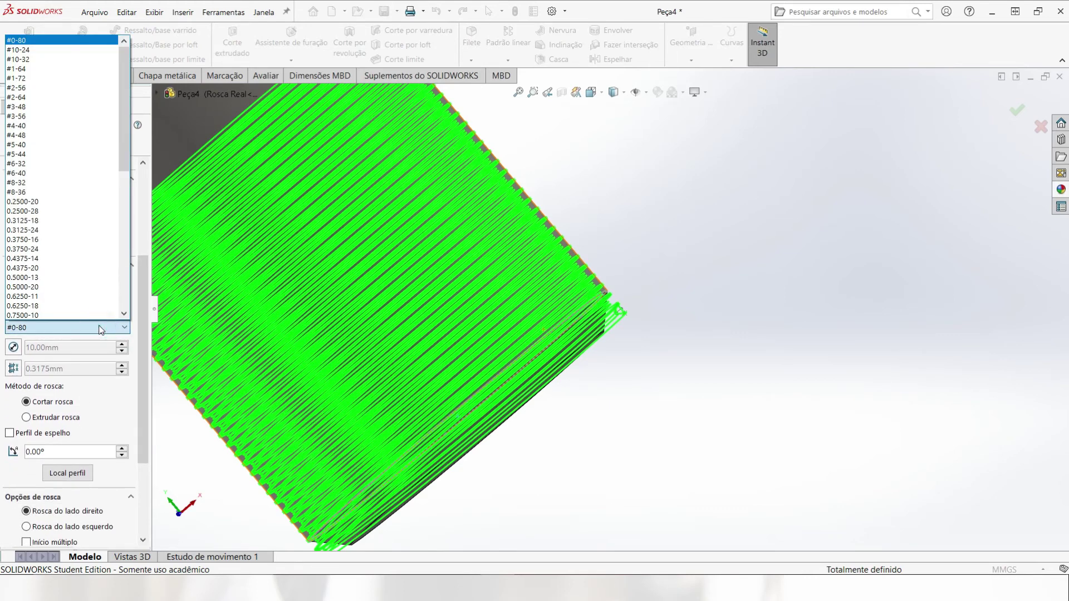
click(98, 326)
- Set the thread specification to type Metric Die and size M10x1.5
click(90, 295)
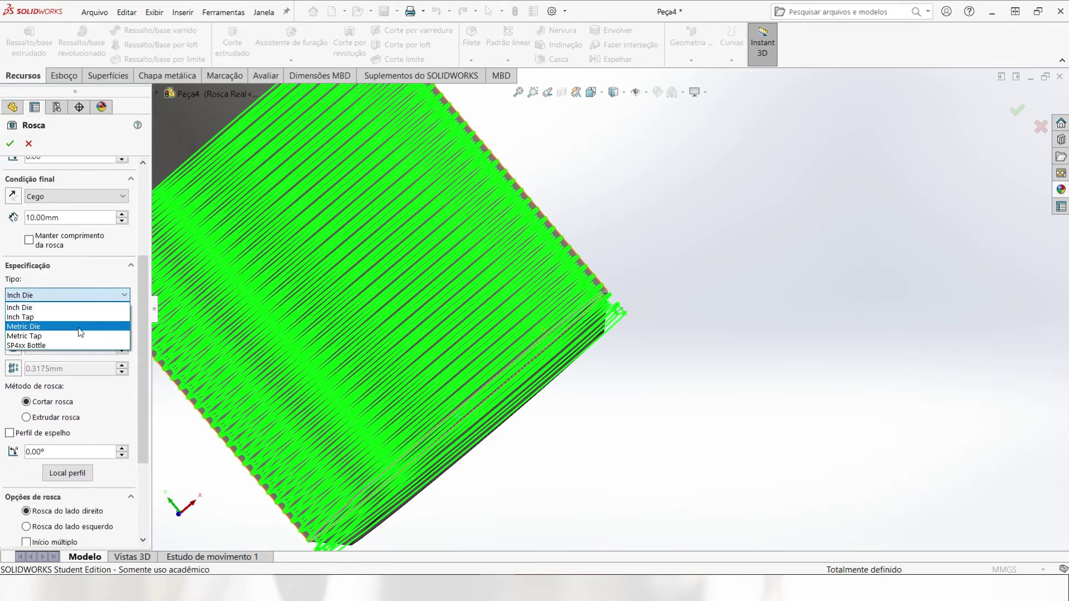
click(91, 327)
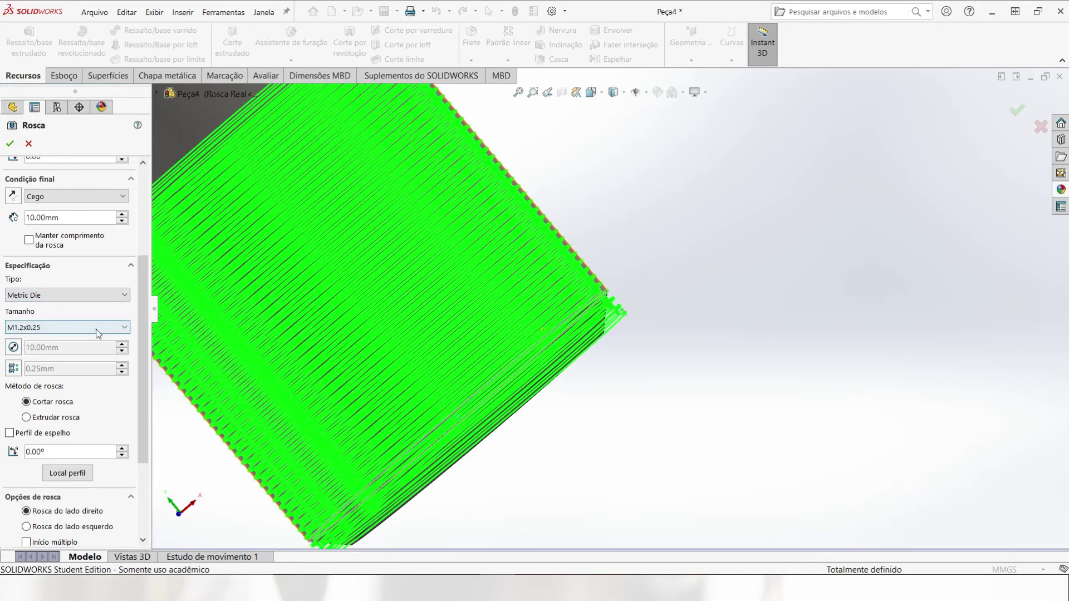
click(98, 333)
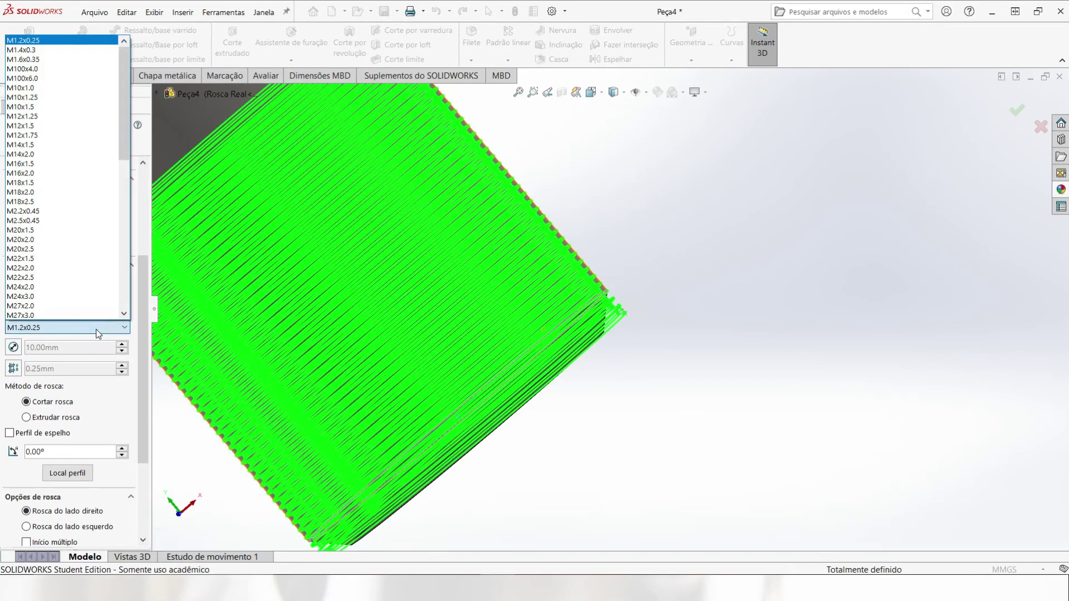
click(53, 106)
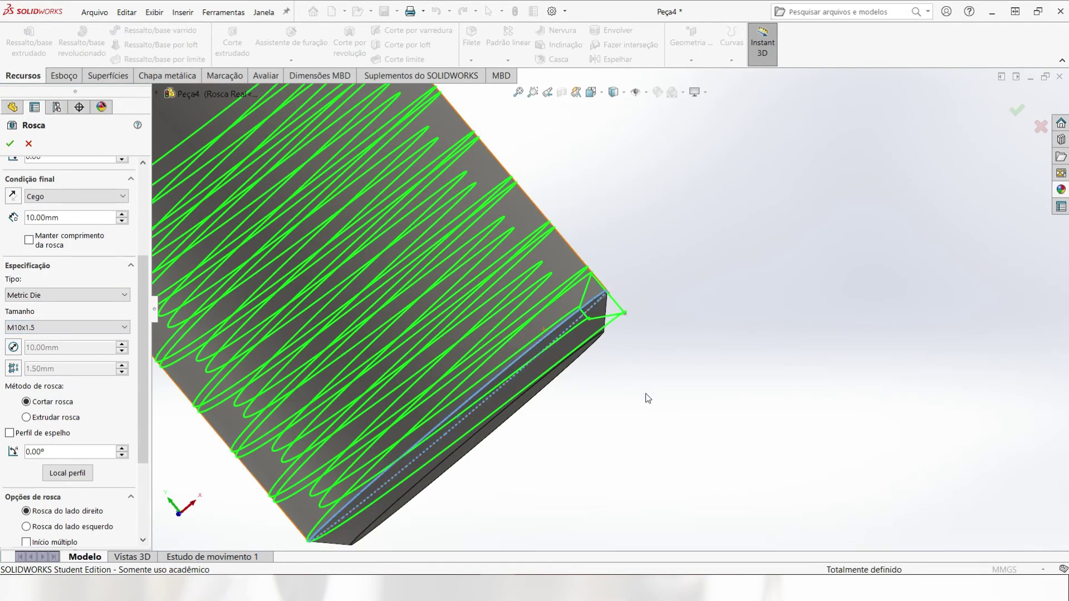
mouse_move(662, 404)
middle_down()
mouse_move(636, 364)
mouse_move(670, 377)
mouse_move(679, 396)
middle_up()
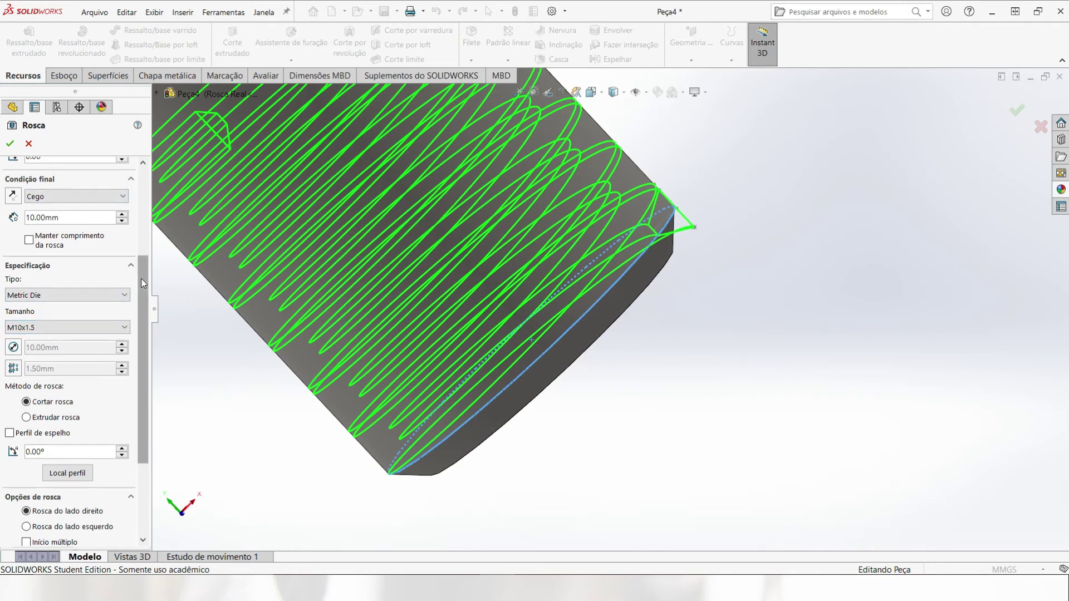
- Try a 1.5 mm start offset for the thread and inspect where its profile begins relative to the chamfer
drag(141, 278, 144, 213)
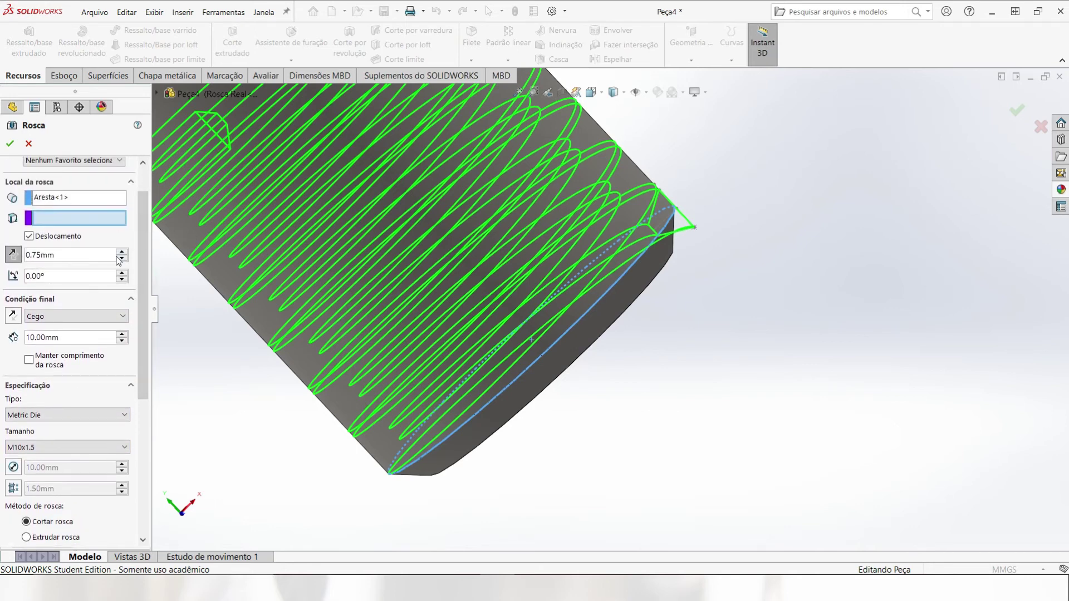
click(121, 252)
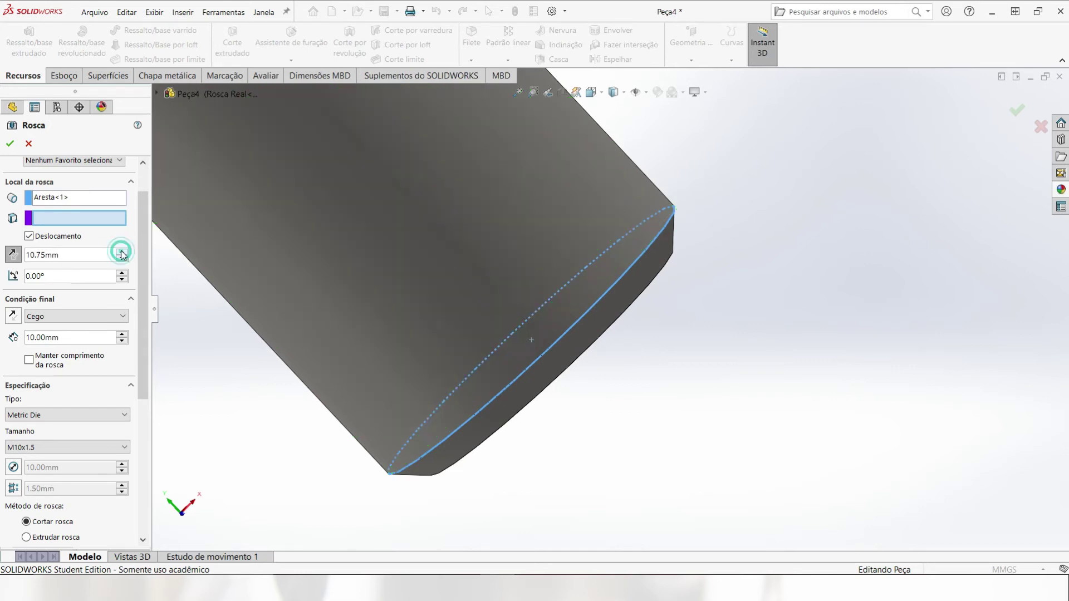
scroll(480, 333, up, 3)
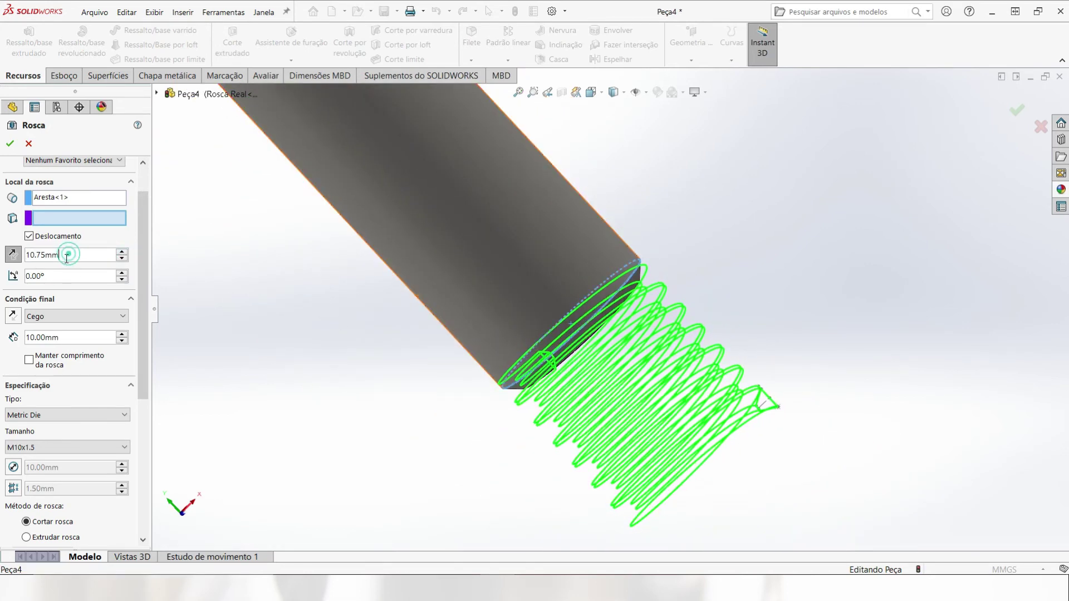
drag(62, 257, 25, 258)
text(1.5)
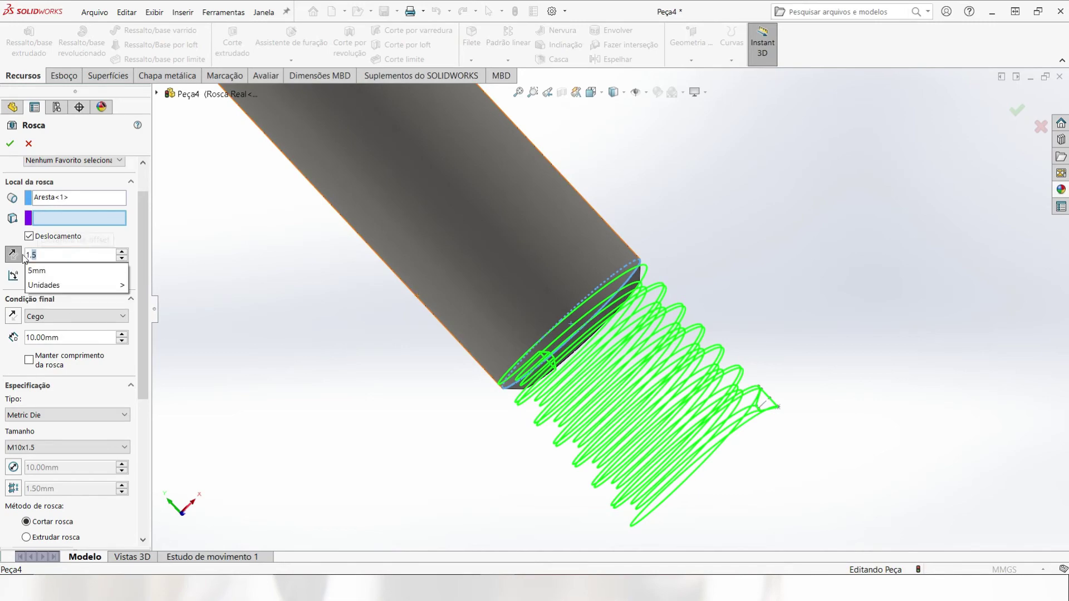
key(Return)
scroll(645, 238, down, 6)
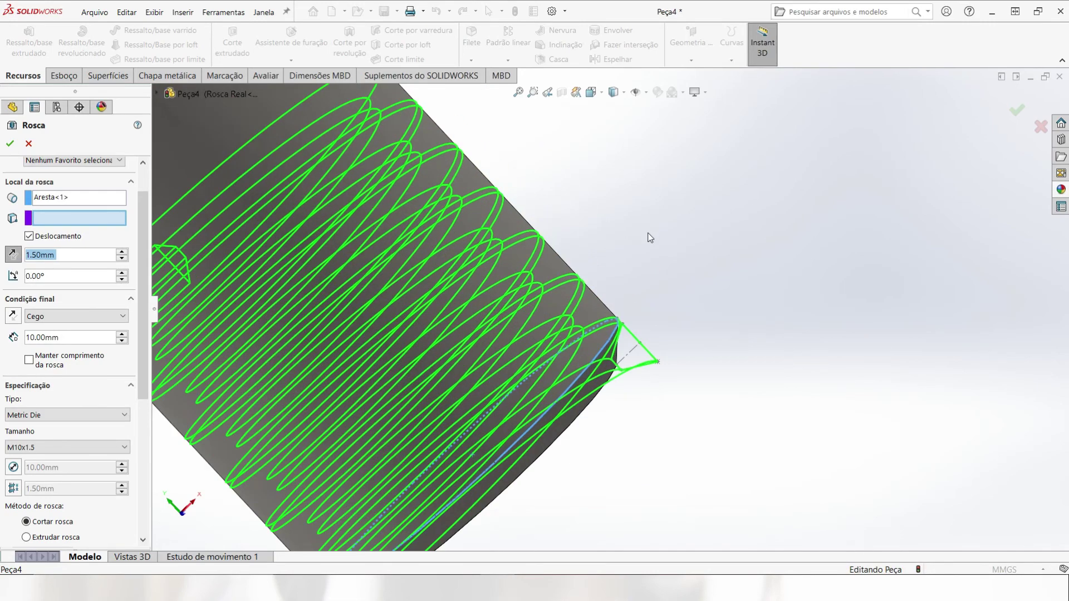
middle_drag(652, 362, 633, 353)
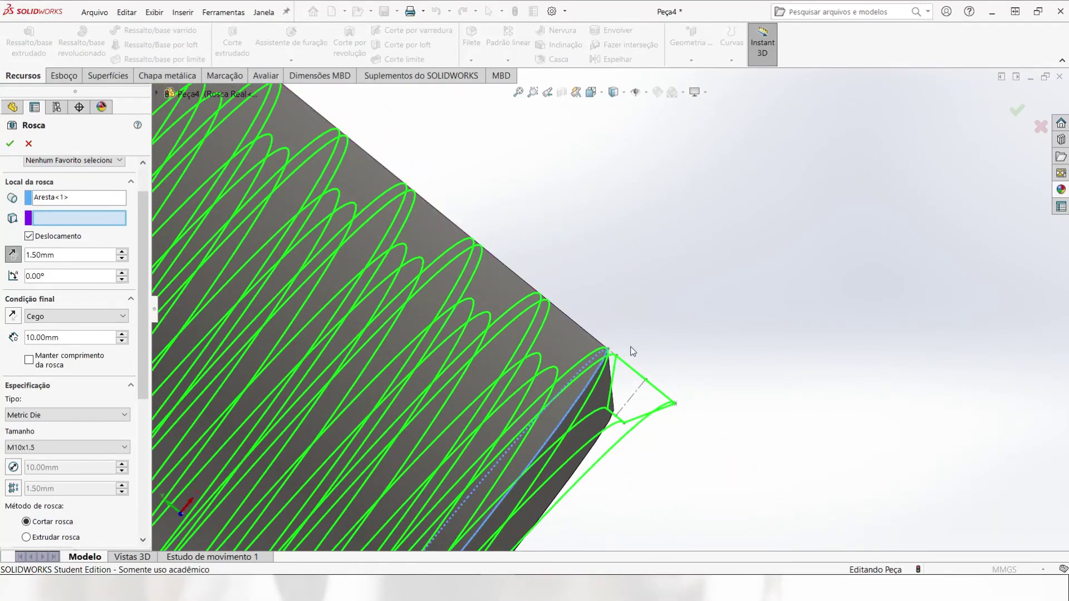
- Set the thread's start offset to 2.5 mm so its profile begins clear of the chamfered end
double_click(71, 255)
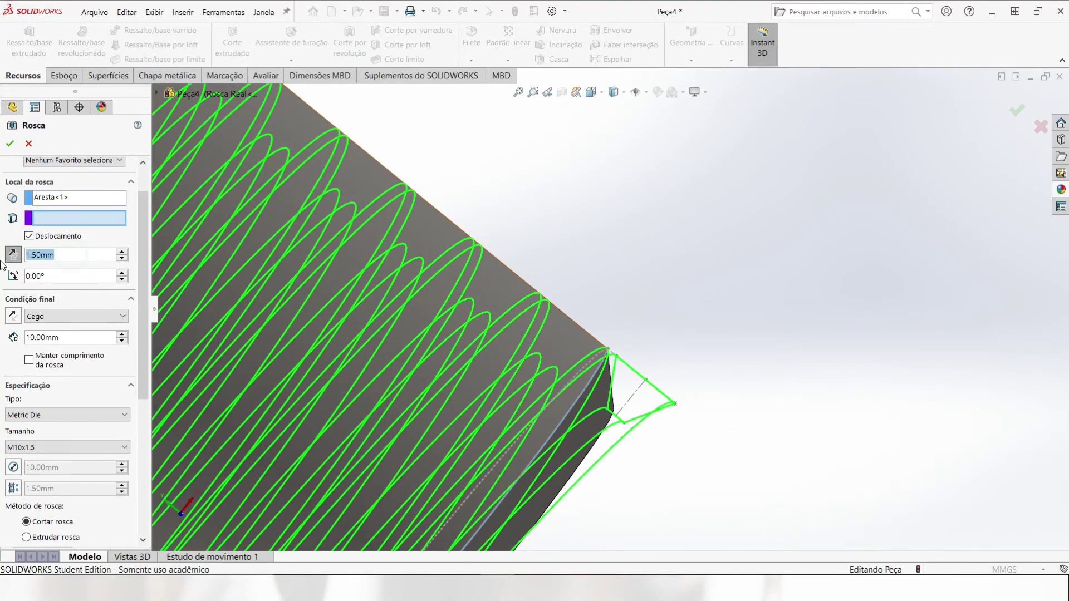
text(25)
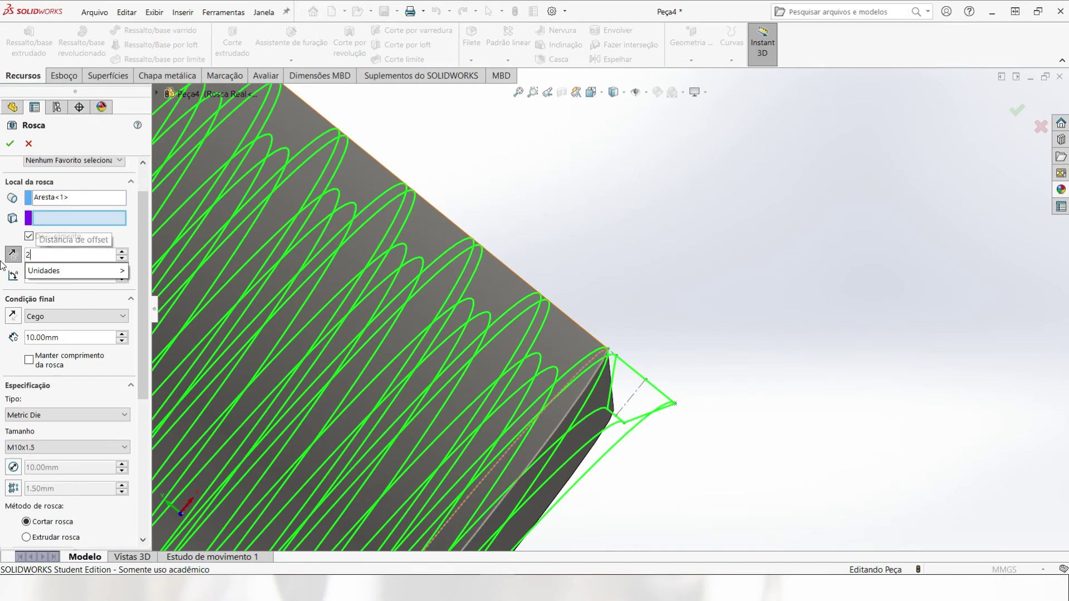
key(BackSpace)
text(,5)
key(Return)
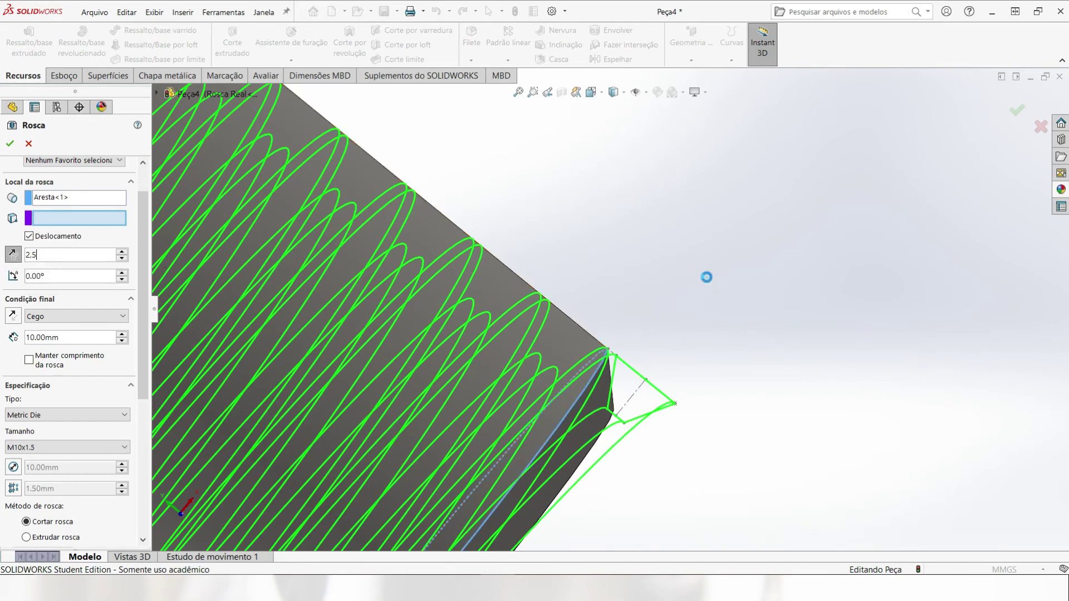
middle_drag(697, 358, 654, 362)
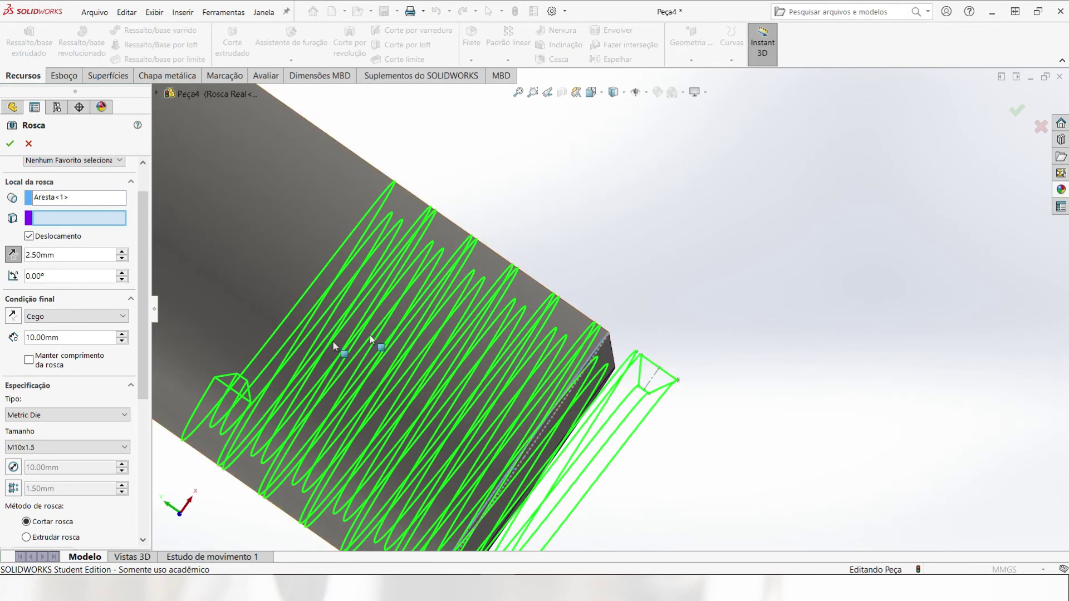
- Give the thread a blind (Cego) length of 70 mm along the shaft and create the cut thread
scroll(576, 264, up, 8)
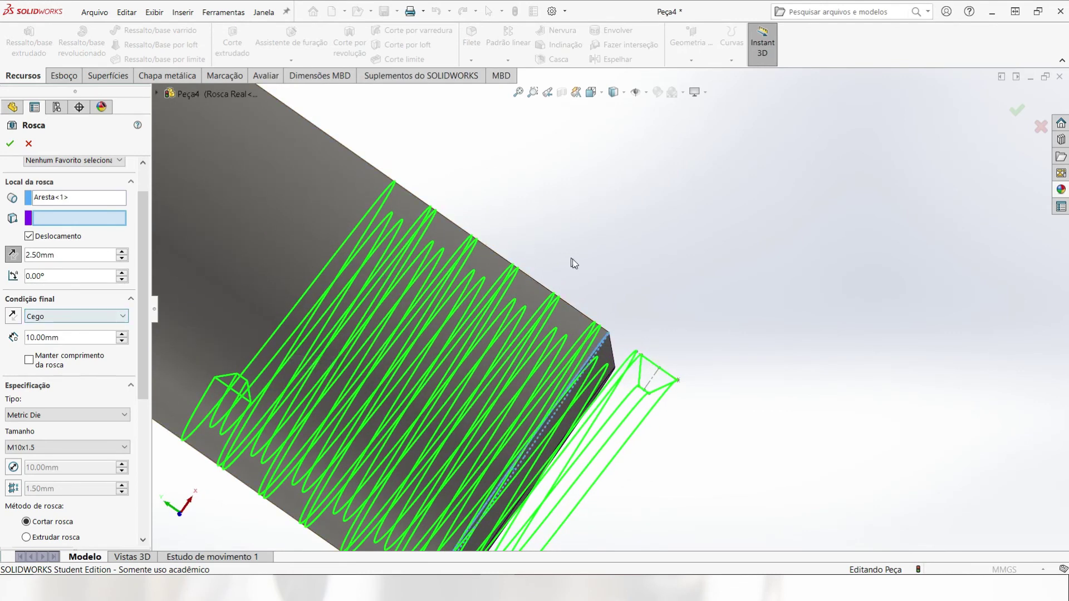
scroll(438, 234, down, 5)
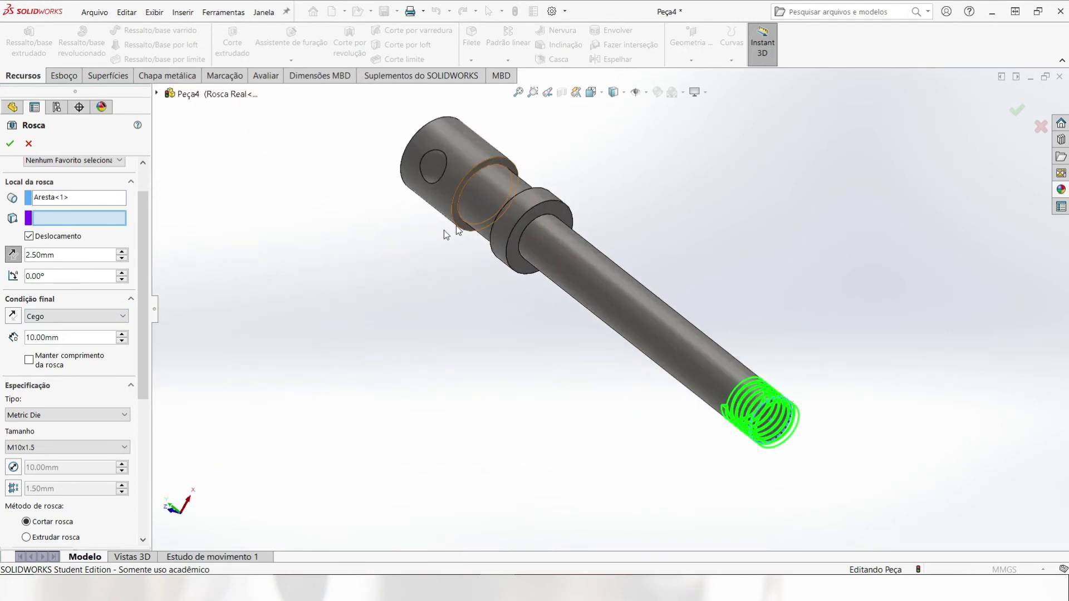
click(105, 316)
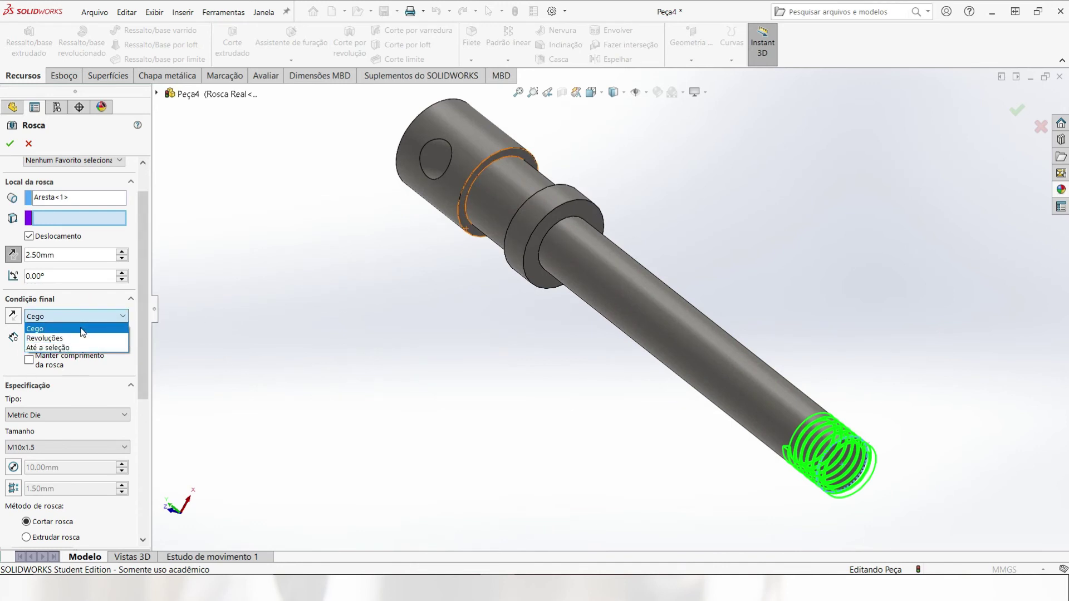
click(82, 332)
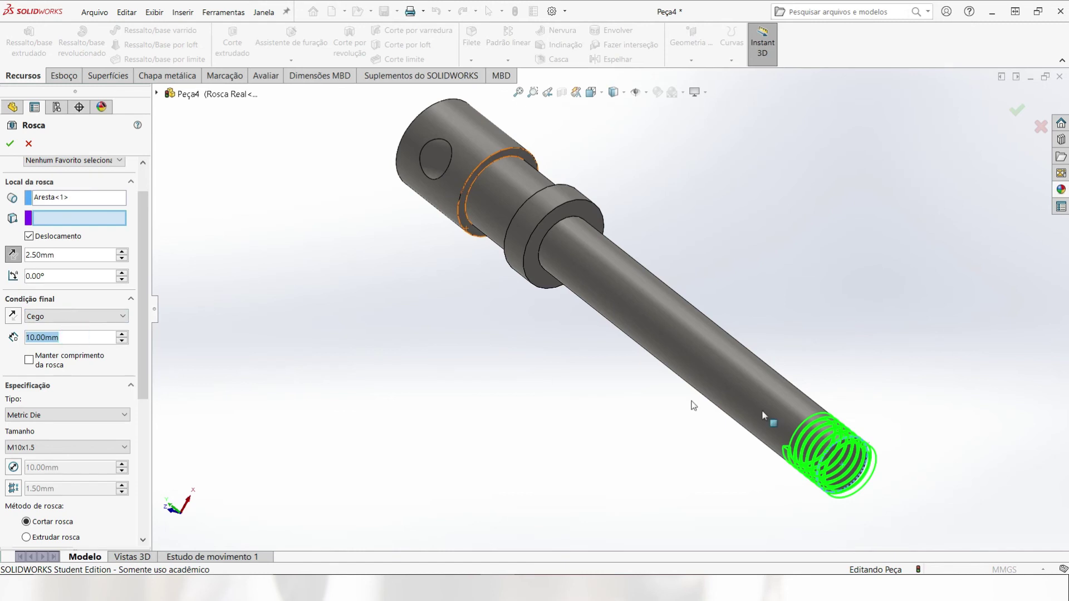
middle_drag(827, 399, 927, 429)
scroll(927, 424, up, 4)
scroll(928, 424, down, 3)
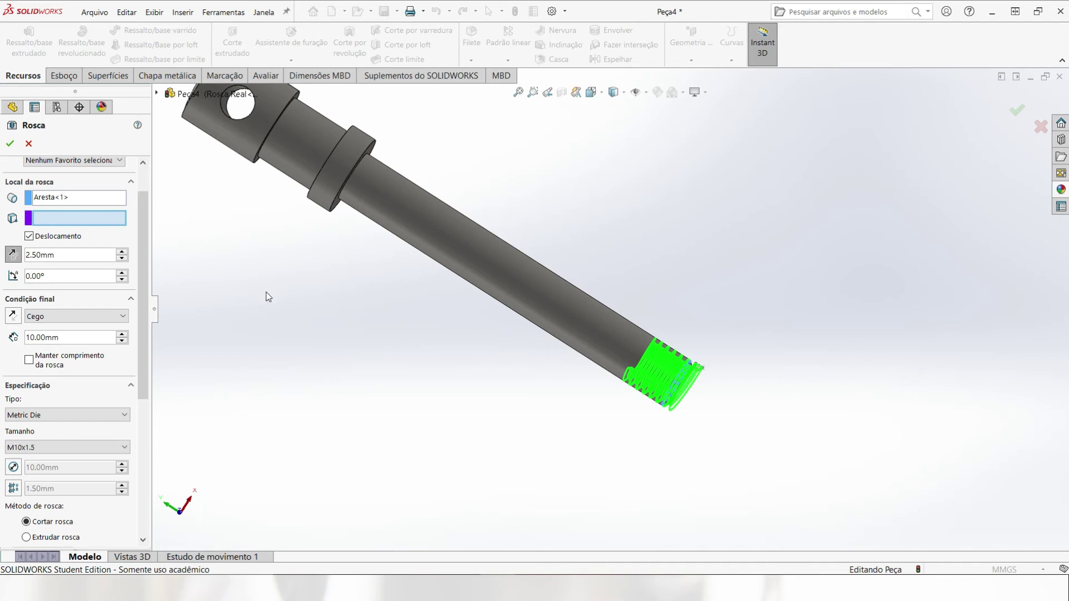
double_click(68, 336)
text(70)
key(Return)
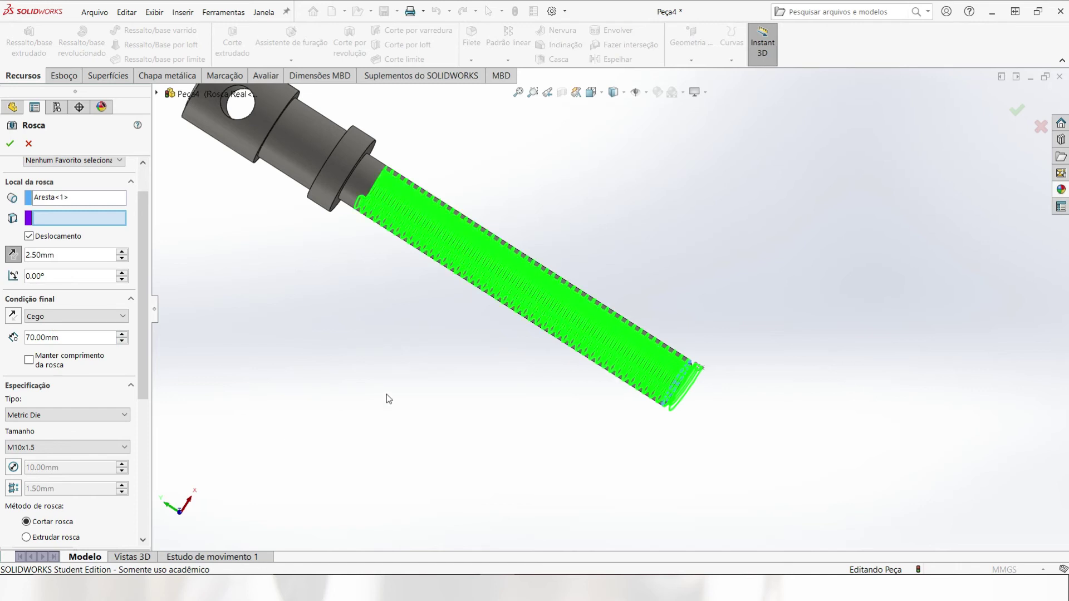
middle_drag(387, 394, 409, 270)
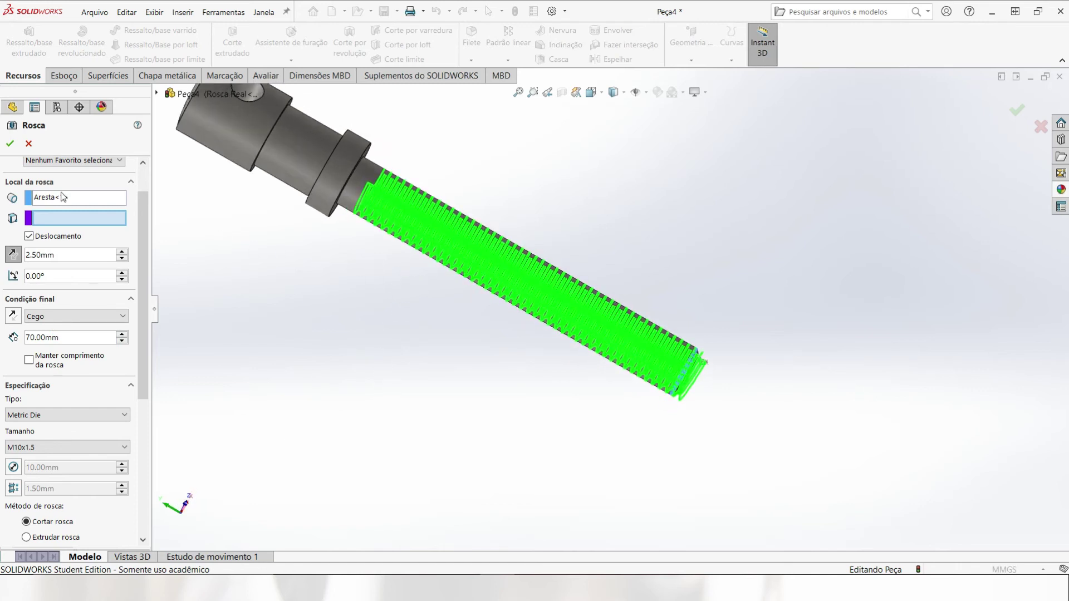
click(10, 145)
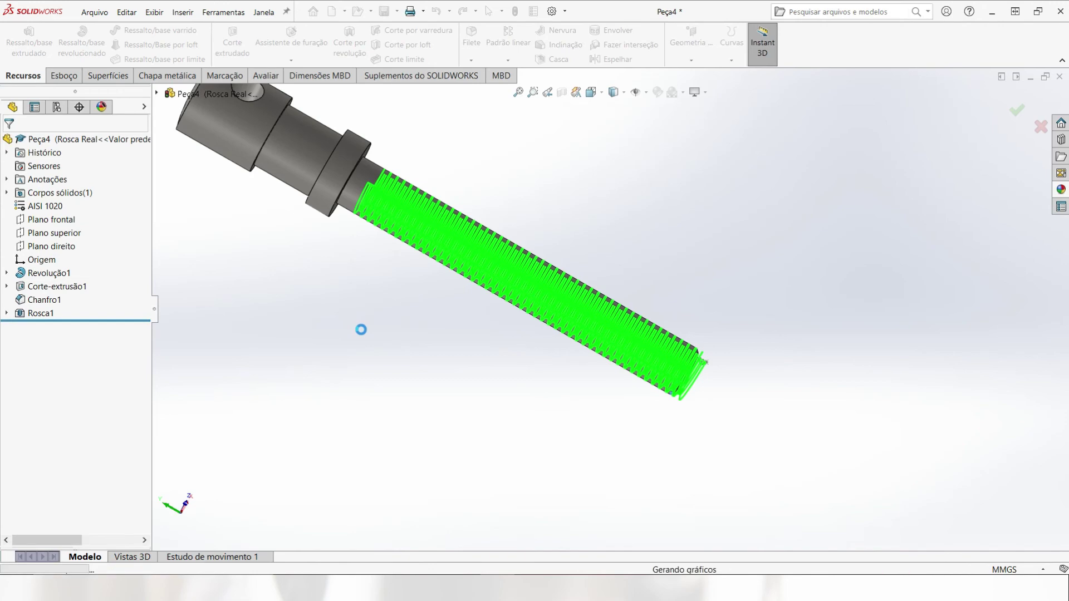
- Start an extruded cut sketch on the small trapezoidal face where the thread ends near the collar
middle_drag(420, 423, 488, 245)
scroll(349, 182, down, 10)
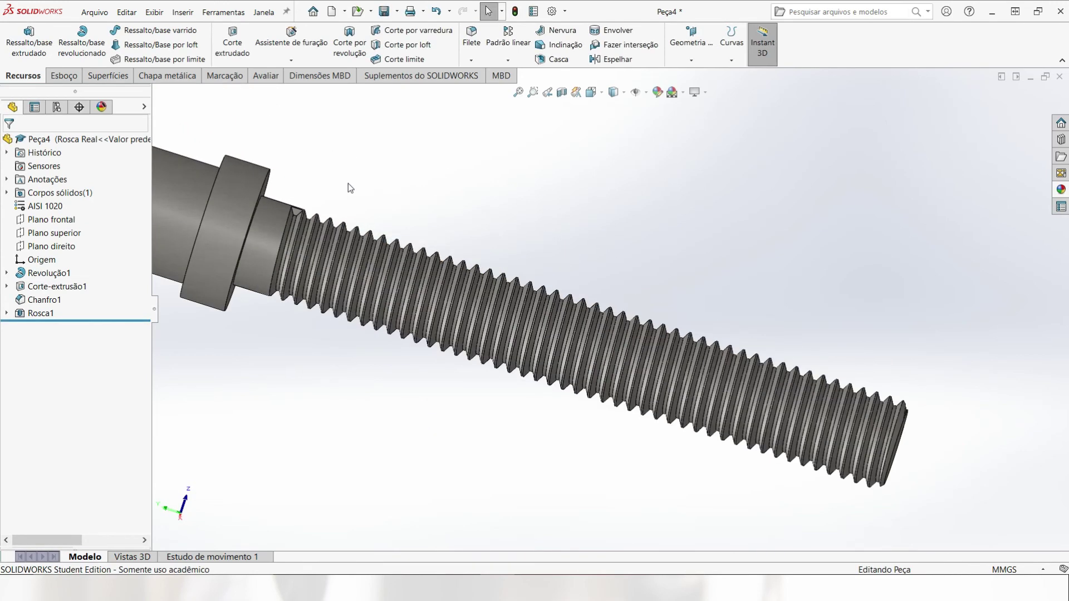
middle_drag(403, 302, 367, 273)
click(359, 271)
click(364, 273)
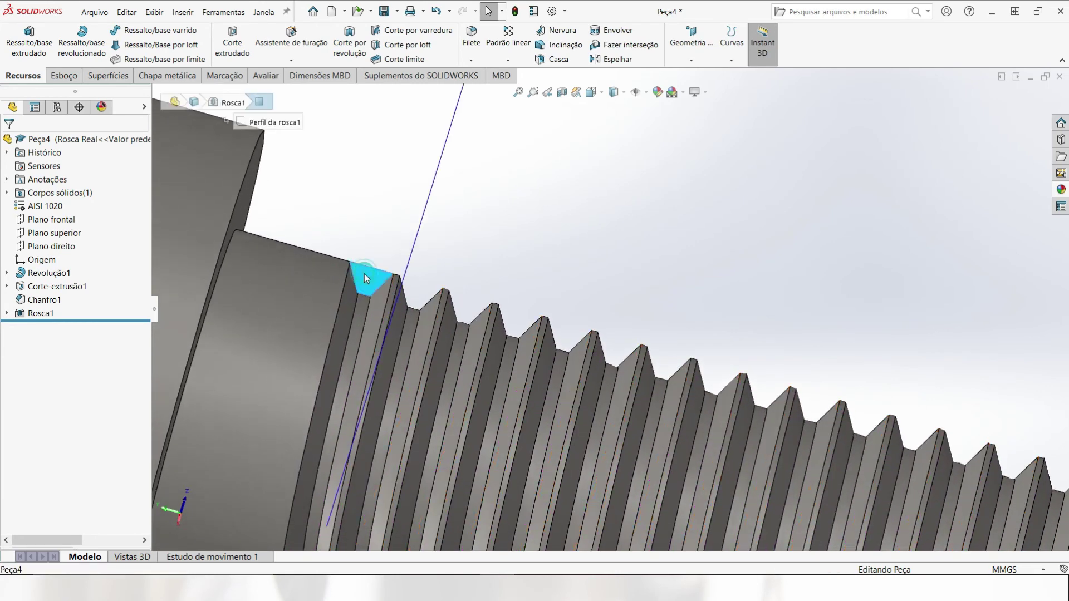
click(241, 56)
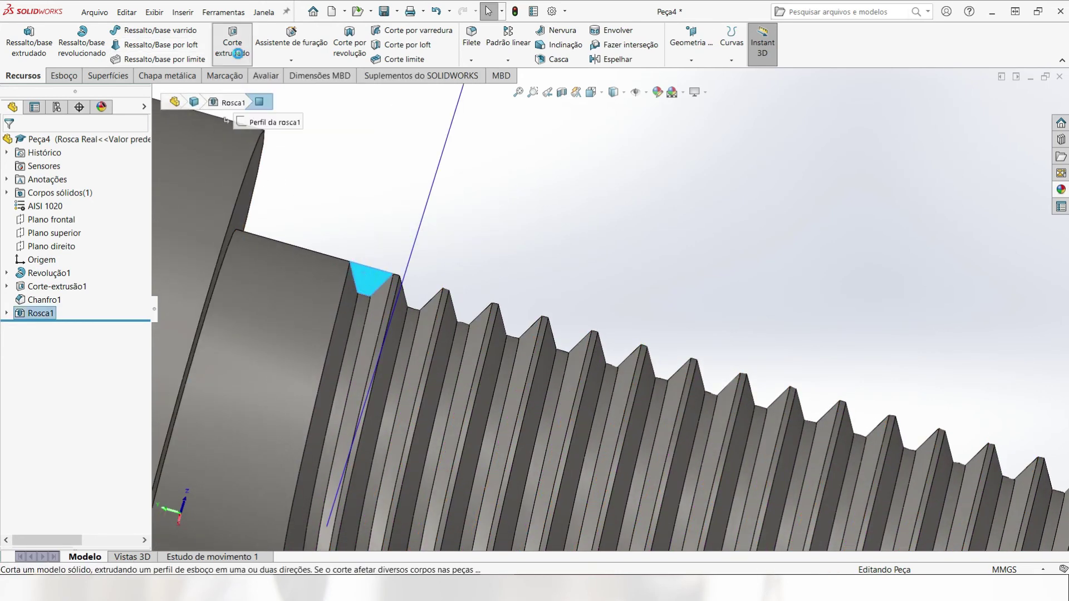
scroll(575, 276, down, 5)
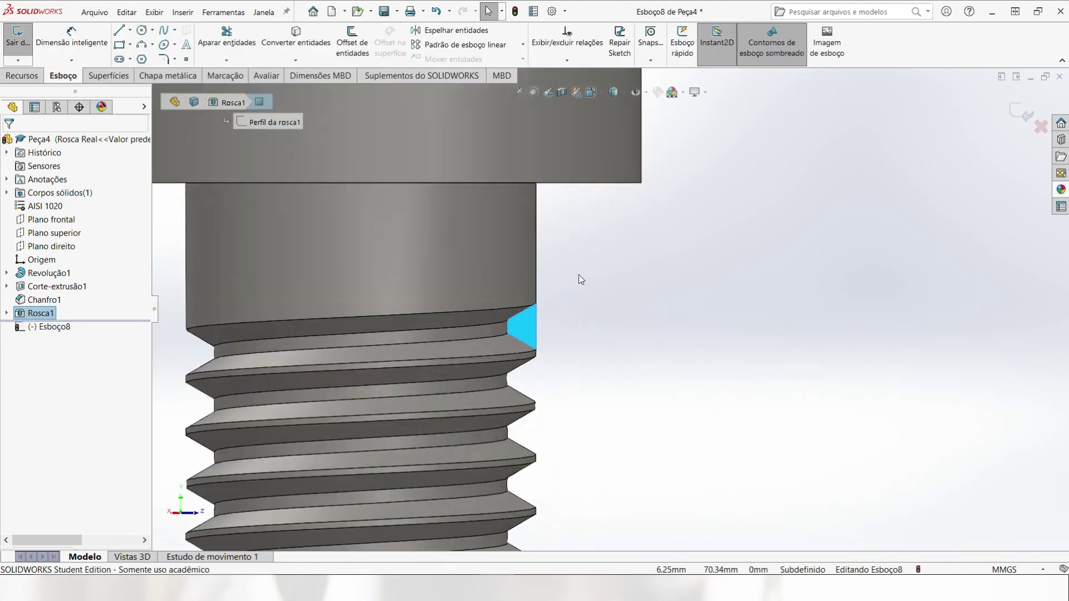
- Convert the outline of the trapezoidal thread-end face into sketch entities
click(22, 76)
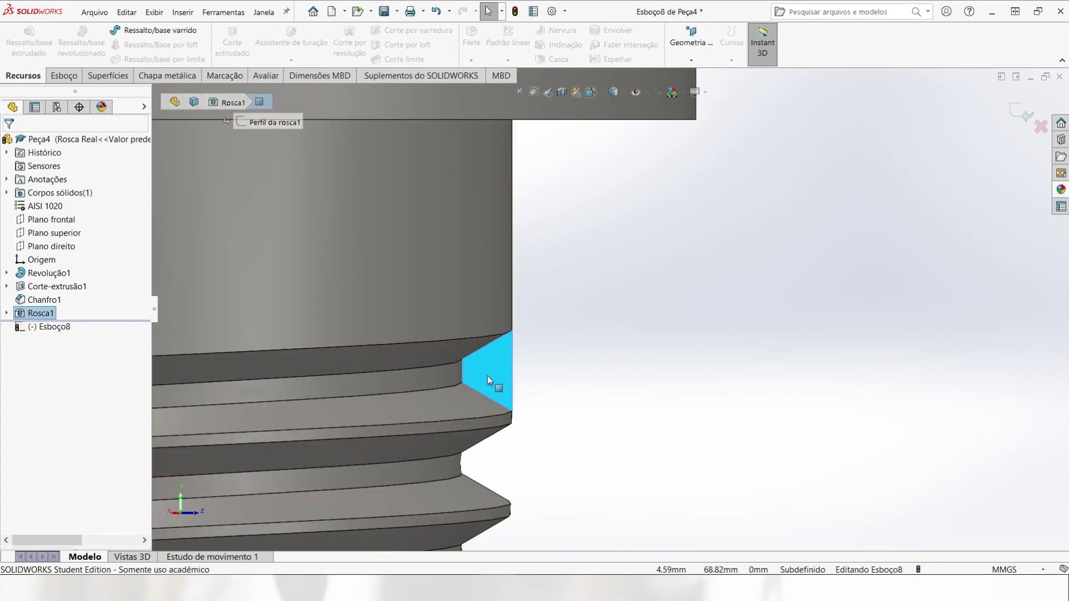
click(64, 76)
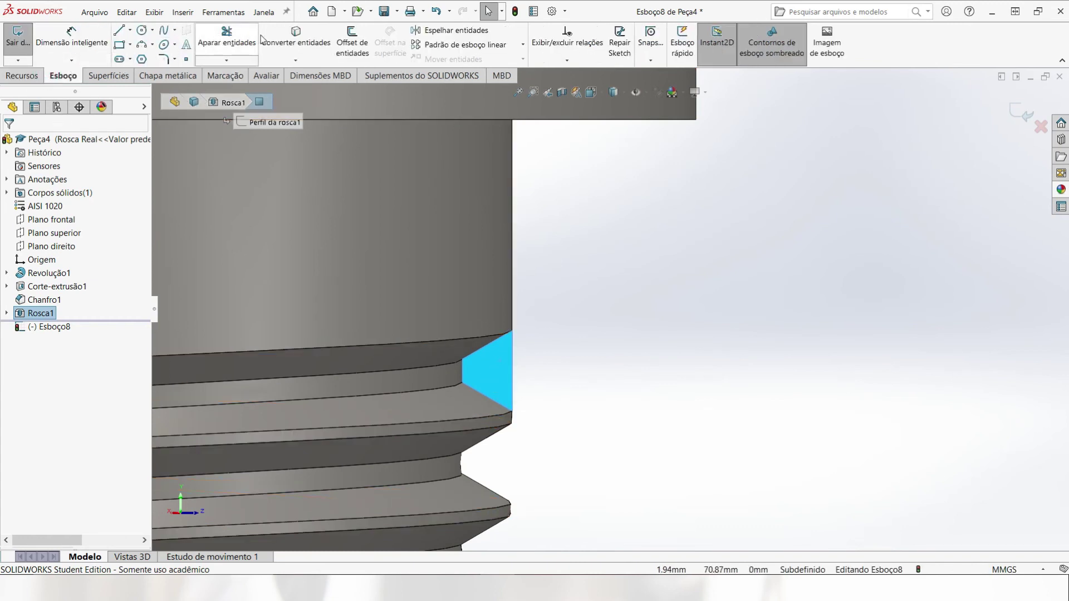
click(294, 35)
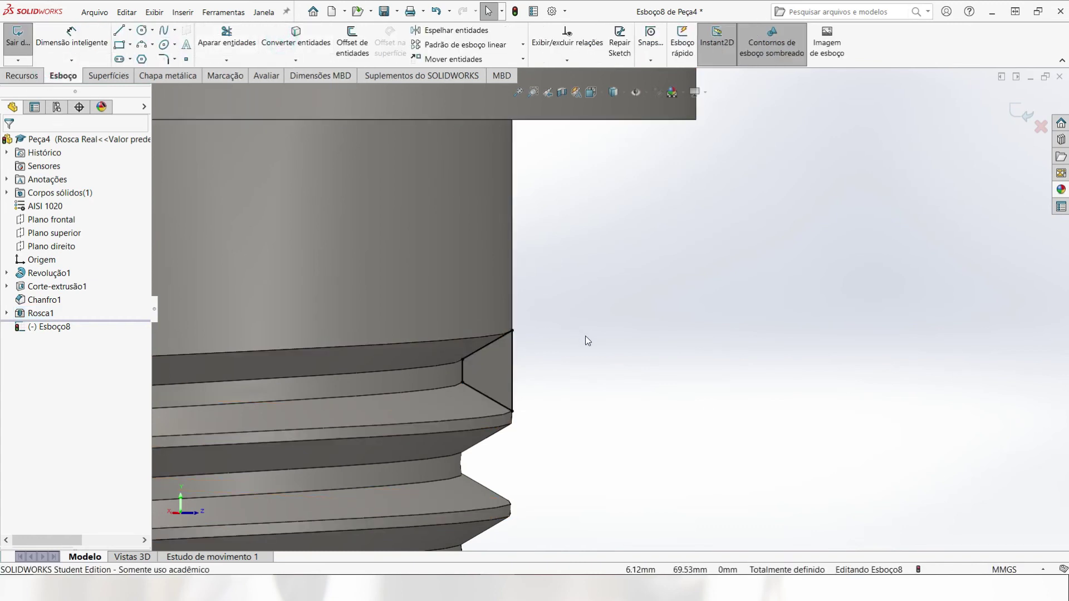
- Cut-extrude the trapezoidal thread-end sketch with the Up To Next (Até o próximo) end condition so the groove runs out of the shaft
click(22, 75)
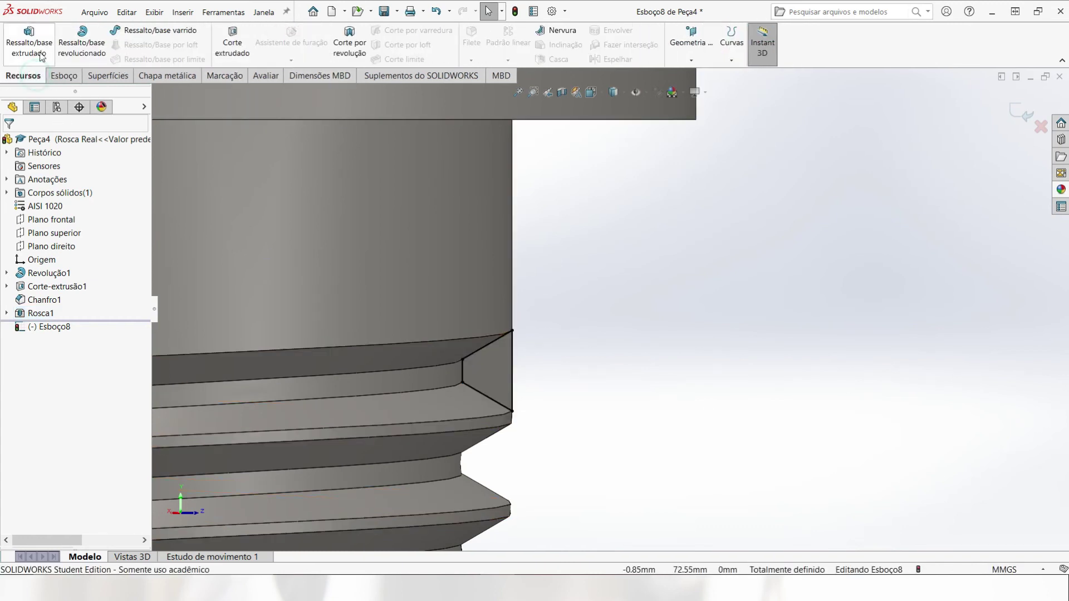
click(233, 45)
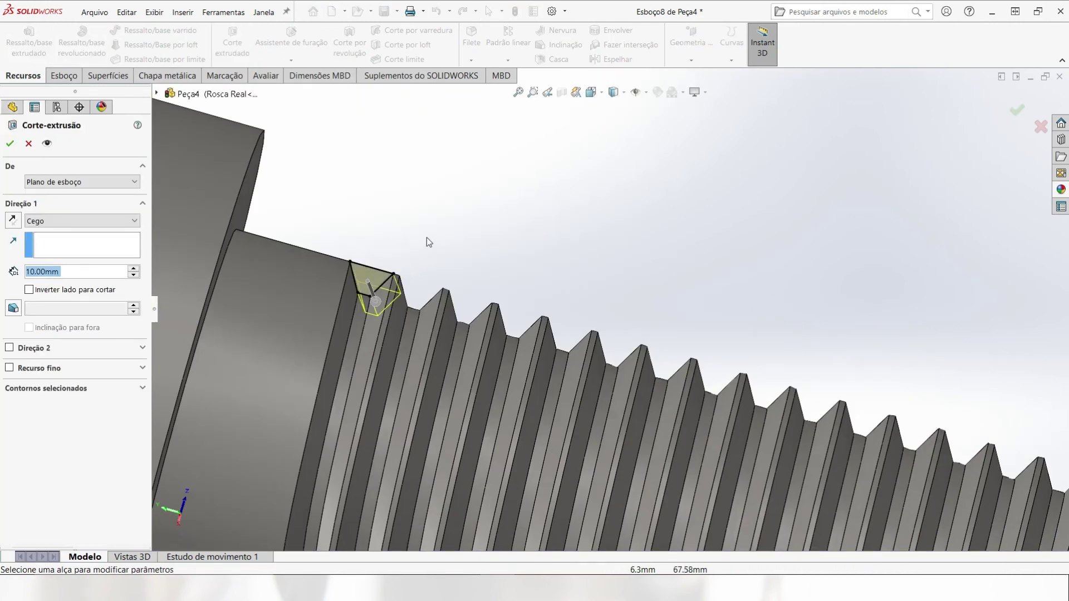
click(69, 221)
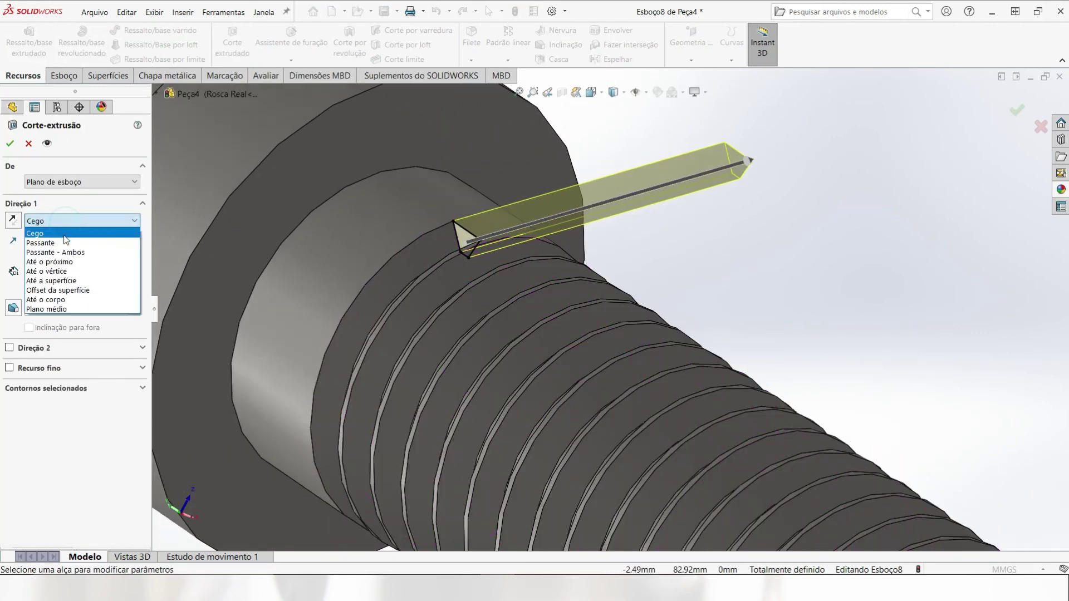
click(61, 268)
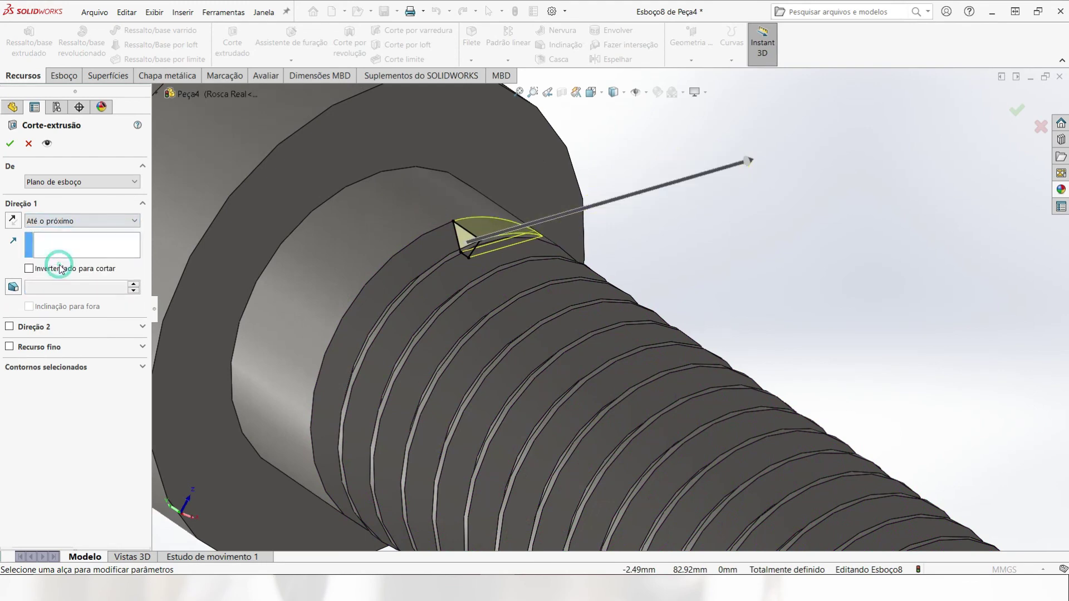
click(11, 144)
click(692, 258)
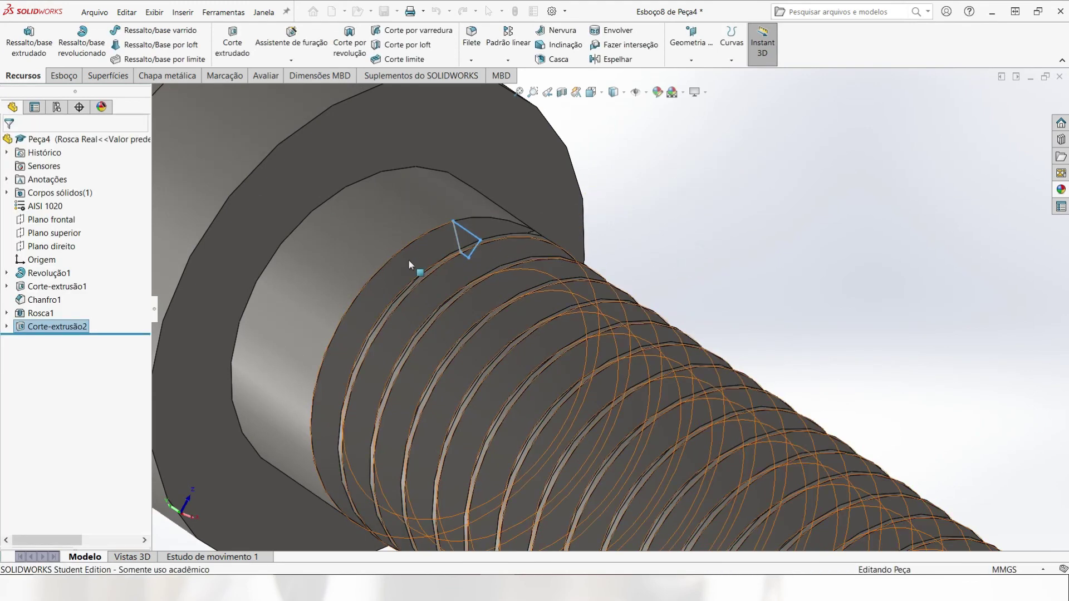
- Examine the thread run-out, activate the Rosca Representada configuration, and return to Rosca Real in the isometric view to compare the two
scroll(509, 268, up, 4)
middle_drag(557, 250, 711, 295)
scroll(713, 299, up, 6)
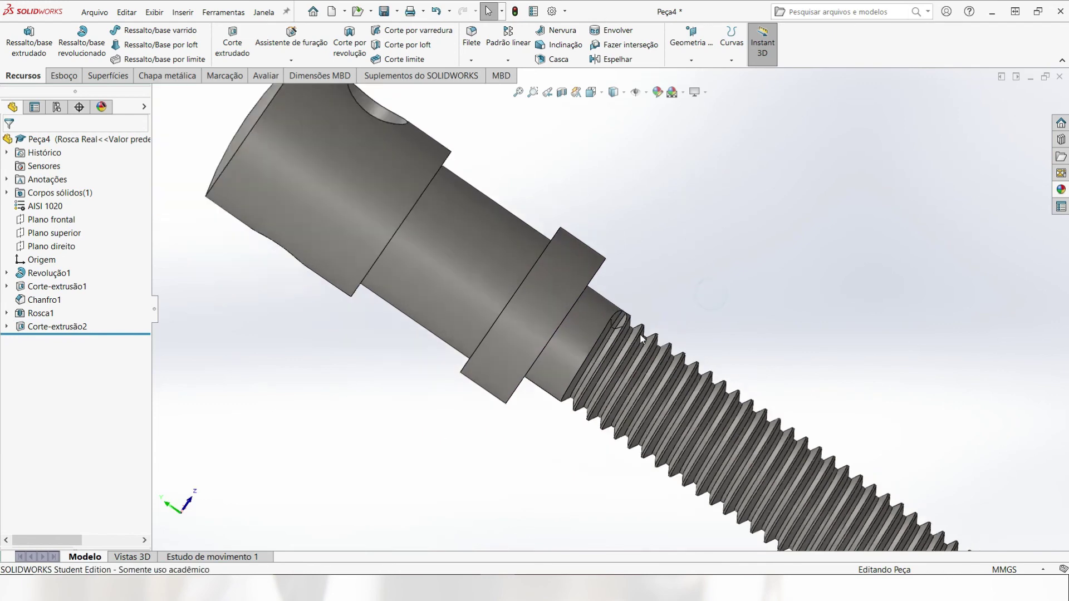
scroll(717, 331, down, 2)
scroll(704, 341, down, 8)
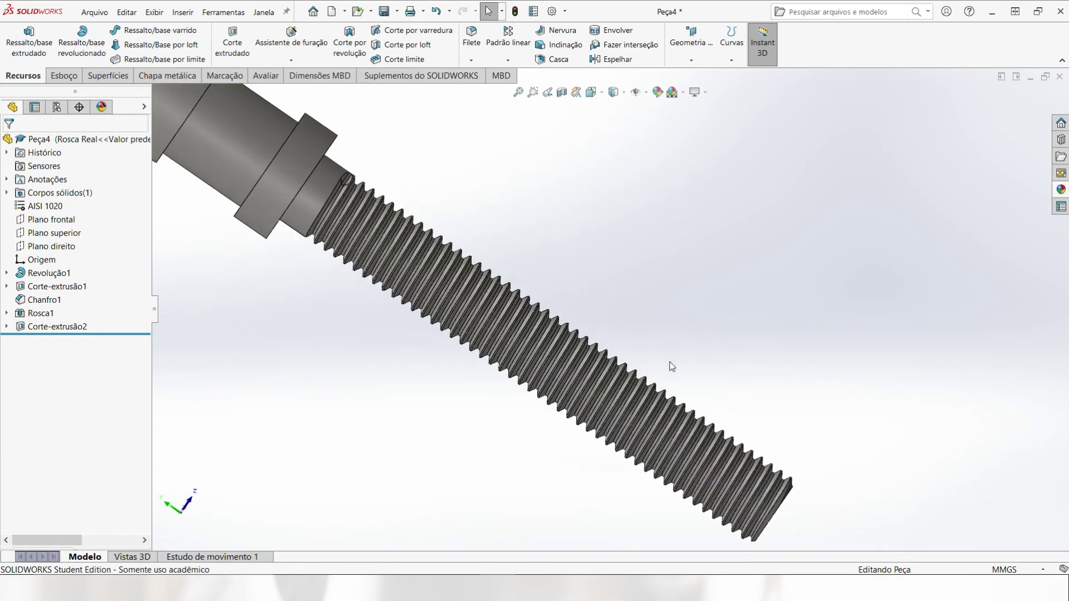
scroll(497, 370, up, 5)
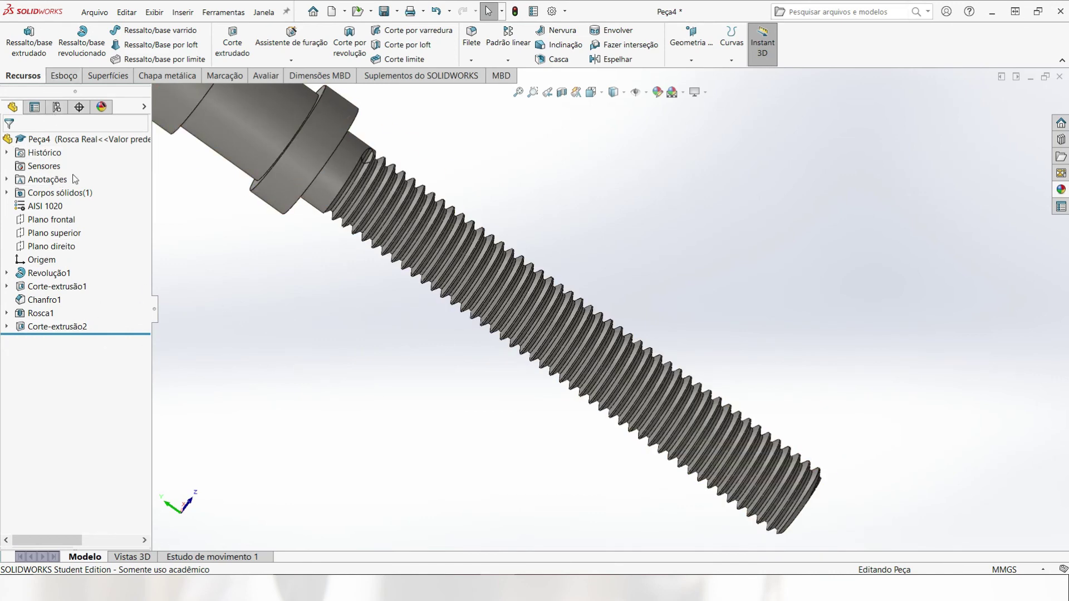
click(57, 106)
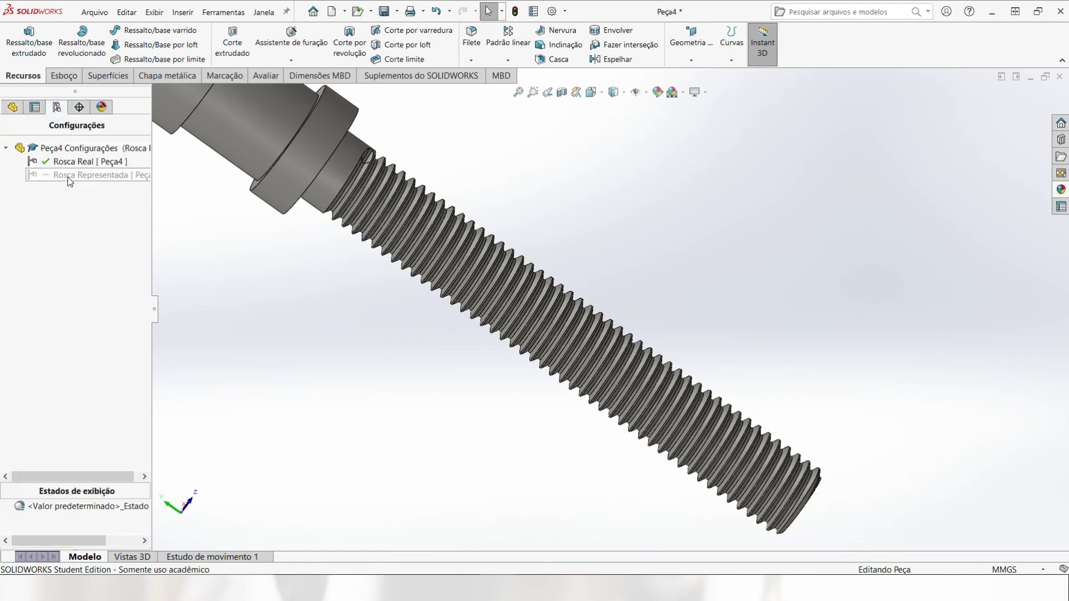
double_click(67, 175)
double_click(67, 161)
key(ctrl+7)
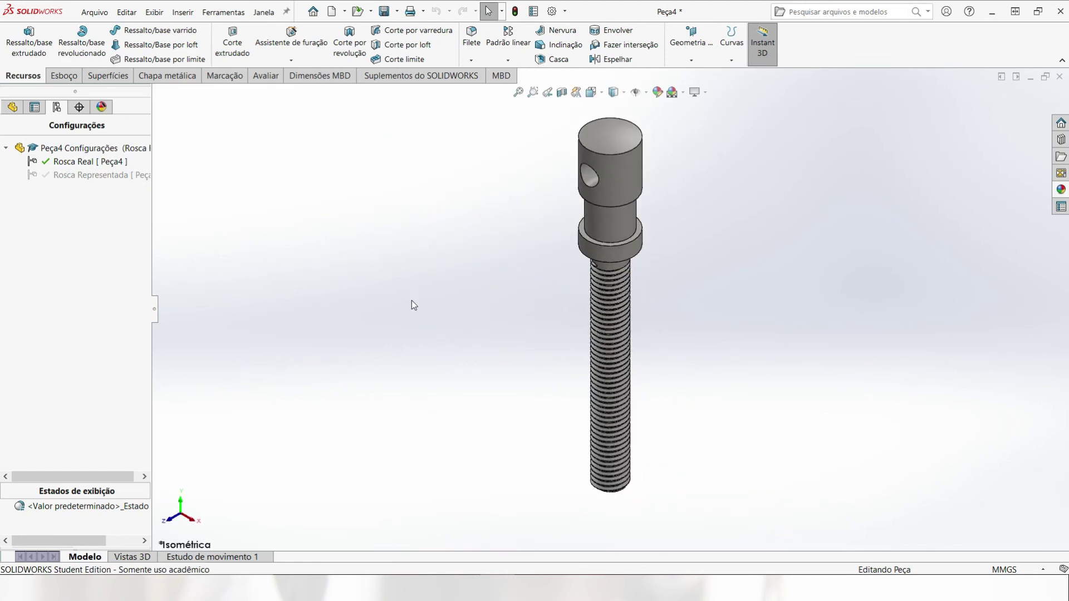
click(13, 107)
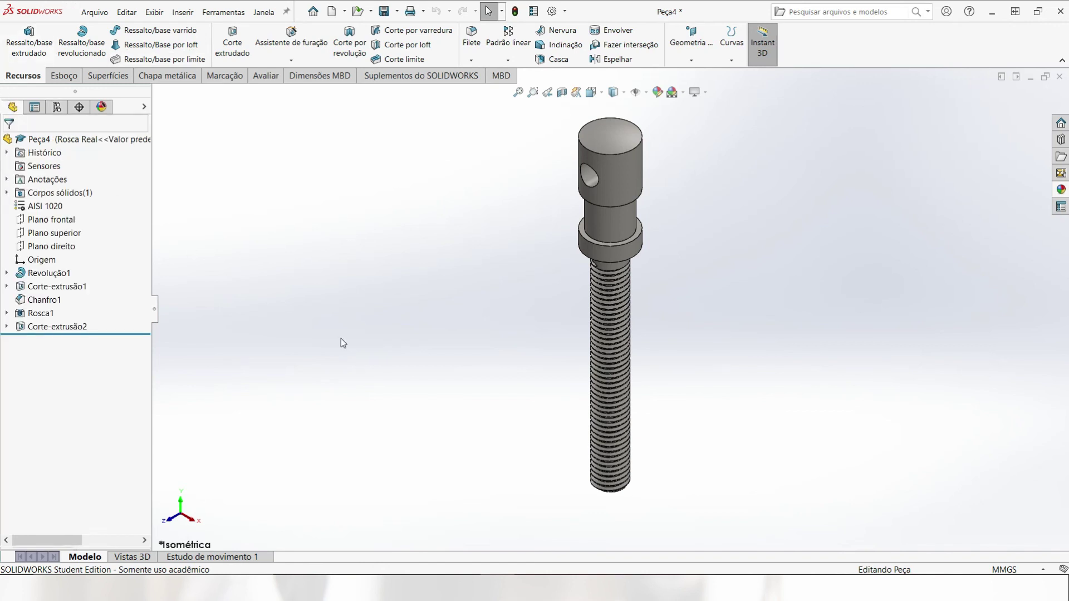